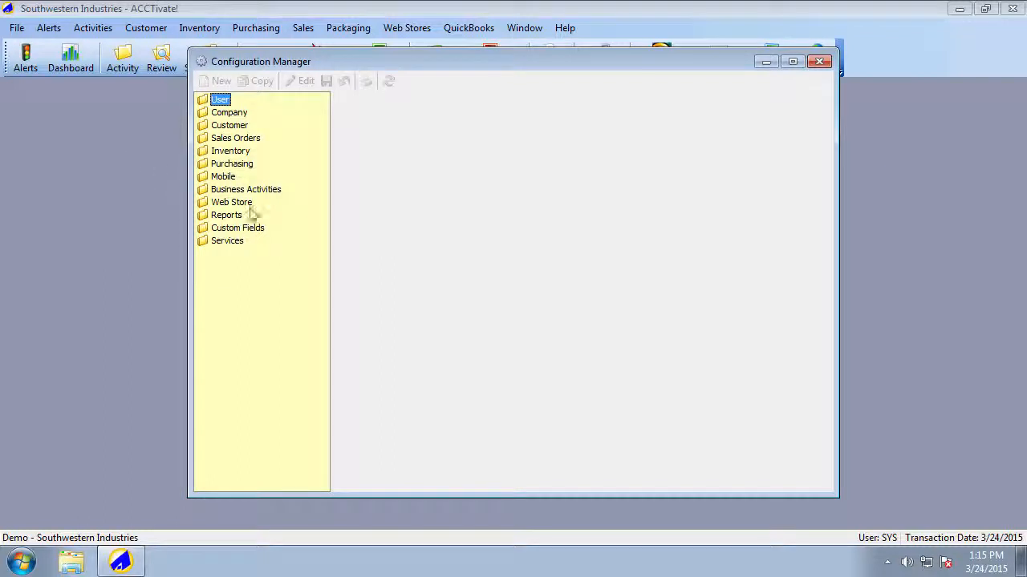
Open the Web Store Options for editing, save them with their existing settings and close the Configuration Manager.
double_click(240, 202)
click(264, 216)
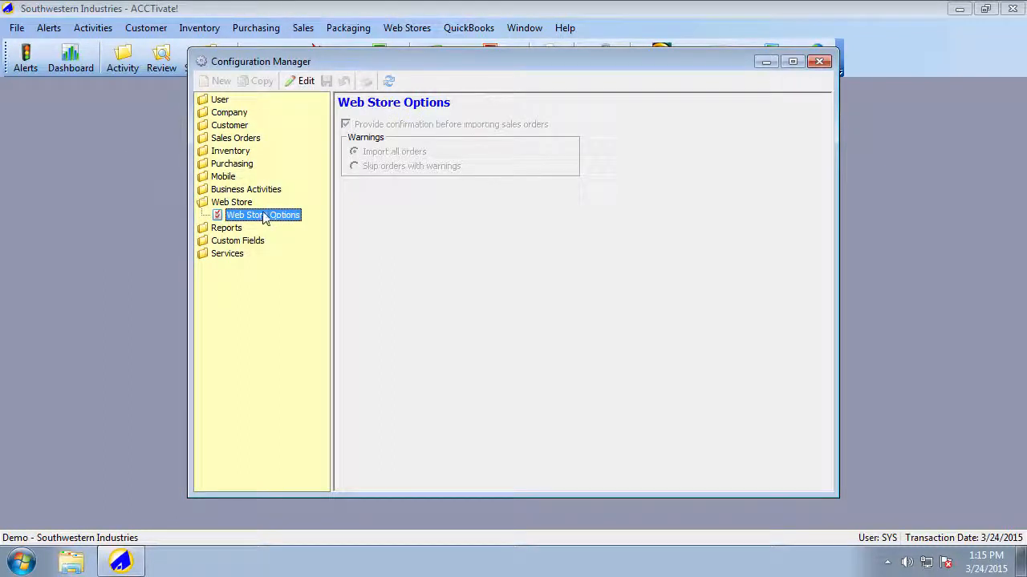
click(303, 81)
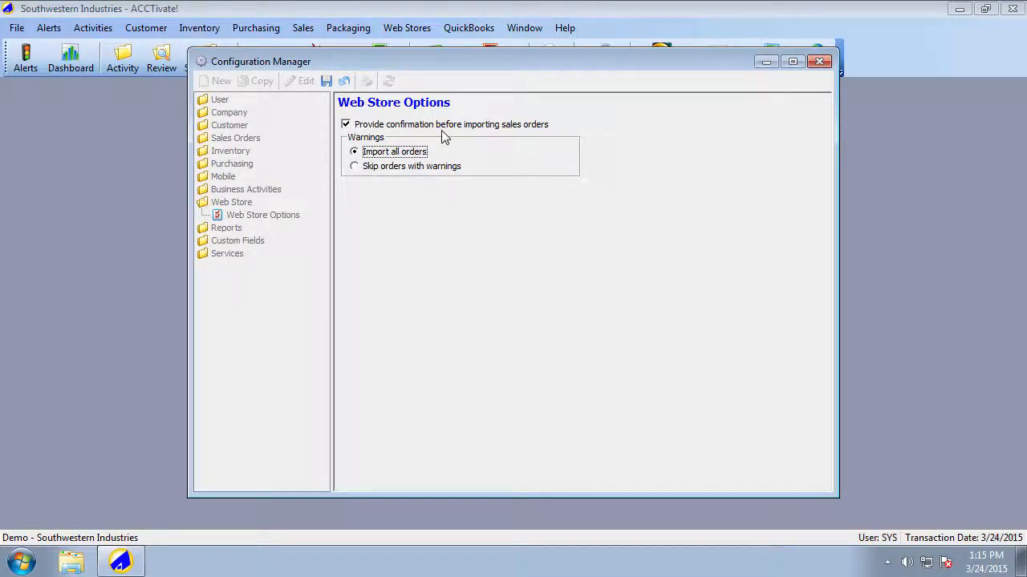
click(327, 81)
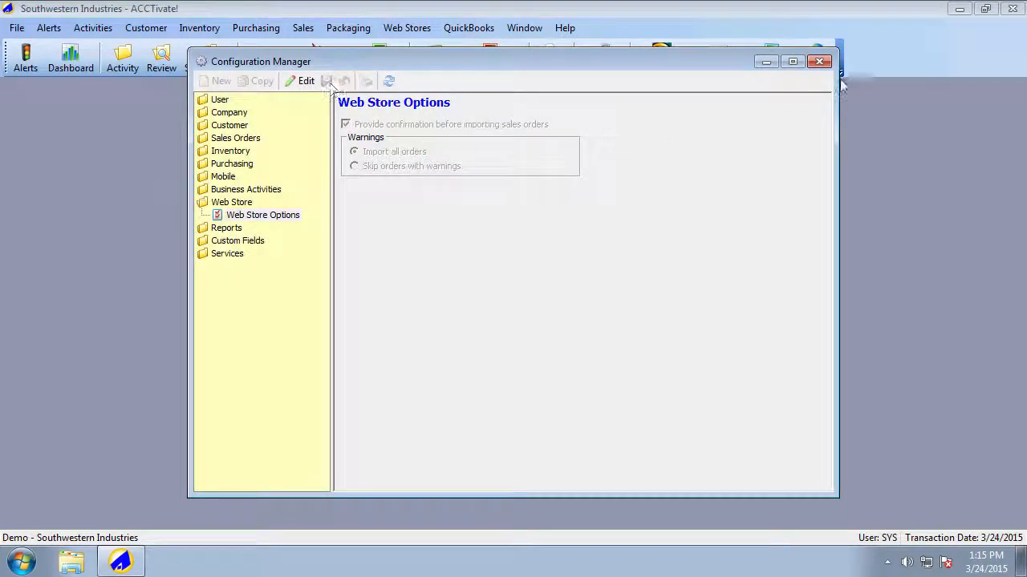
click(820, 61)
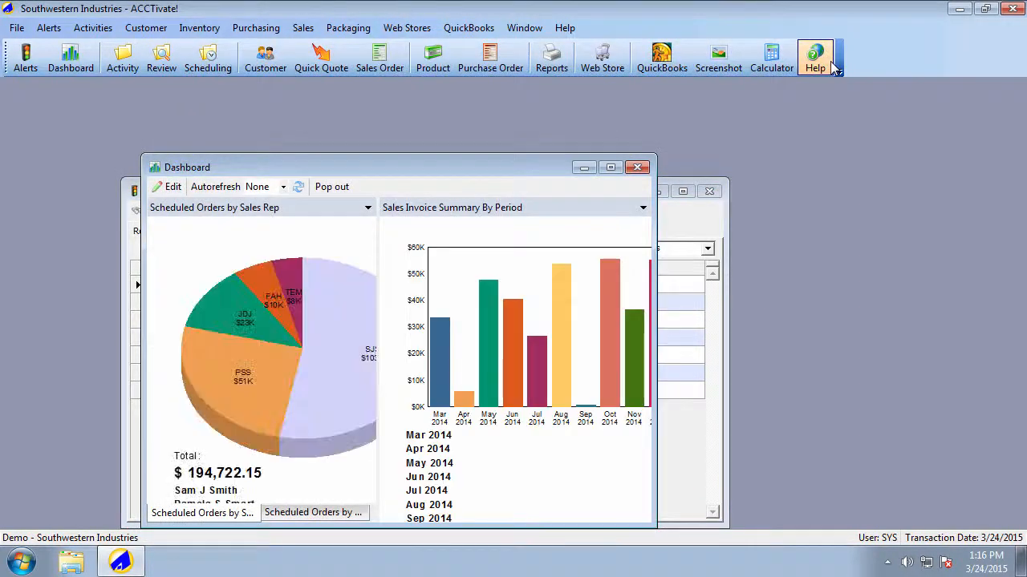
Start the sales order import and move its window away from the screen edge.
click(18, 28)
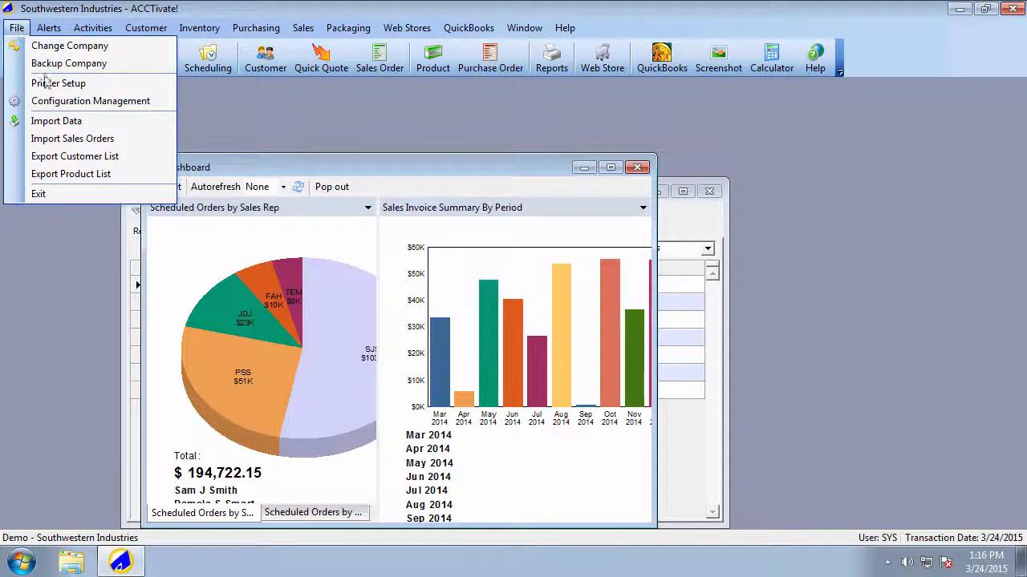
click(72, 138)
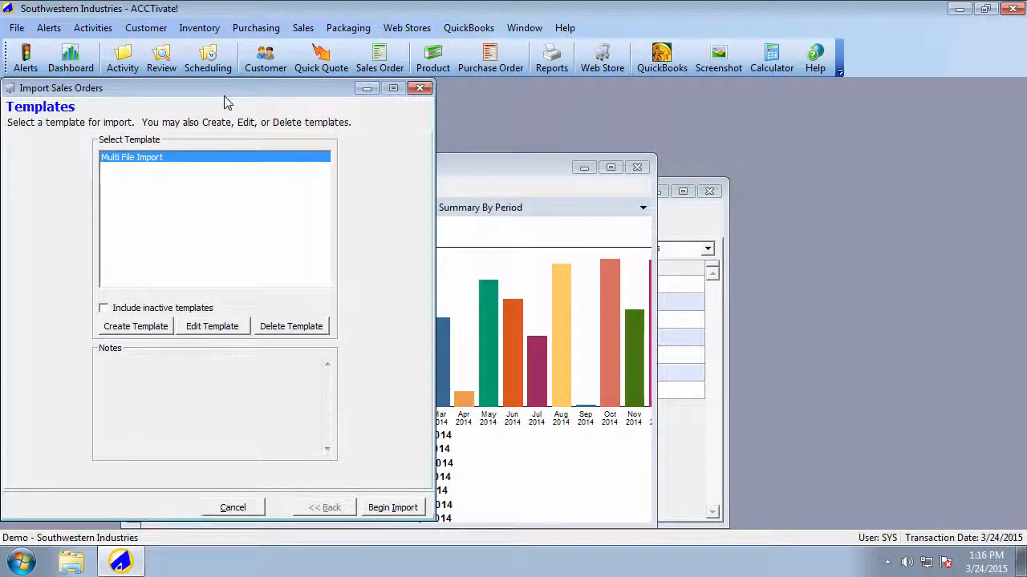
drag(226, 97, 302, 99)
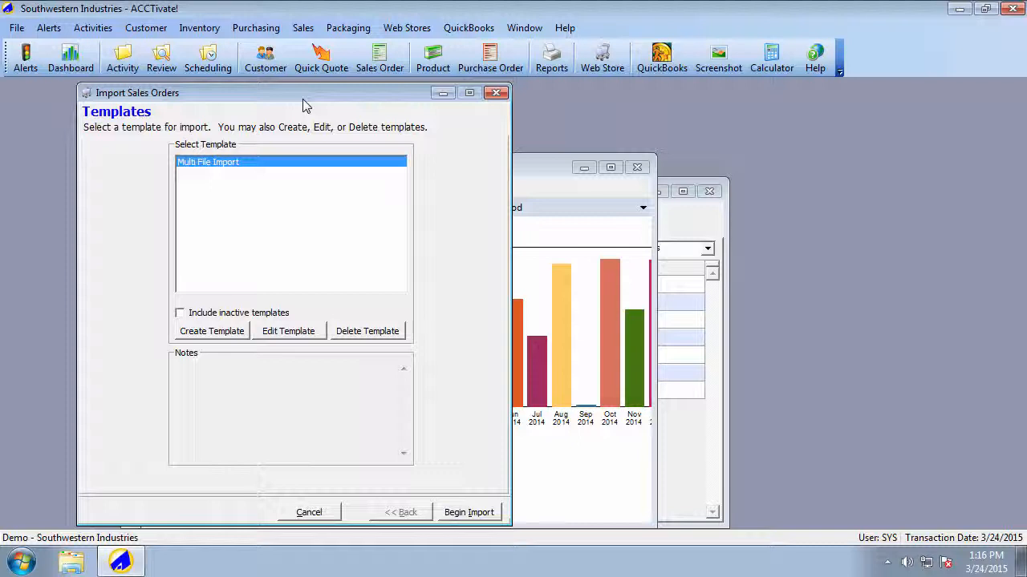
Create an active import template with ID and name SO Import and type Sales Order.
click(230, 335)
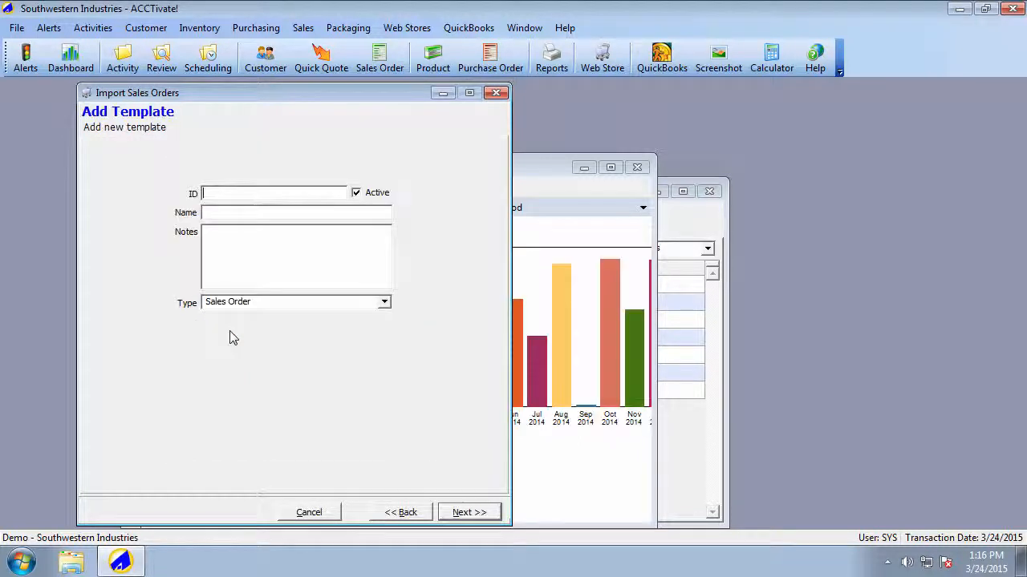
text(SO)
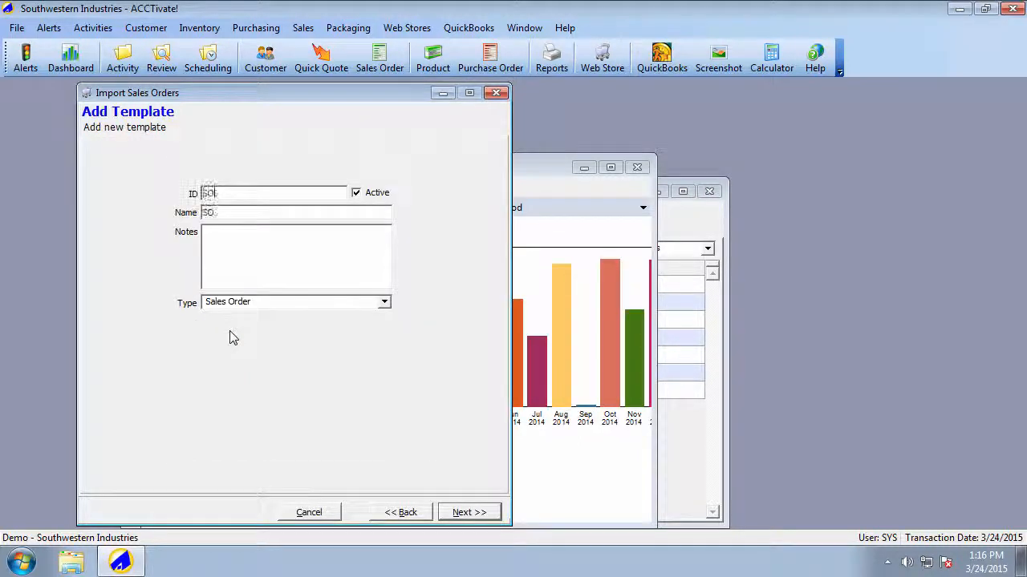
text( Import)
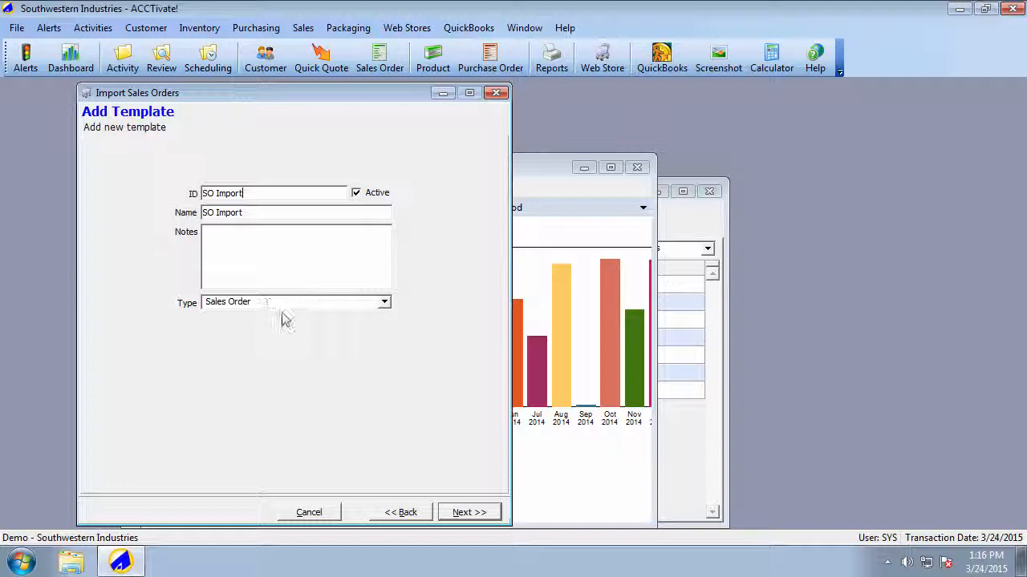
click(384, 302)
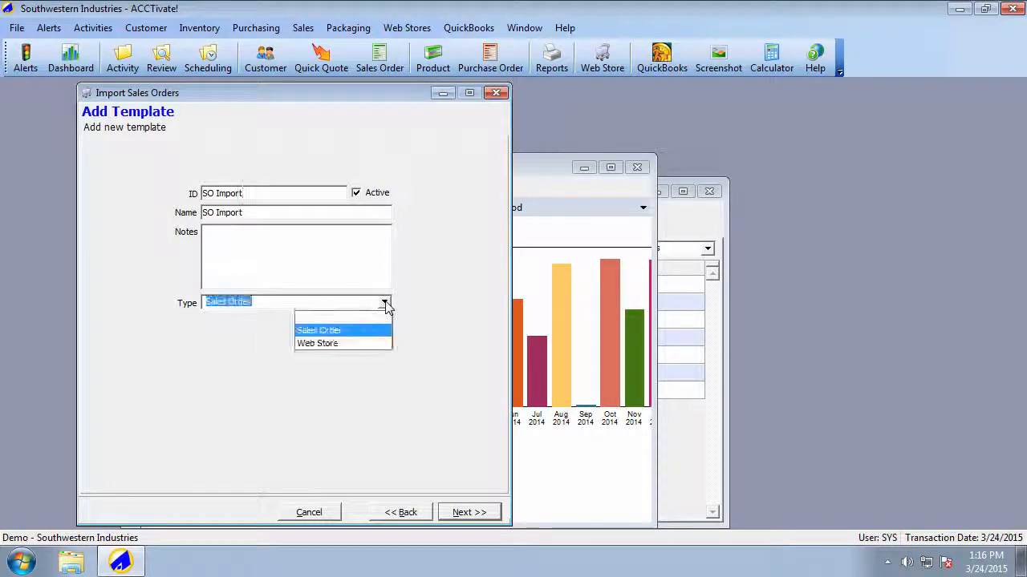
click(385, 304)
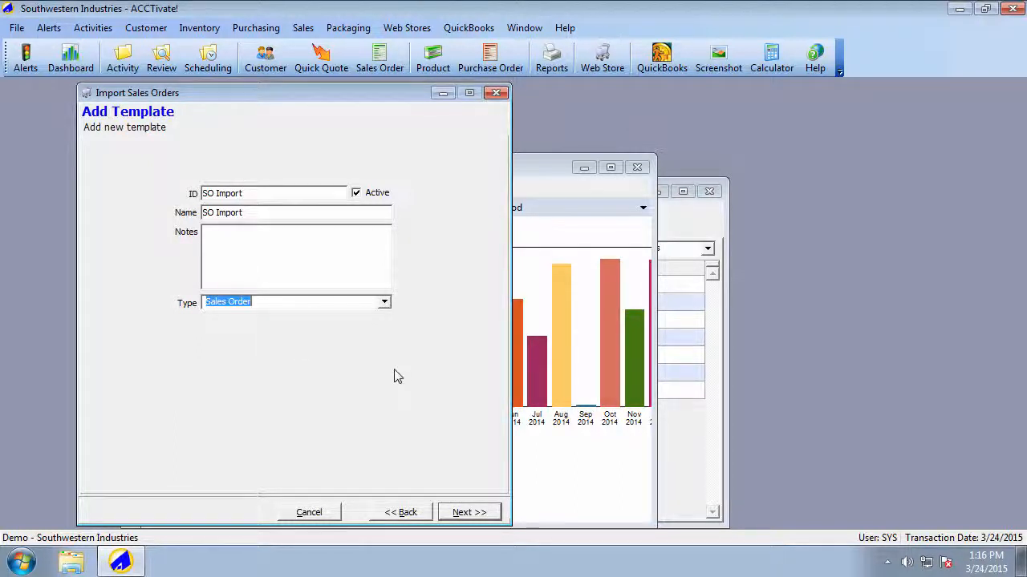
click(496, 515)
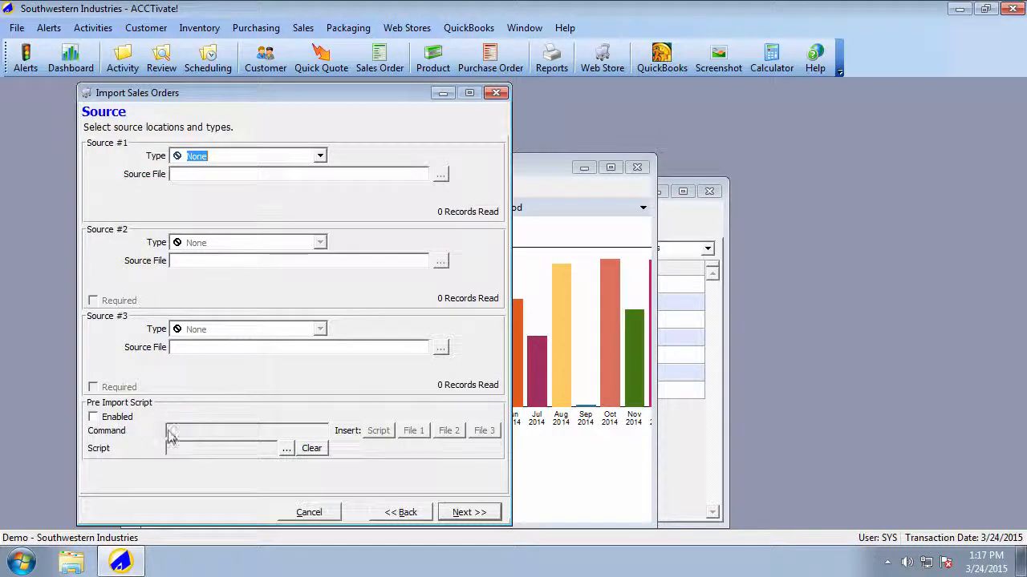
Set the type of Source #1 to Text Files in Delimited format.
click(321, 157)
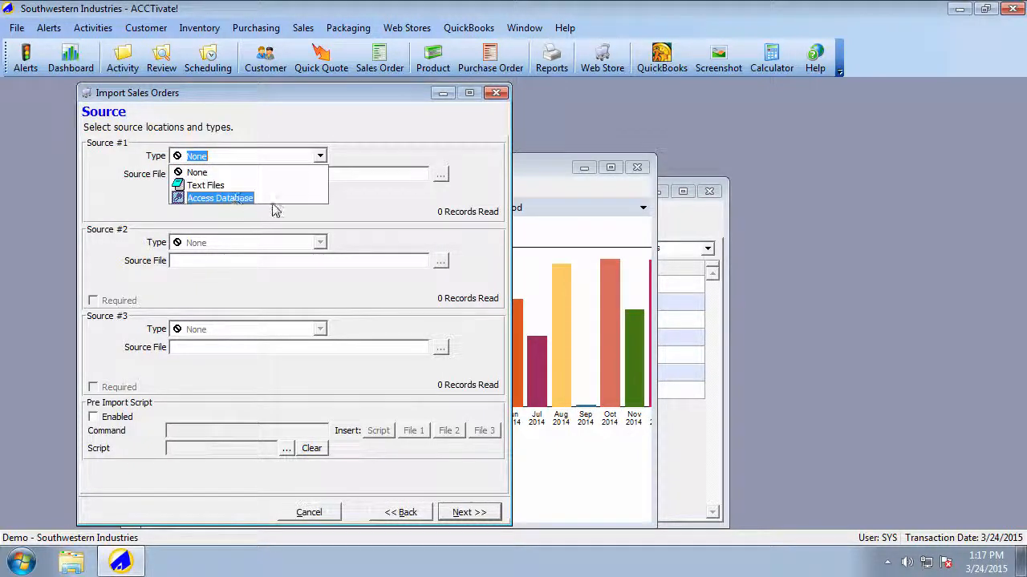
click(212, 186)
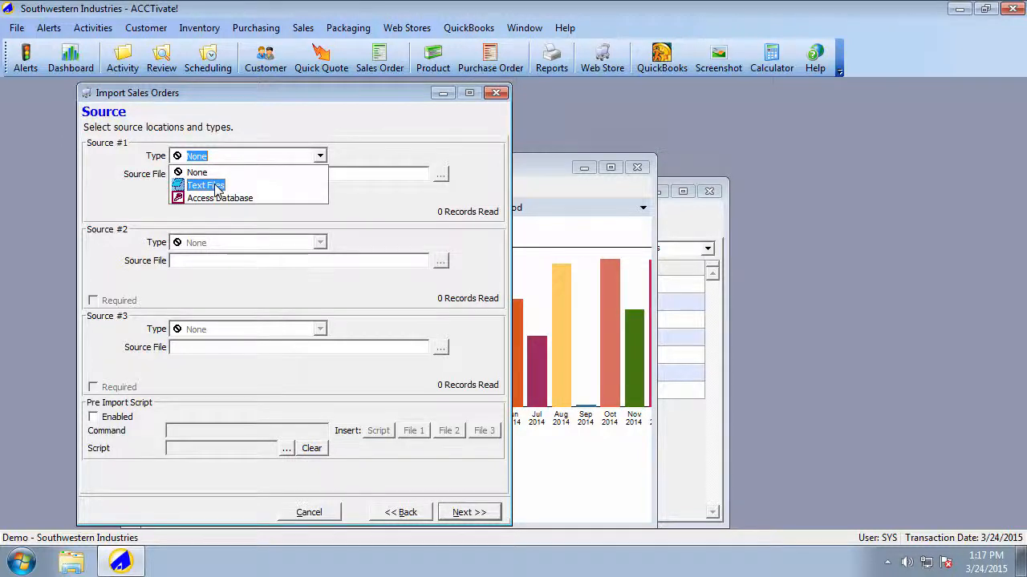
click(215, 187)
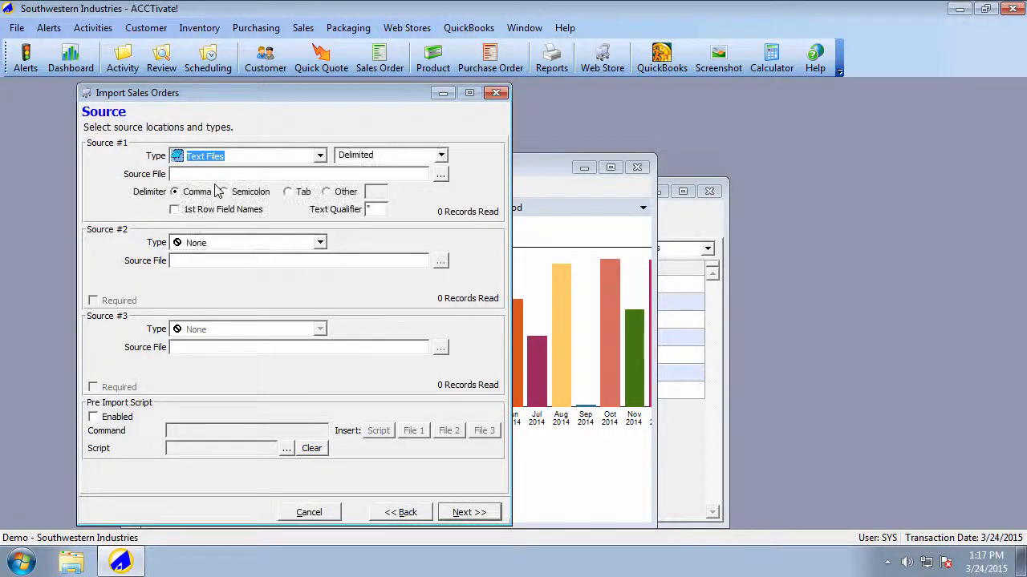
click(441, 155)
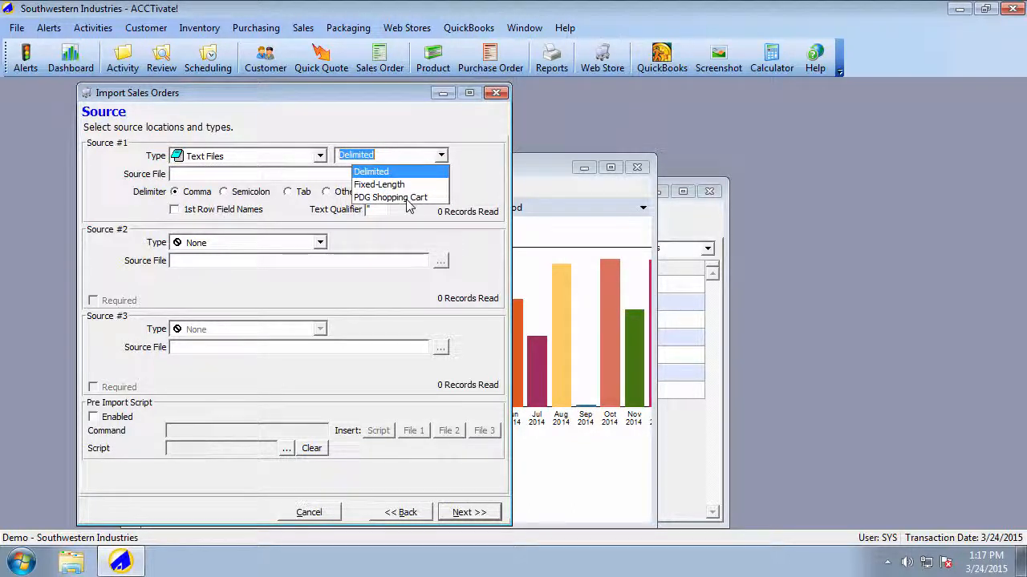
click(405, 172)
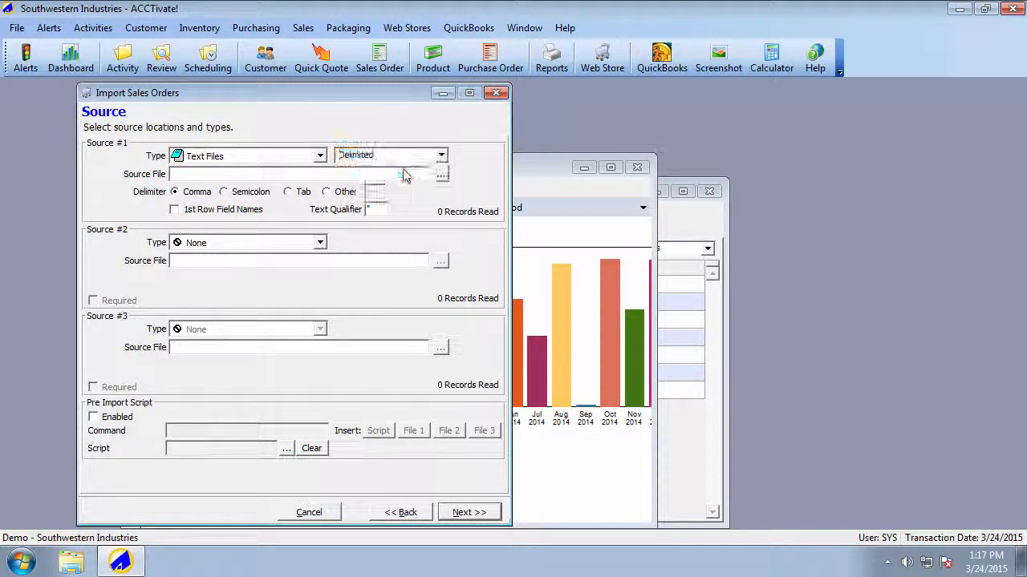
Use SO Import Example.csv as the Source #1 file with first-row field names, and accept the default template options.
click(442, 178)
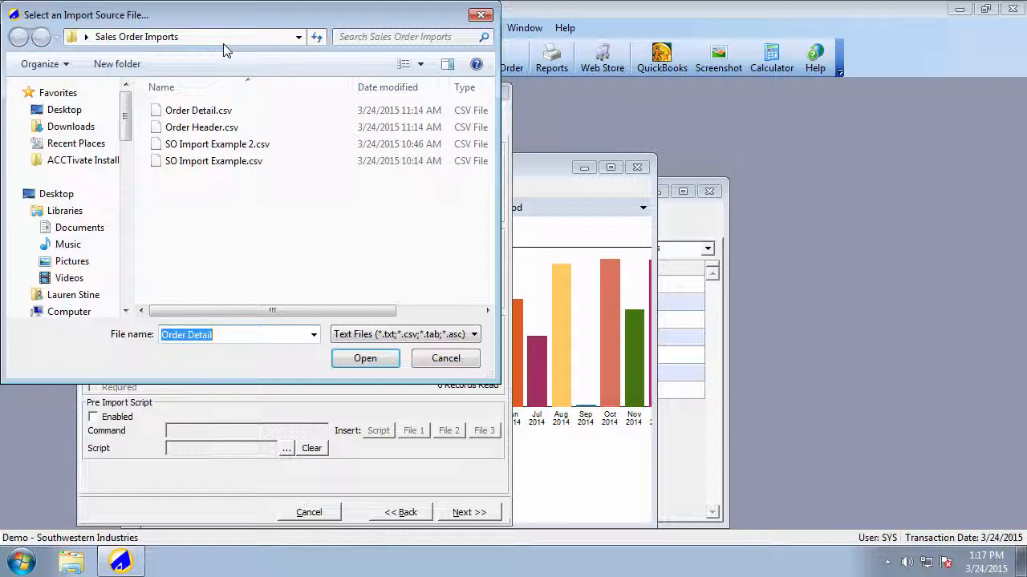
click(209, 163)
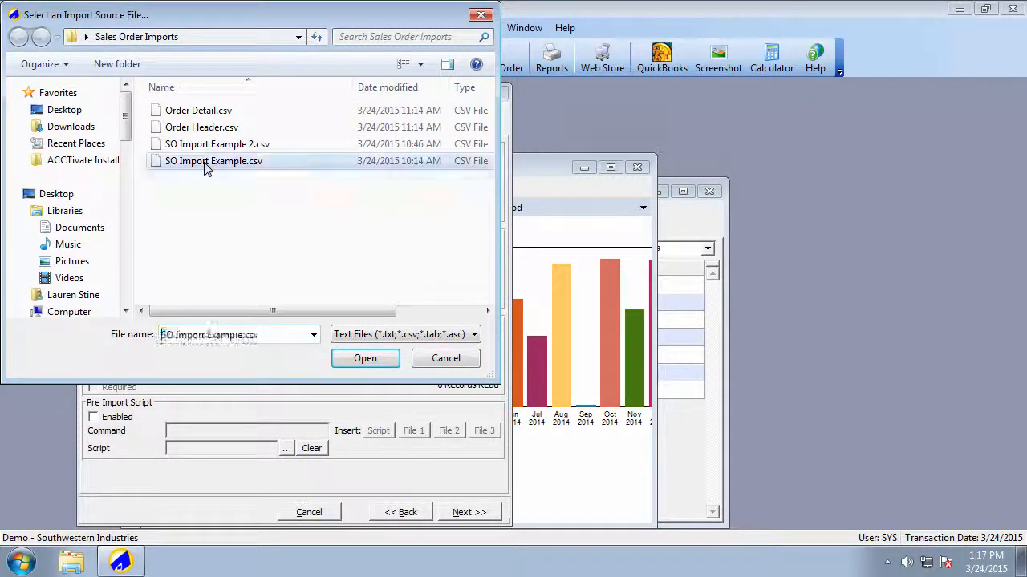
click(357, 361)
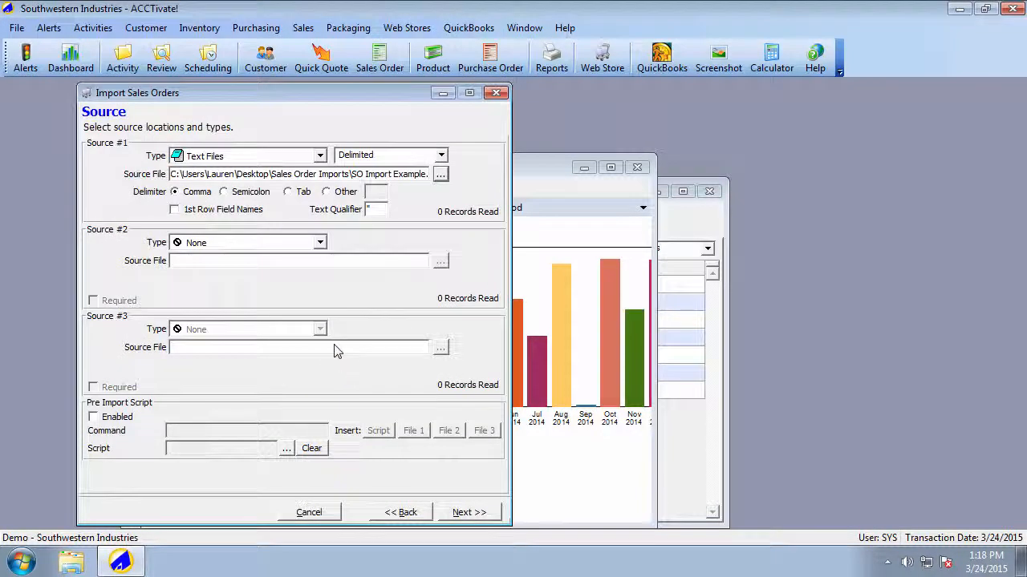
click(173, 210)
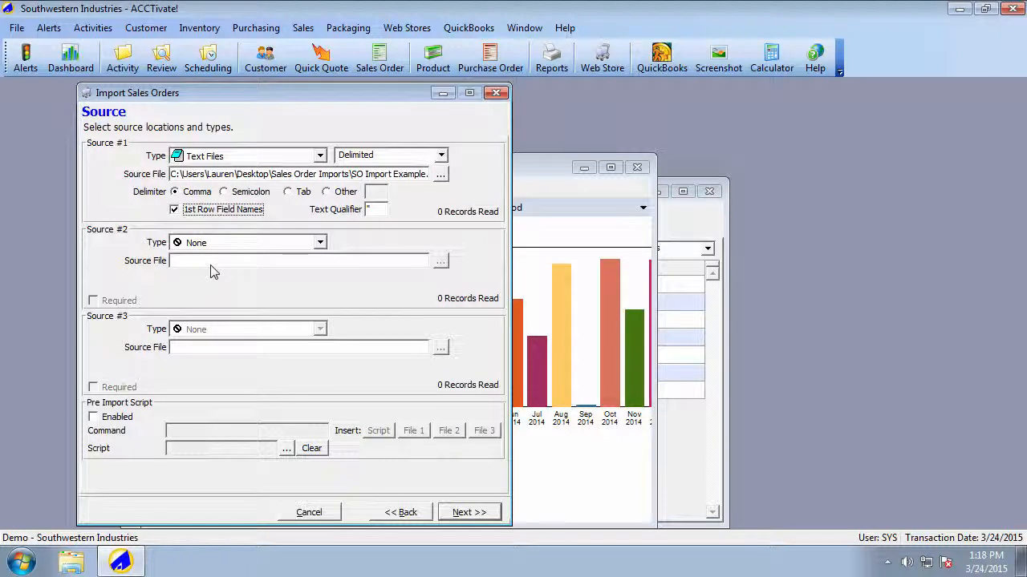
click(474, 515)
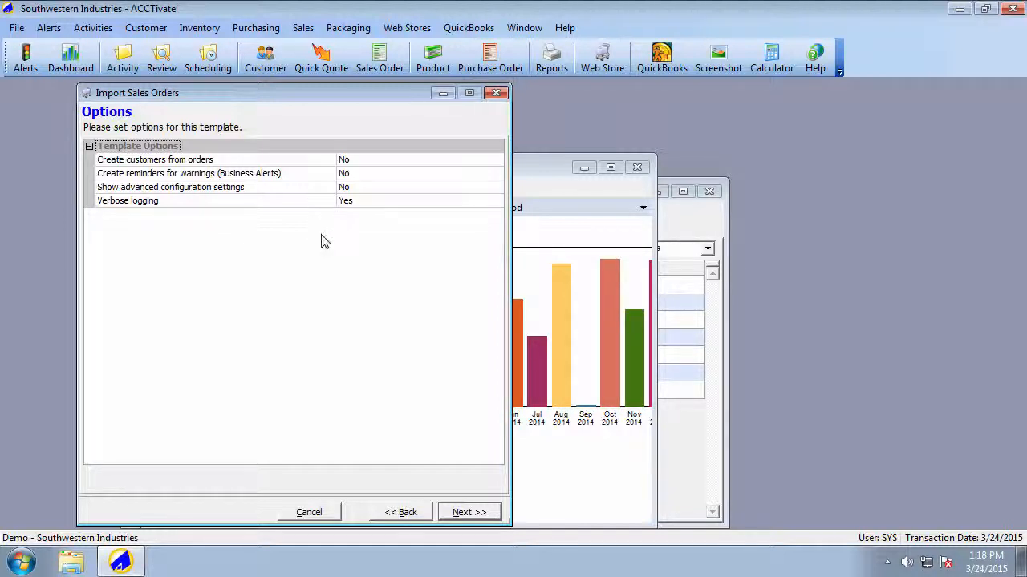
click(469, 514)
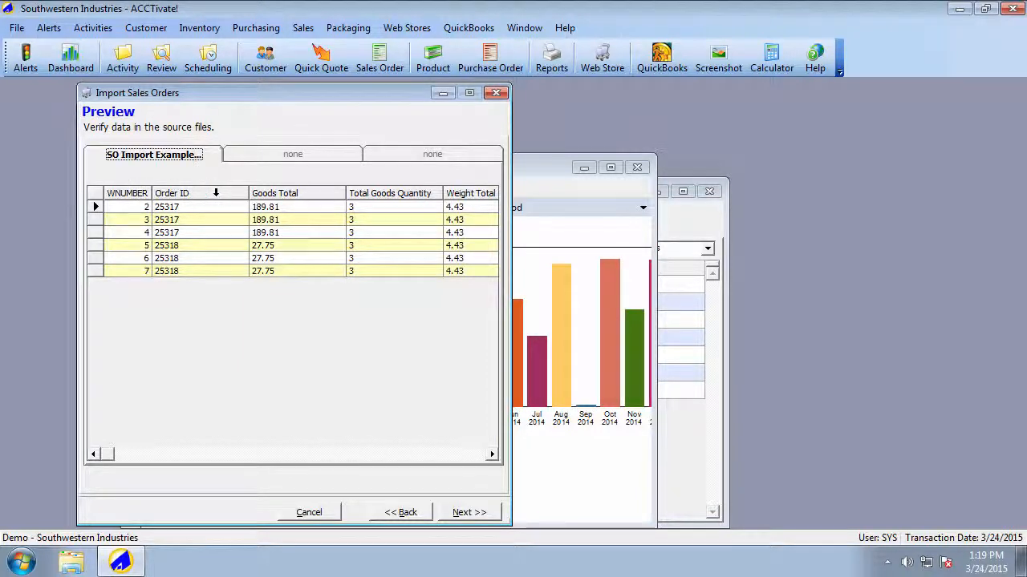
Examine the source file's columns in the preview, from order and shipping details through tax, customer name and address fields.
click(492, 455)
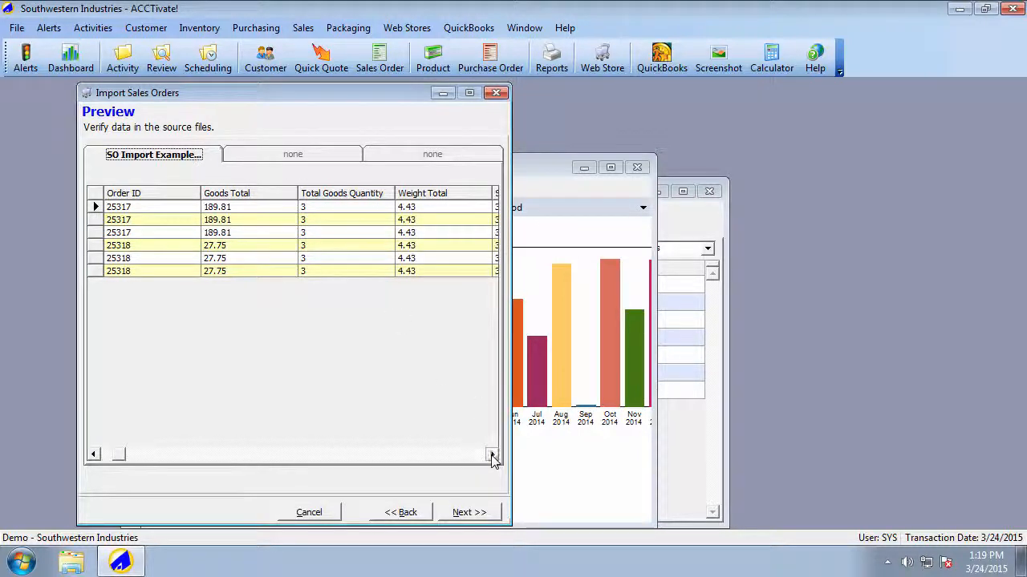
click(492, 455)
click(492, 454)
click(492, 455)
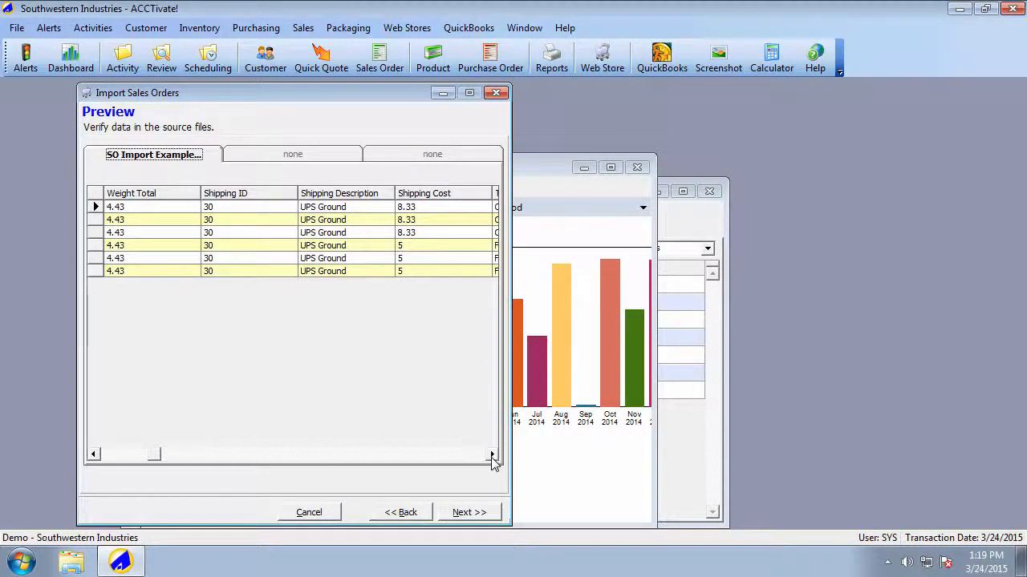
click(492, 455)
click(492, 455)
click(492, 454)
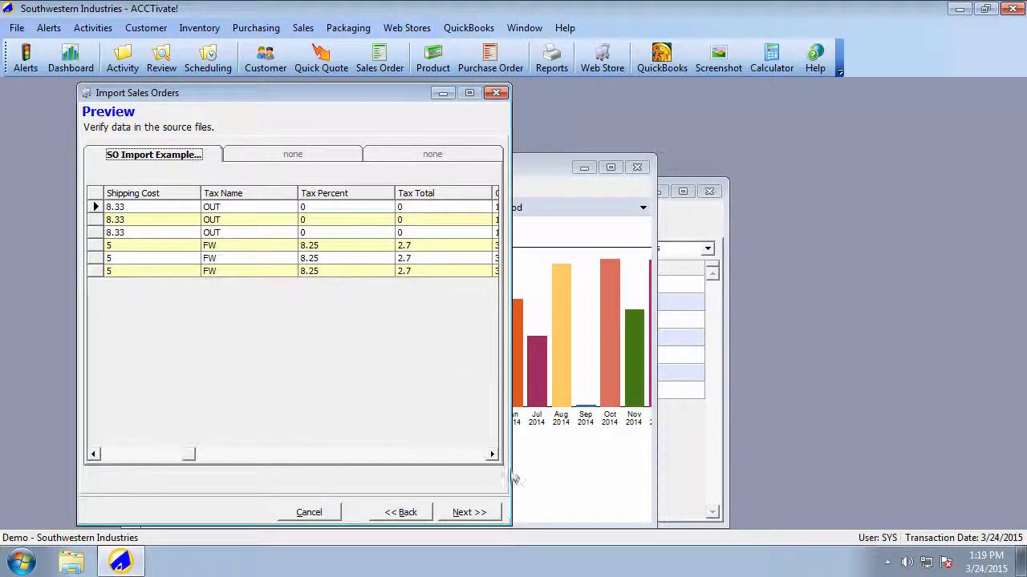
click(493, 455)
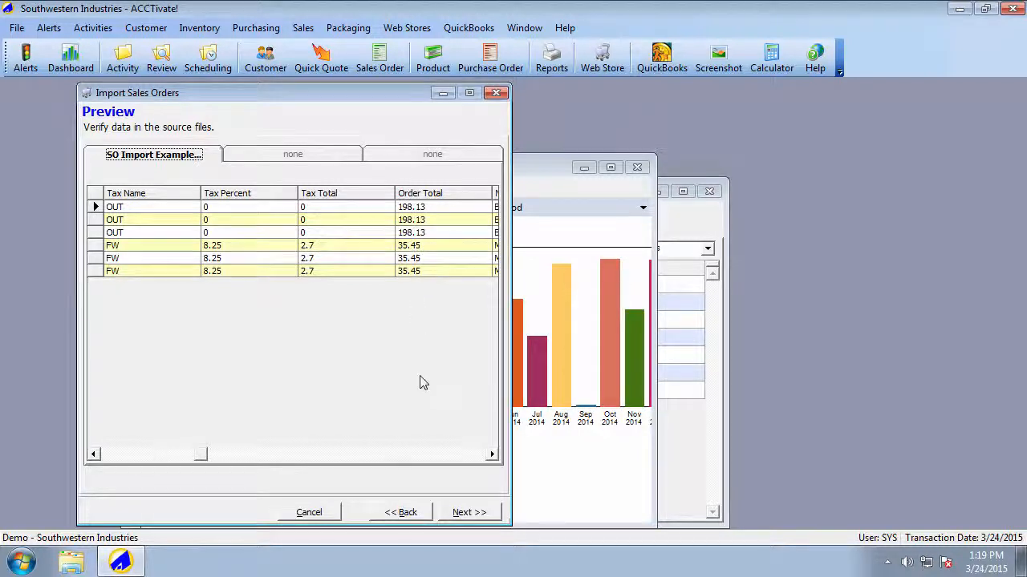
click(492, 455)
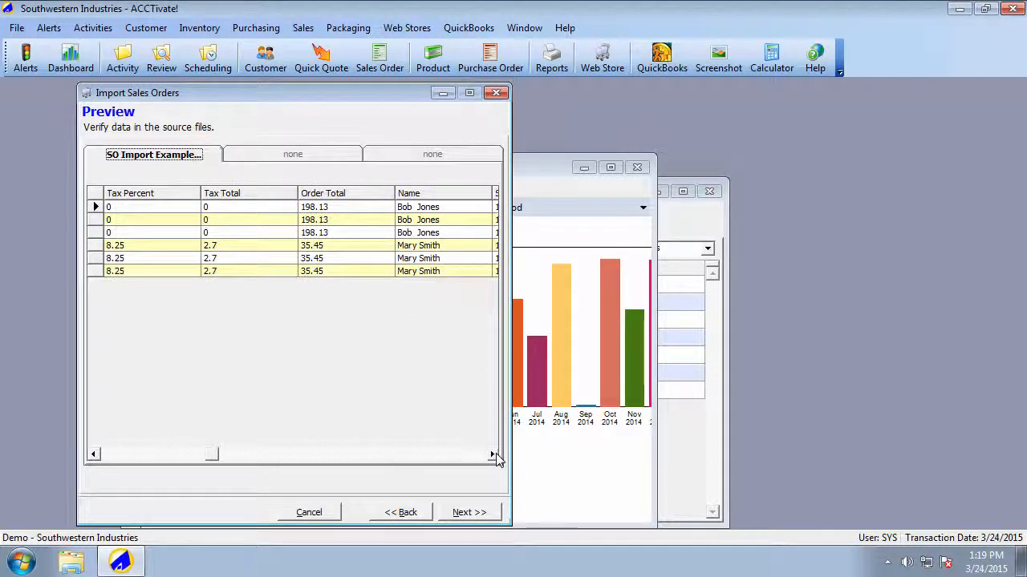
click(492, 455)
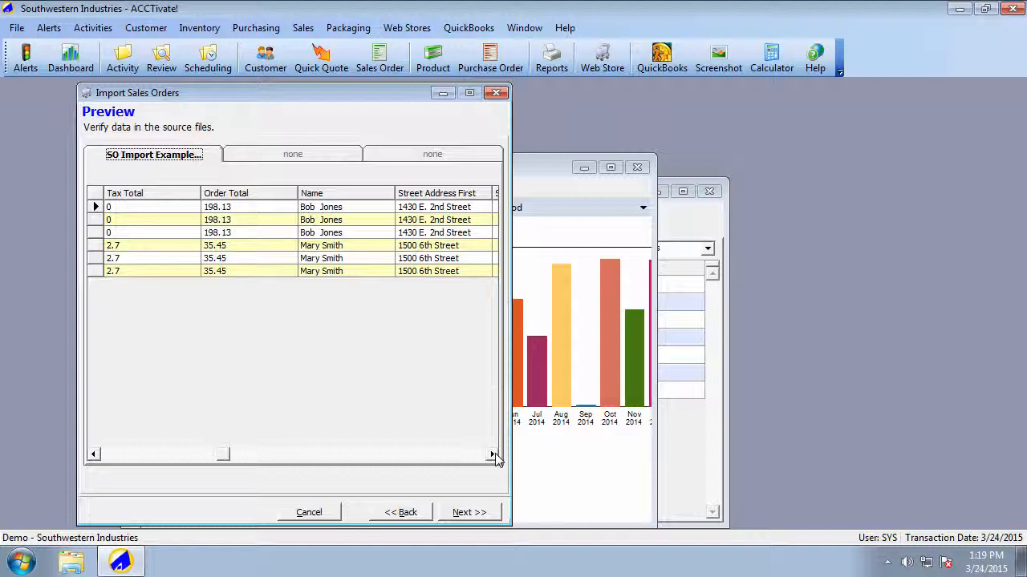
click(492, 455)
click(493, 455)
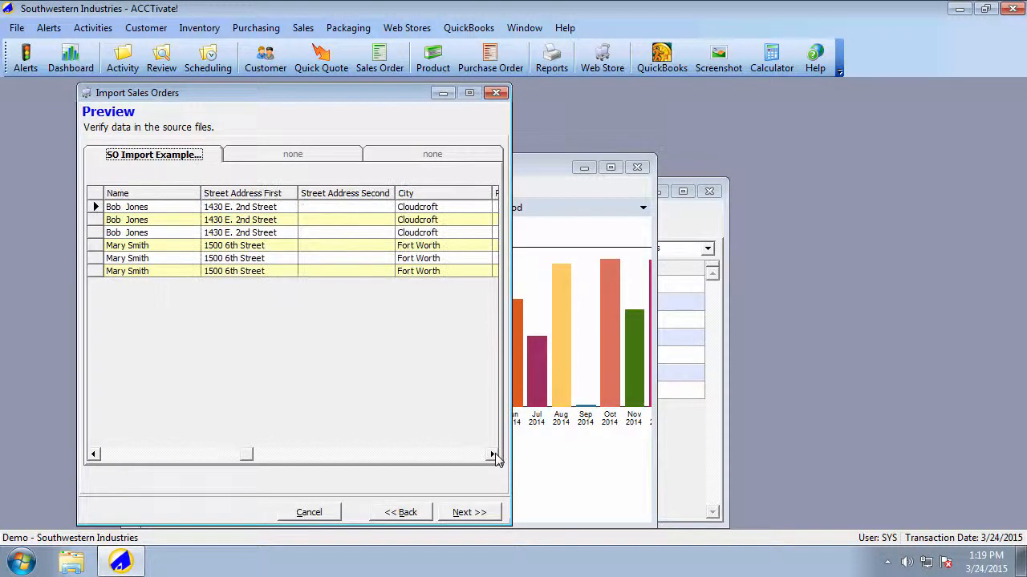
click(493, 455)
click(492, 455)
click(492, 455)
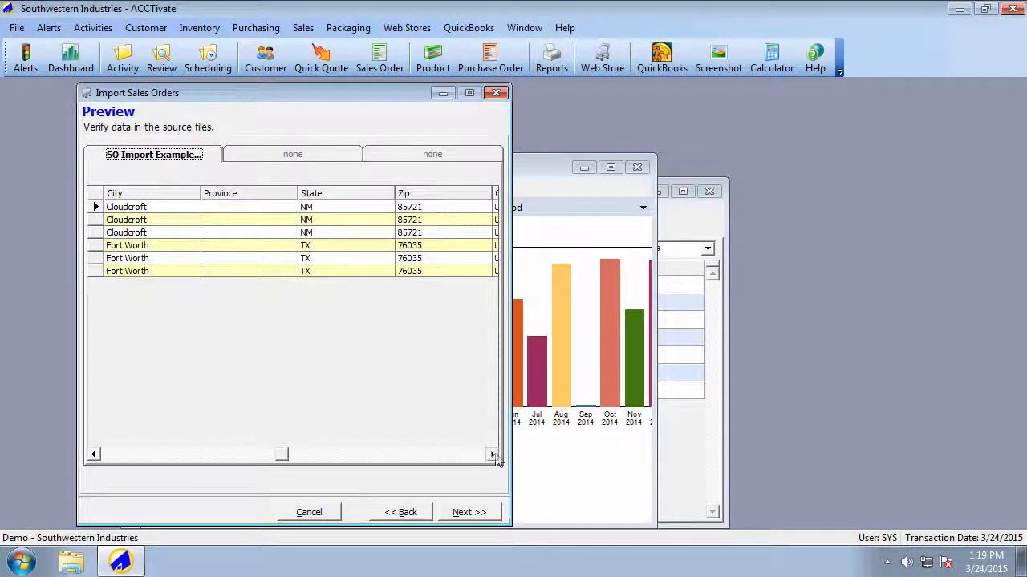
Proceed to the field mapping stage and expand the Order Detail fields under Order Document.
click(478, 515)
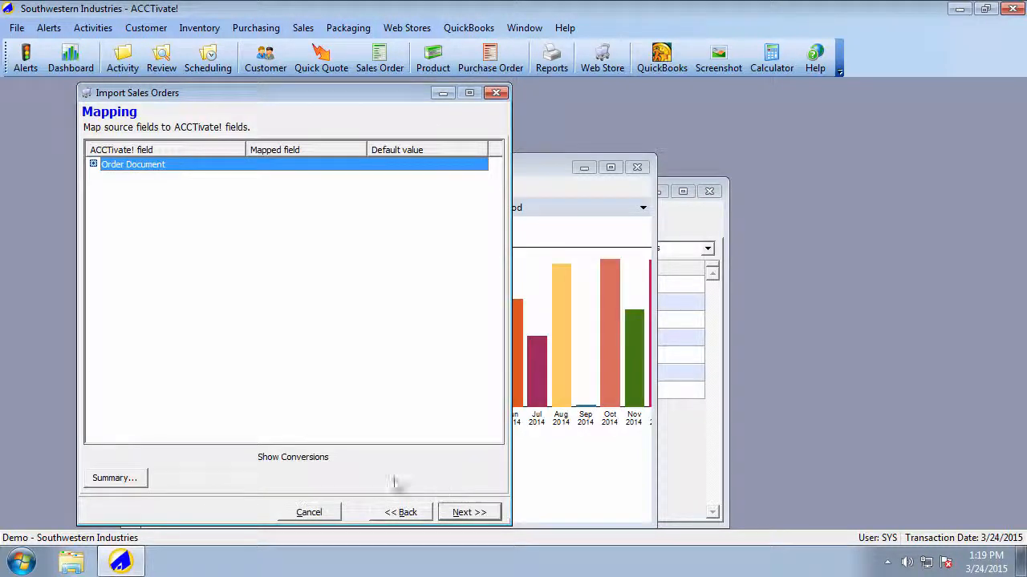
click(94, 165)
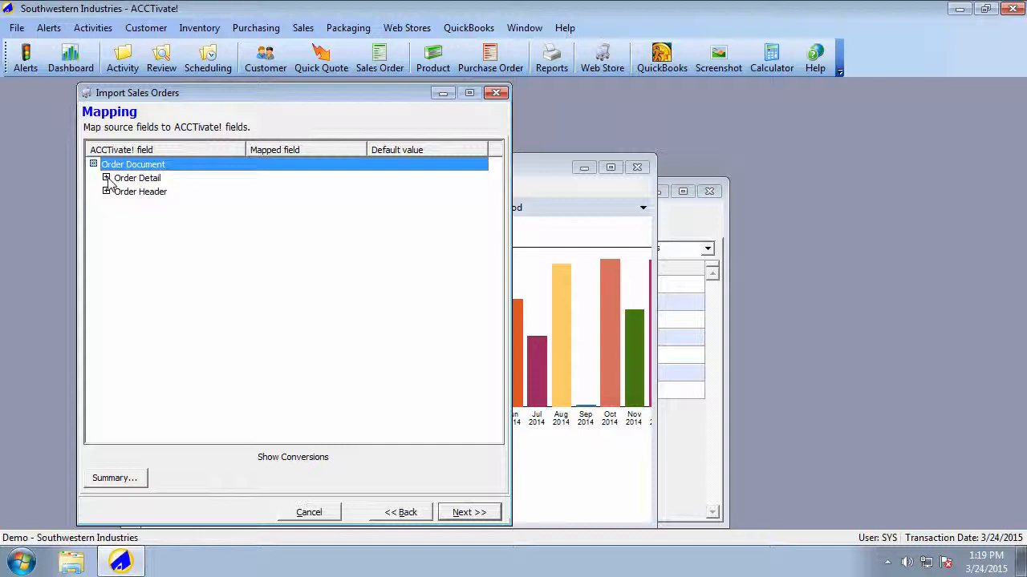
click(106, 178)
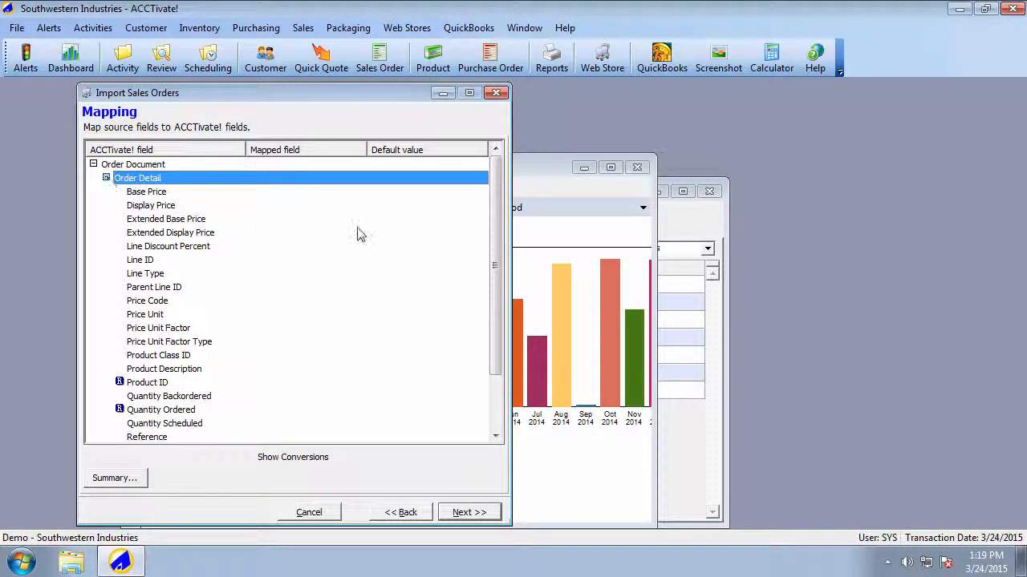
Map the Display Price field in Order Detail to the Product Price source field.
drag(501, 193, 497, 170)
click(281, 207)
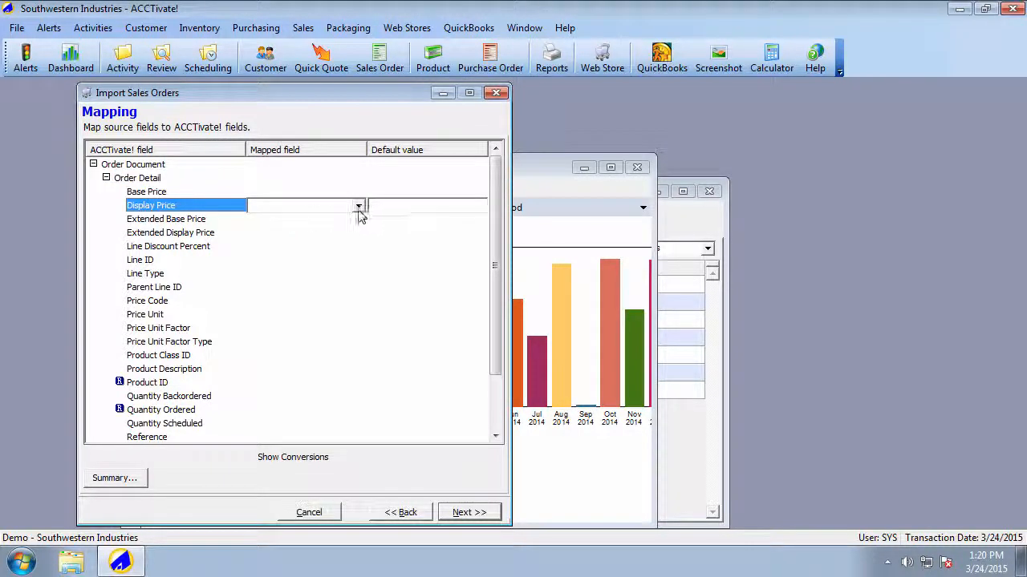
click(359, 206)
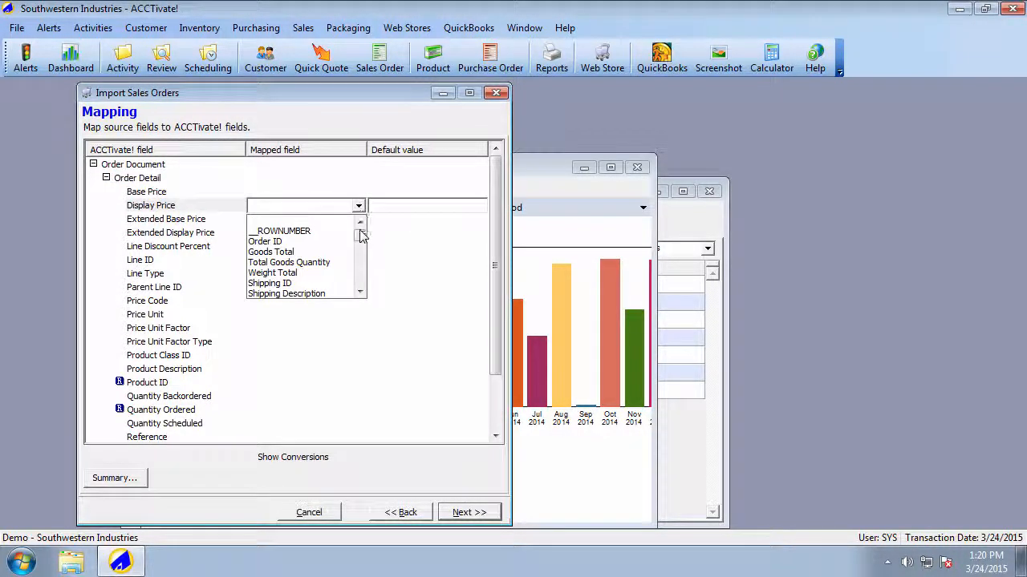
drag(361, 234, 364, 289)
click(299, 294)
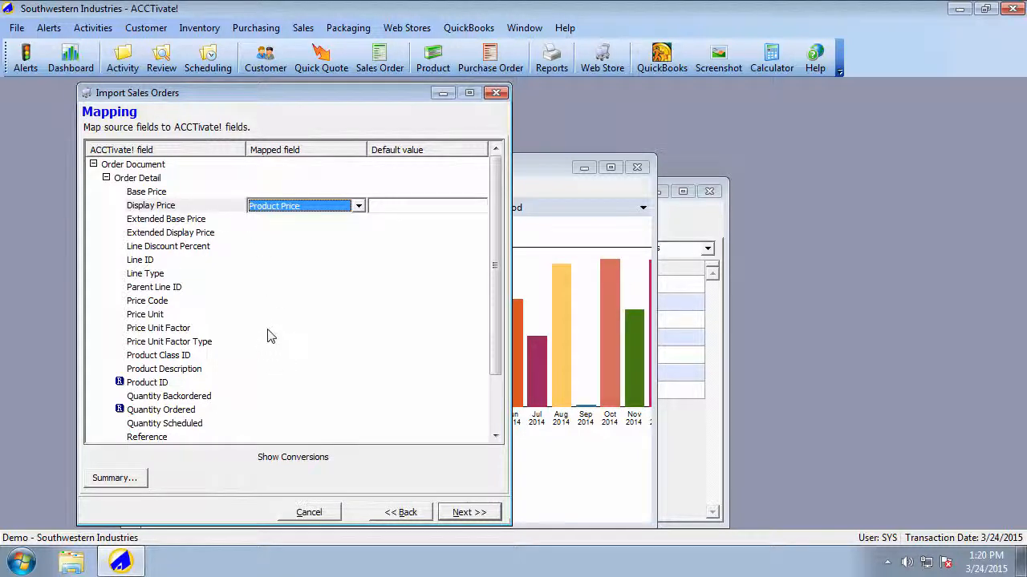
Map the required Product ID field in Order Detail to the Product ID source field.
click(241, 384)
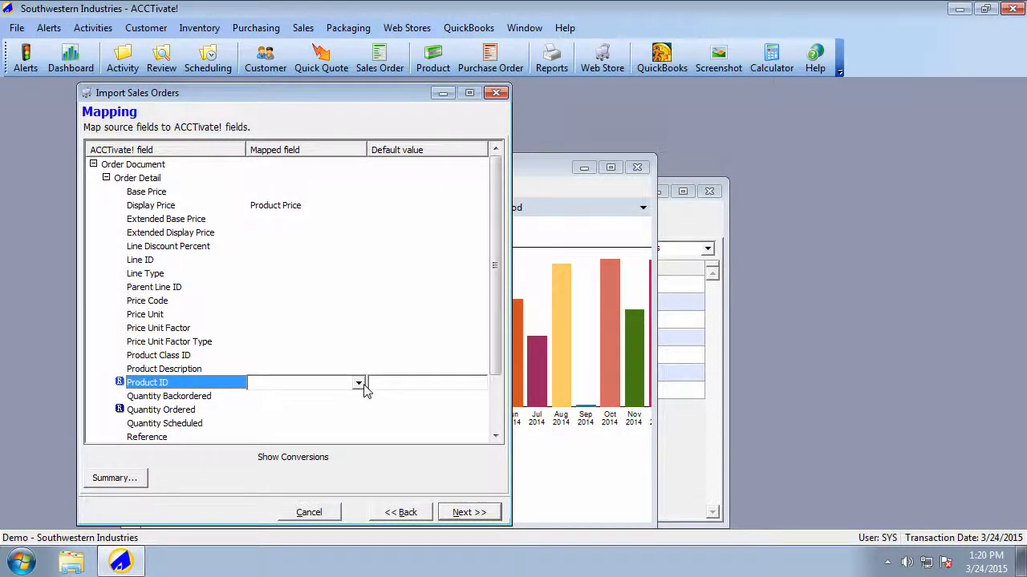
click(359, 383)
drag(361, 408, 361, 458)
click(289, 440)
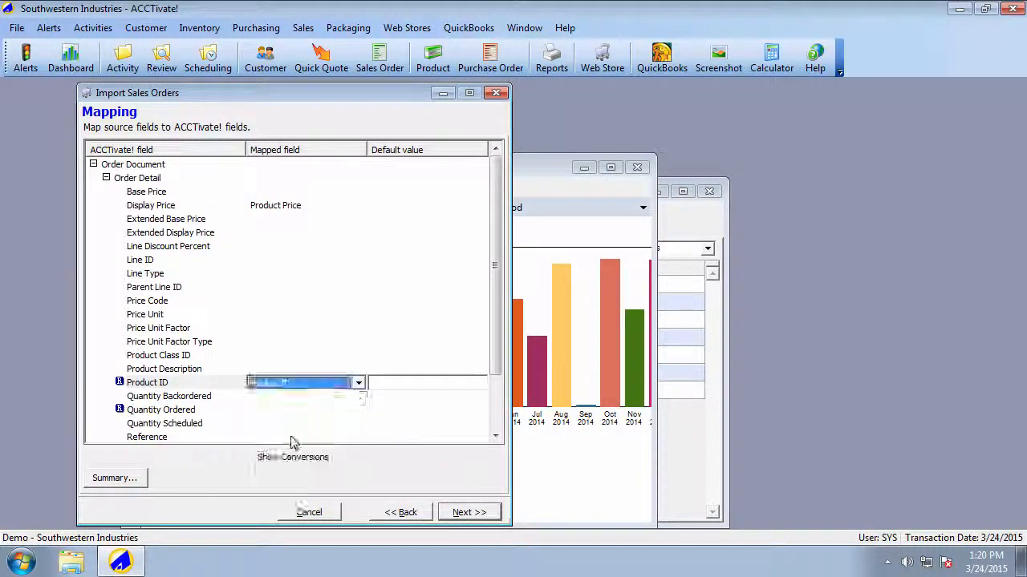
Map the required Quantity Ordered field in Order Detail to the Product Quantity source field.
click(255, 410)
click(358, 410)
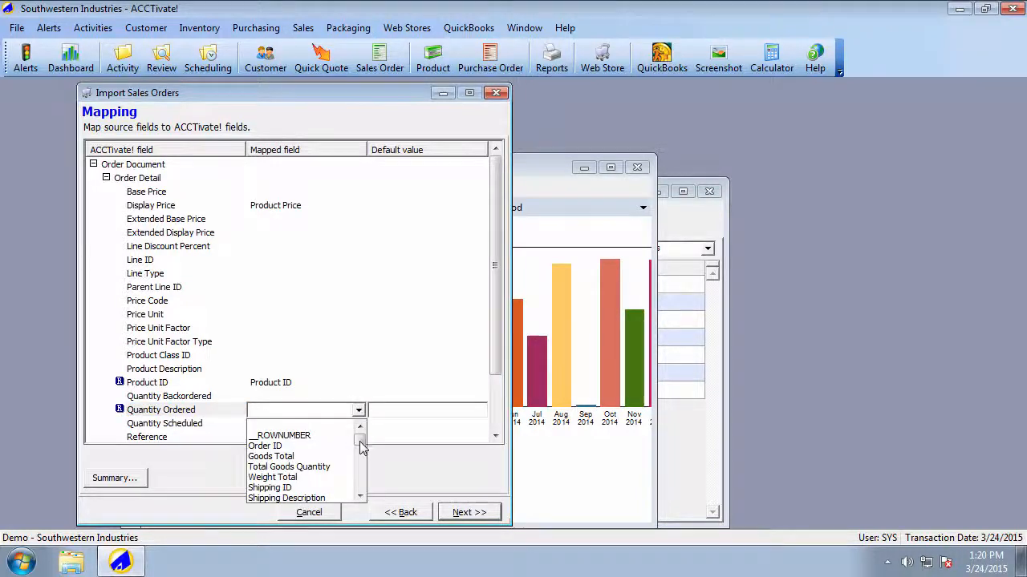
click(360, 474)
click(360, 478)
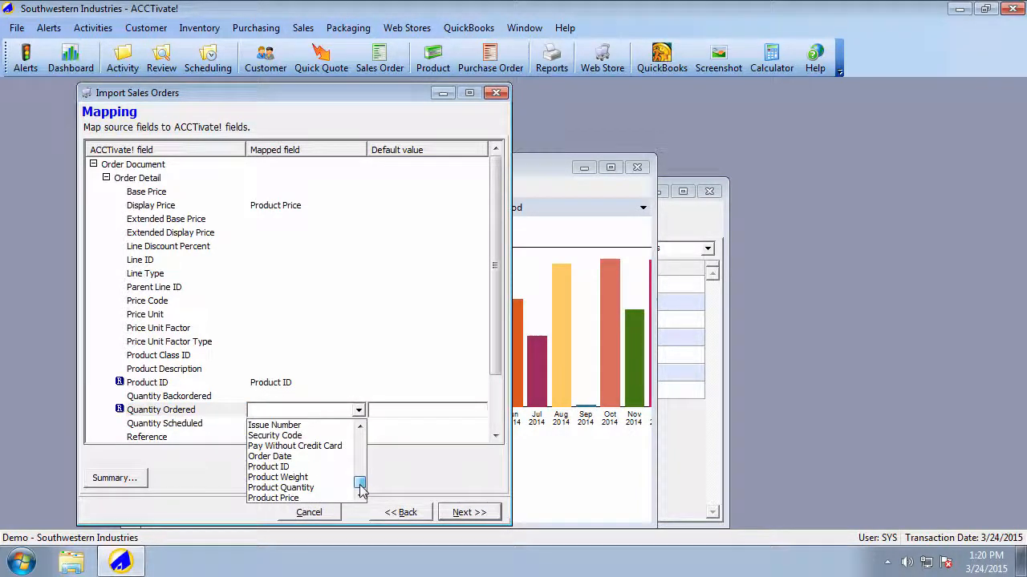
click(303, 488)
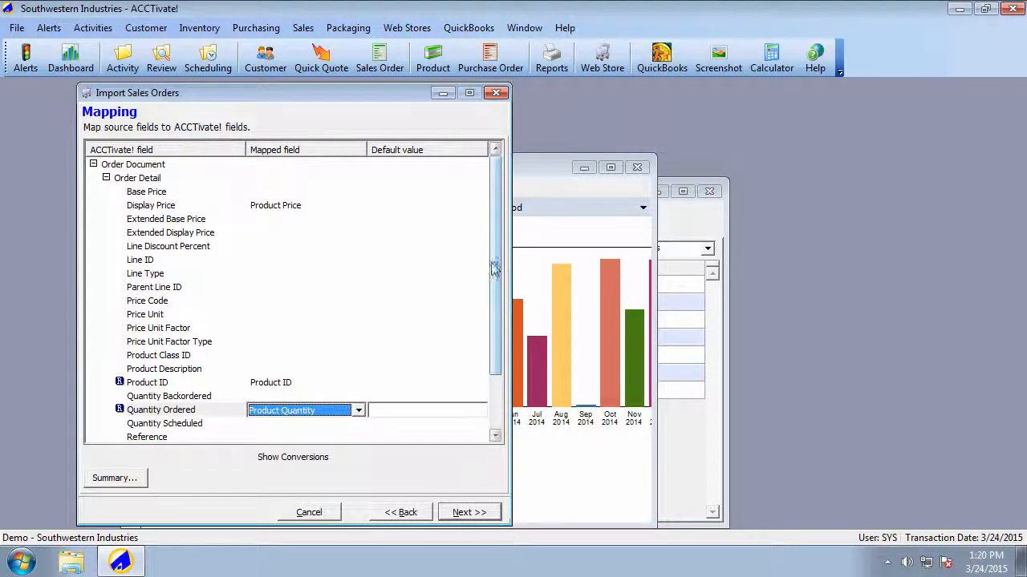
Review the remaining Order Detail fields, including Unit and the default value choices for Warehouse.
drag(495, 269, 500, 300)
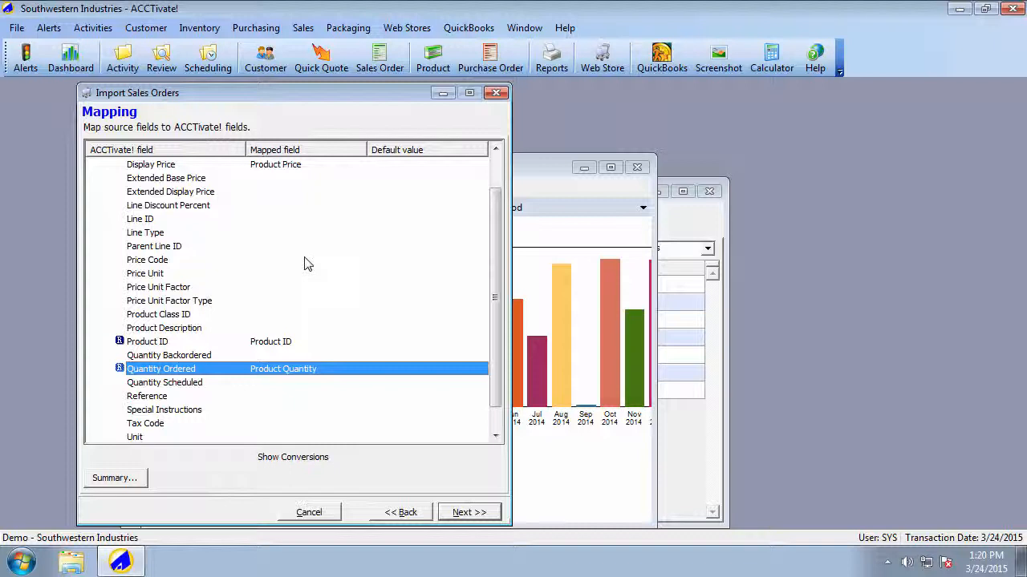
drag(497, 271, 494, 296)
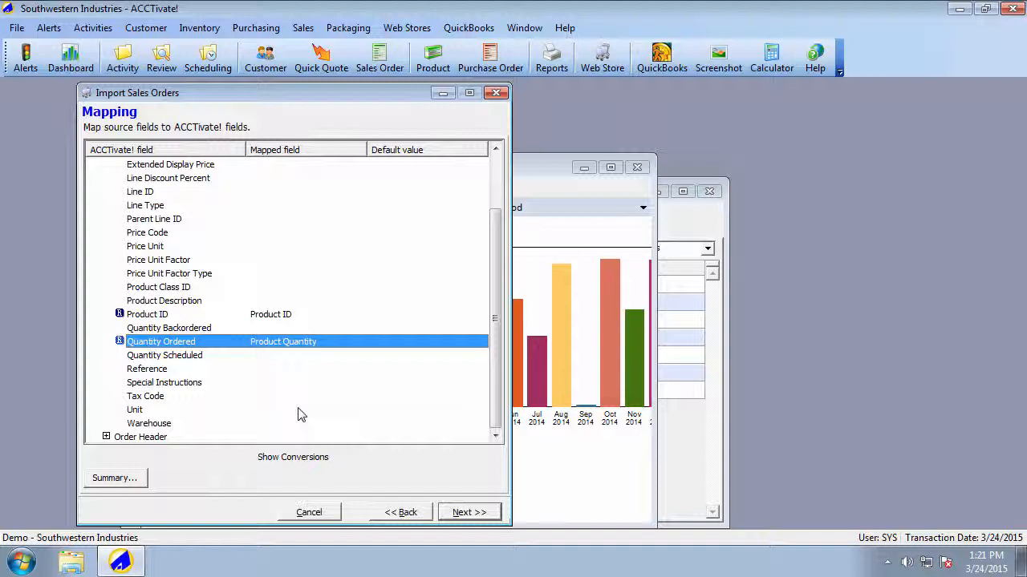
click(264, 411)
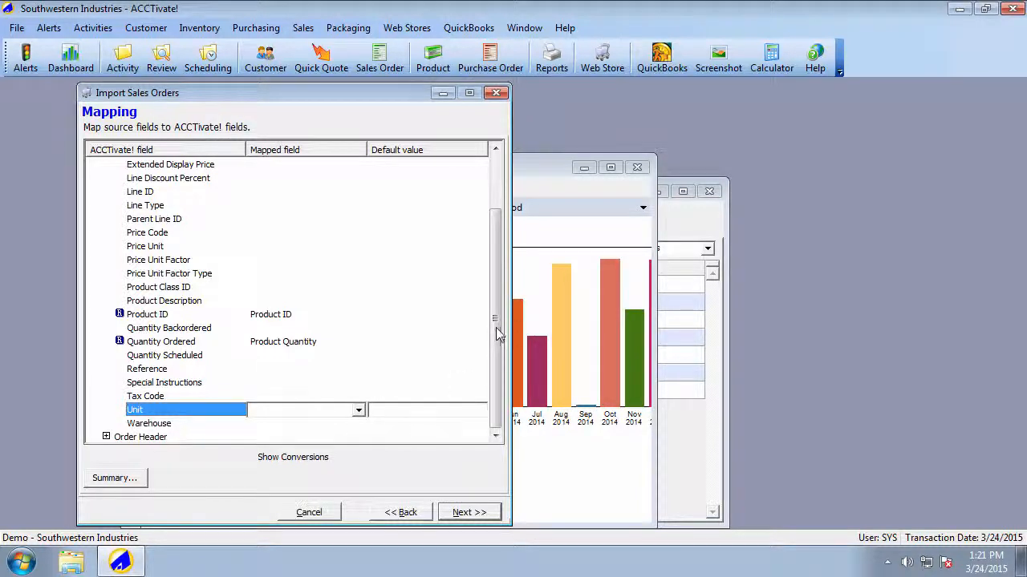
click(307, 424)
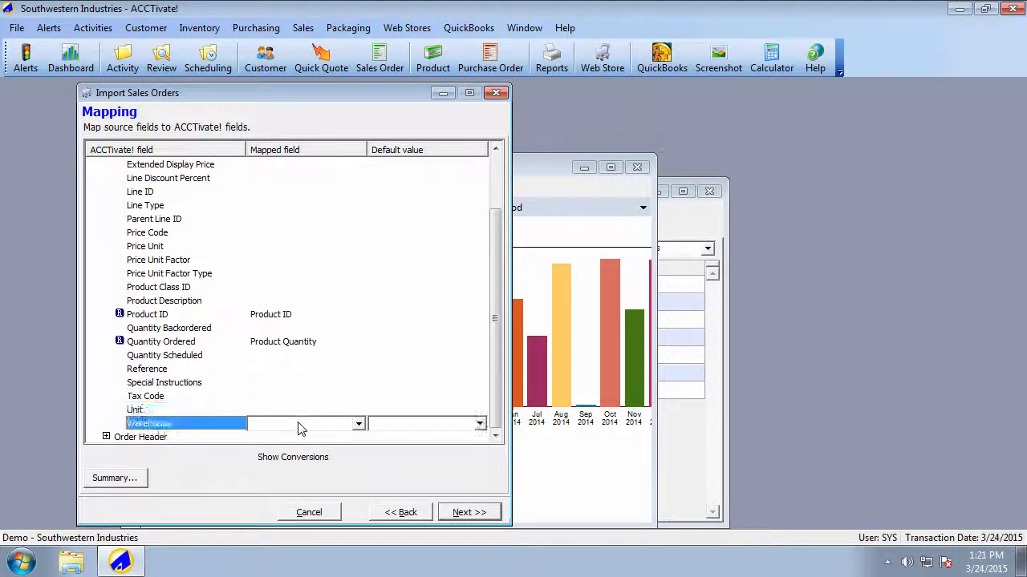
click(479, 425)
click(479, 424)
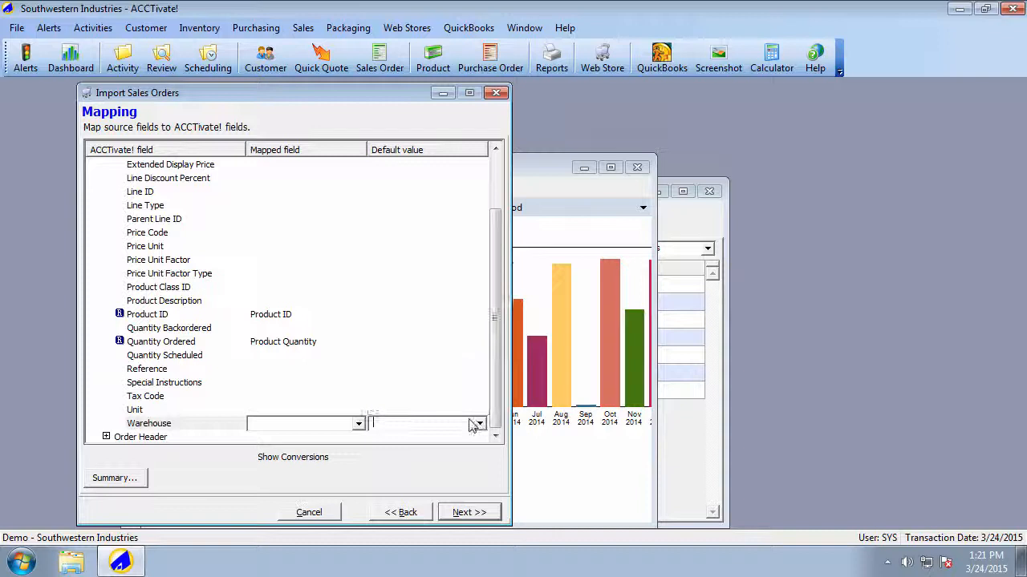
Set the default value of Customer ID in Order Header to the Web Orders customer, found by searching for "web".
click(105, 437)
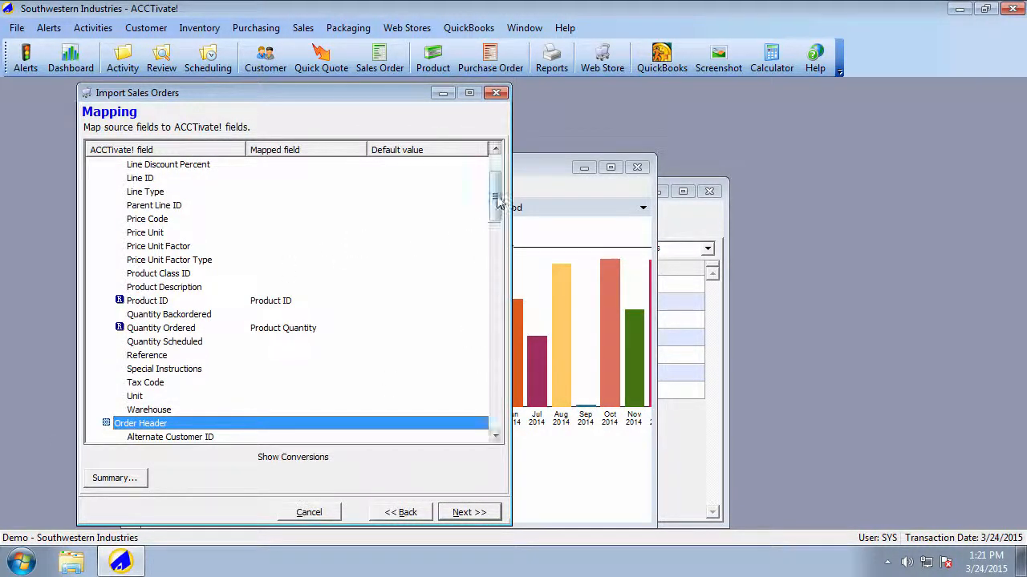
drag(493, 198, 495, 251)
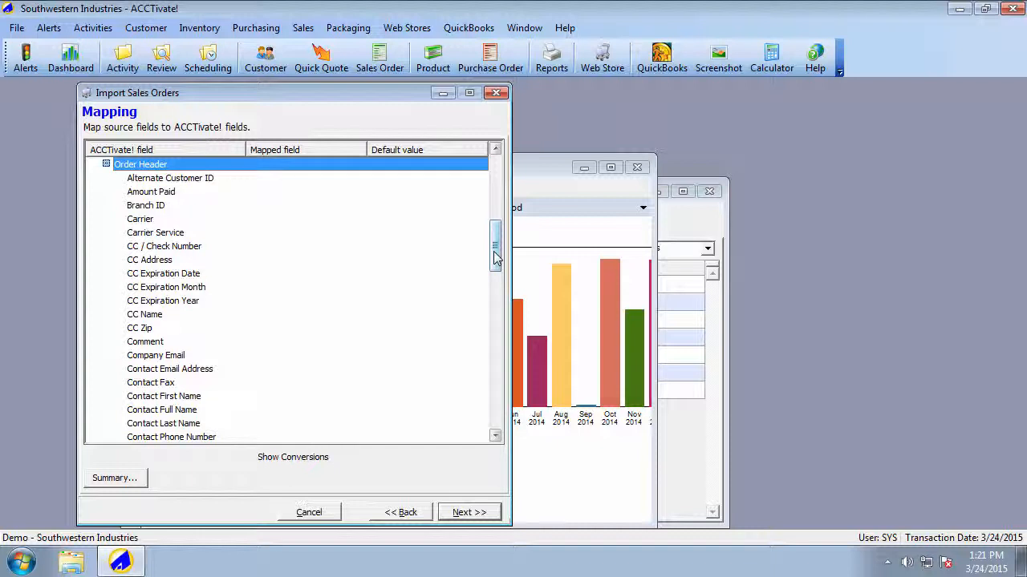
drag(495, 256, 497, 286)
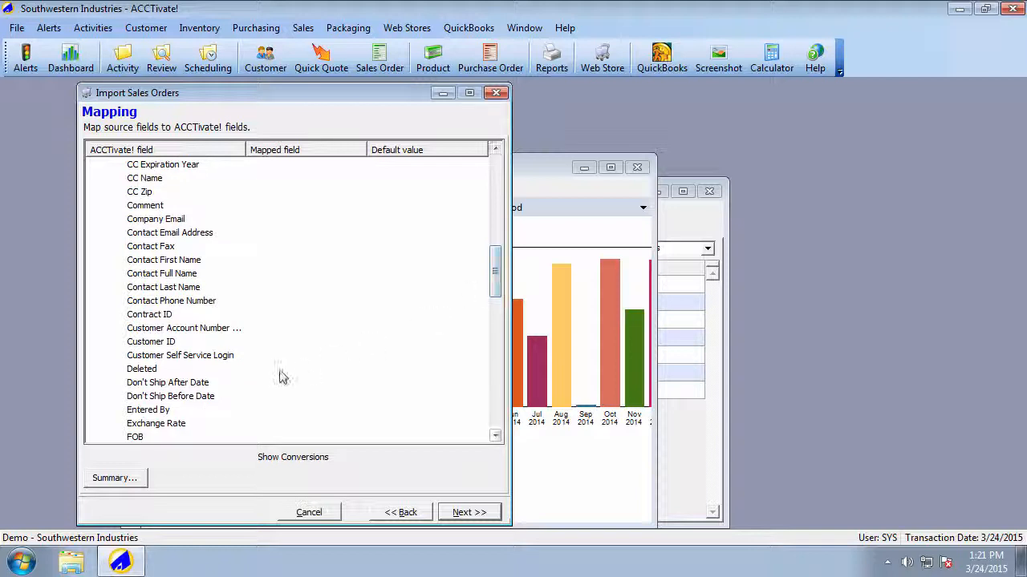
click(281, 347)
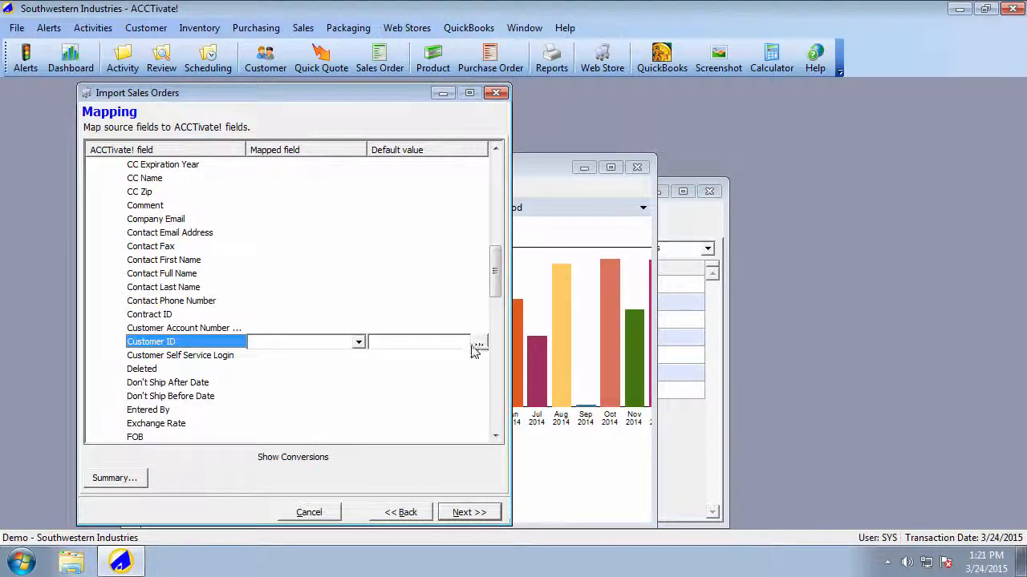
click(417, 342)
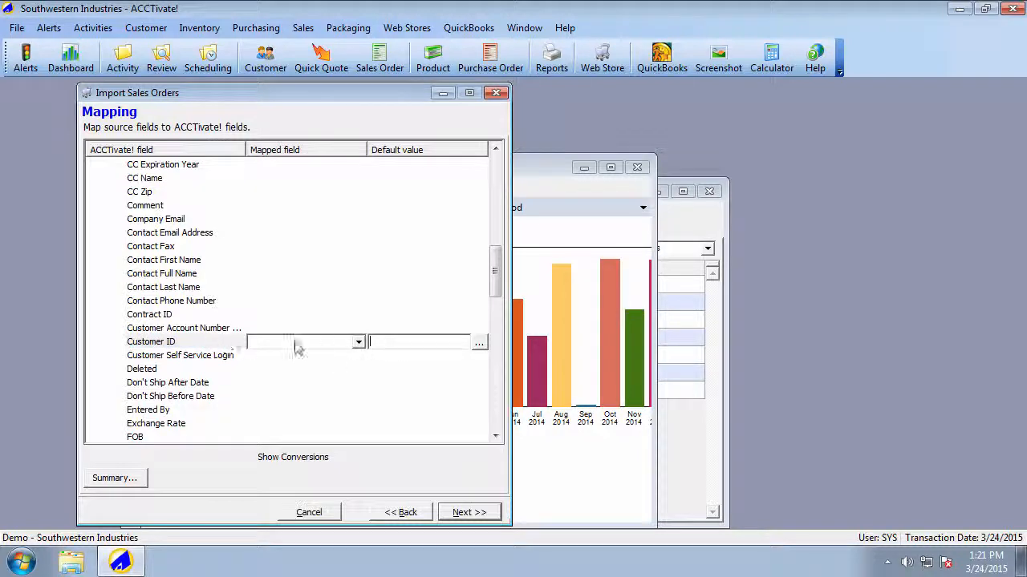
click(479, 343)
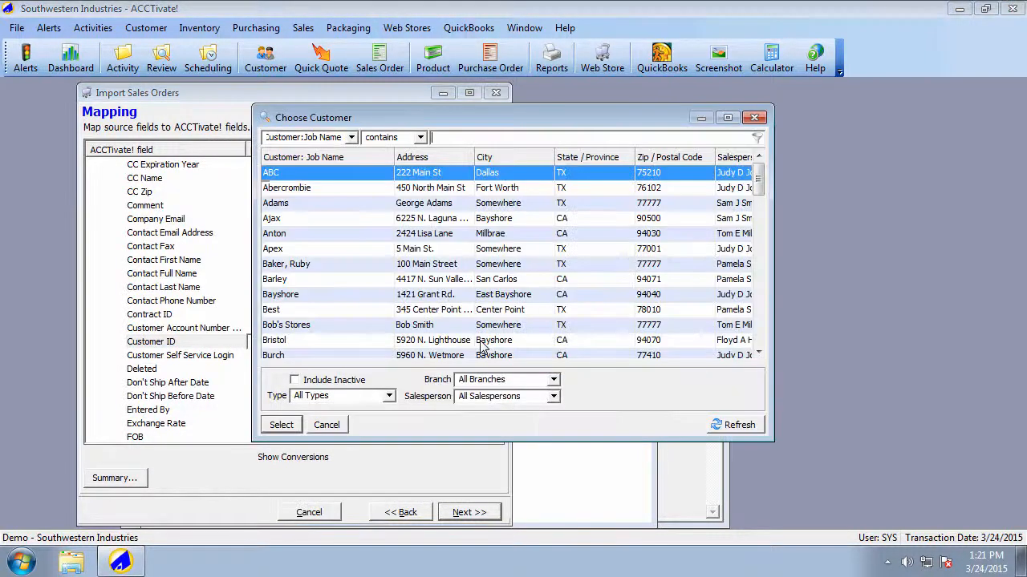
text(web)
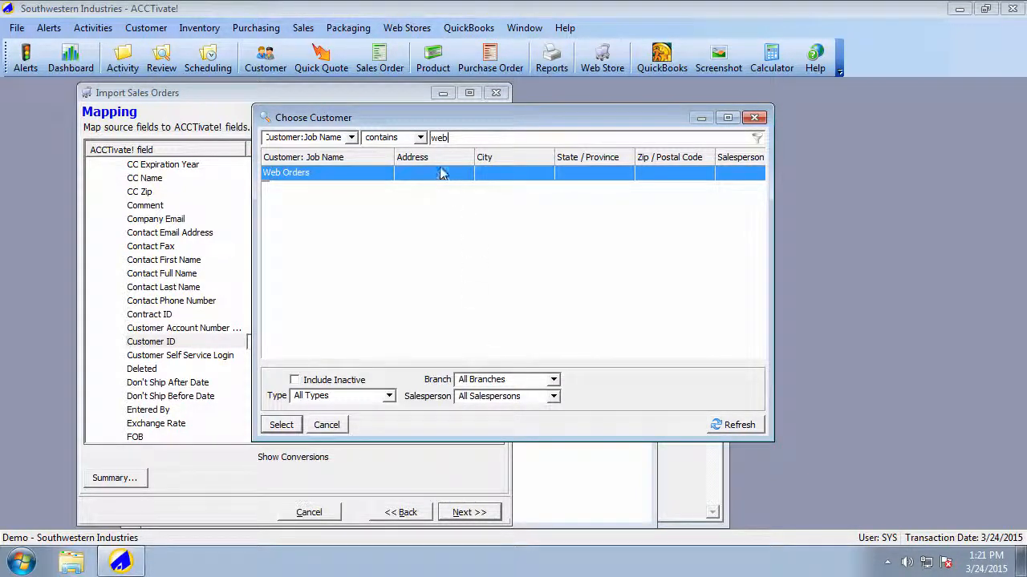
double_click(441, 175)
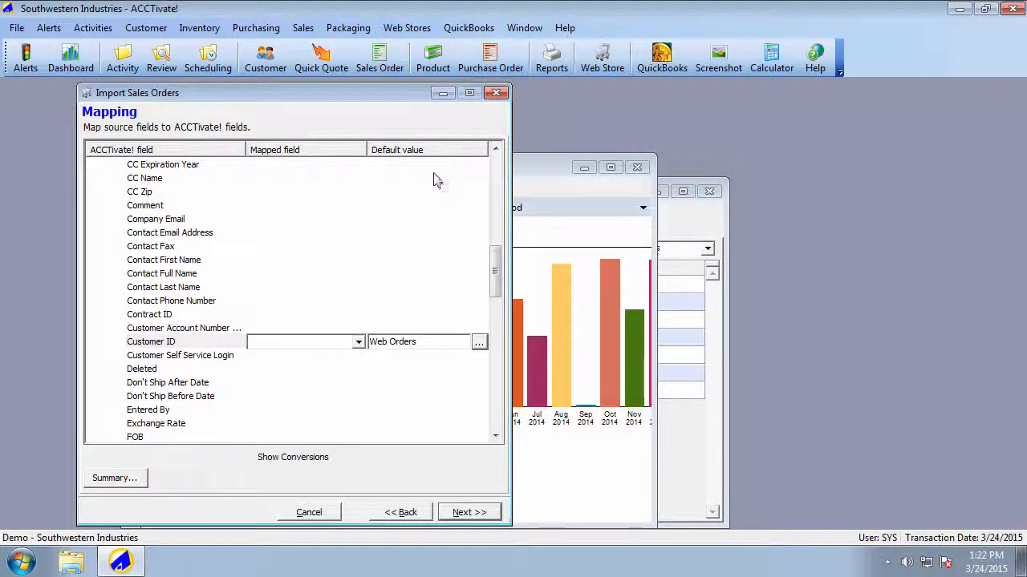
Review the default value choices for Order Status and Order Type in Order Header.
drag(495, 273, 499, 294)
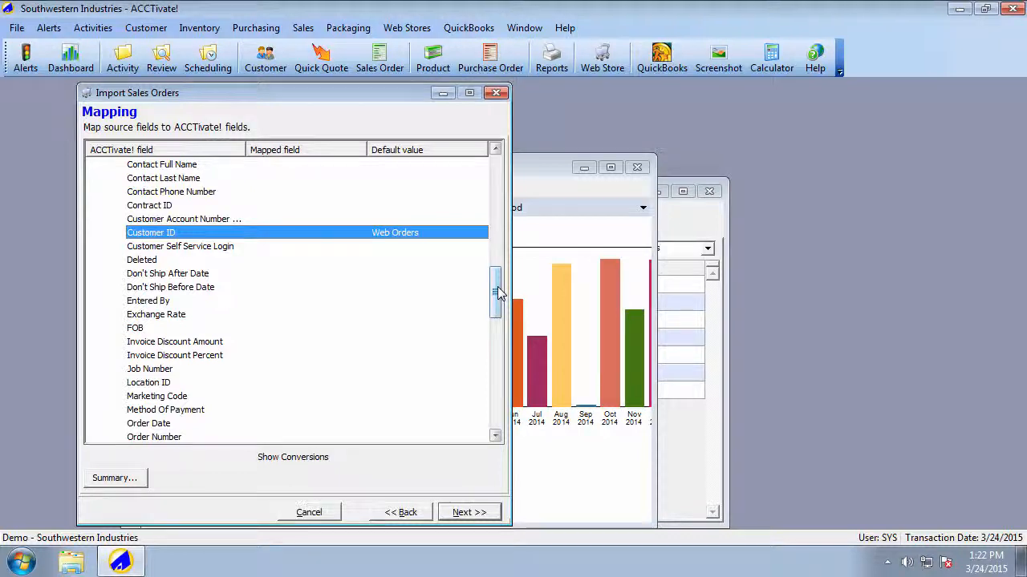
drag(498, 293, 500, 297)
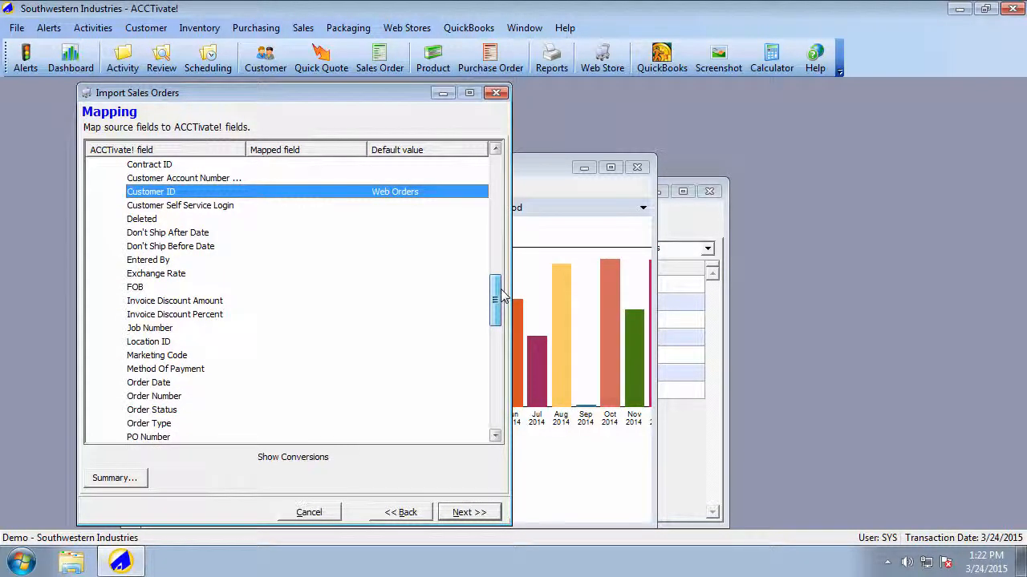
click(242, 412)
click(480, 411)
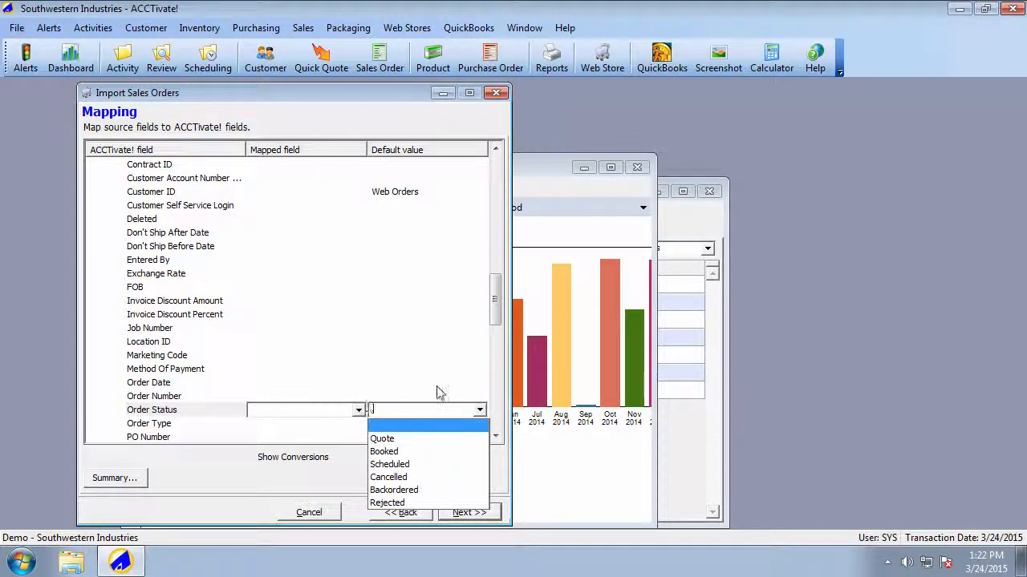
drag(494, 298, 495, 315)
click(287, 331)
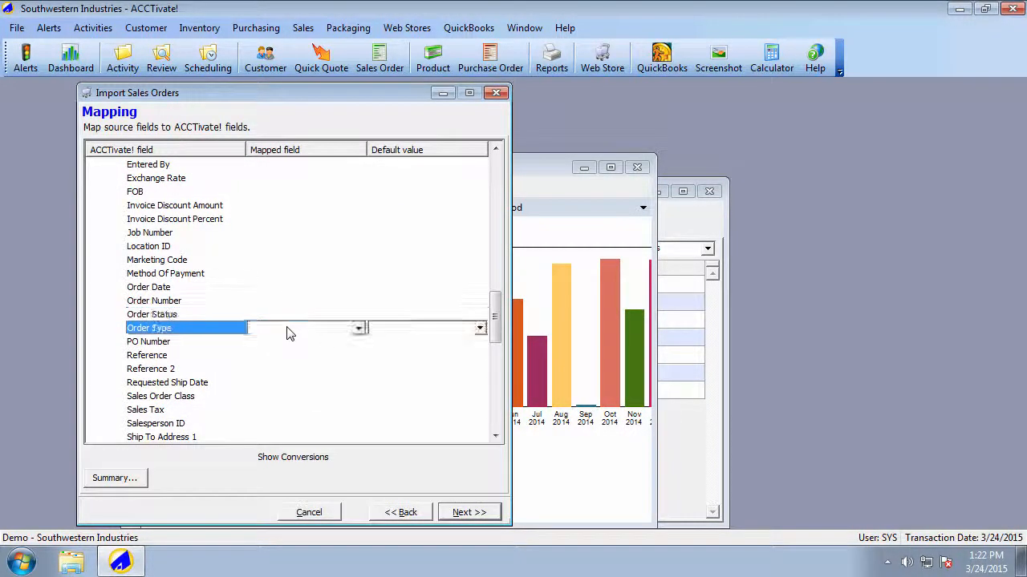
click(480, 329)
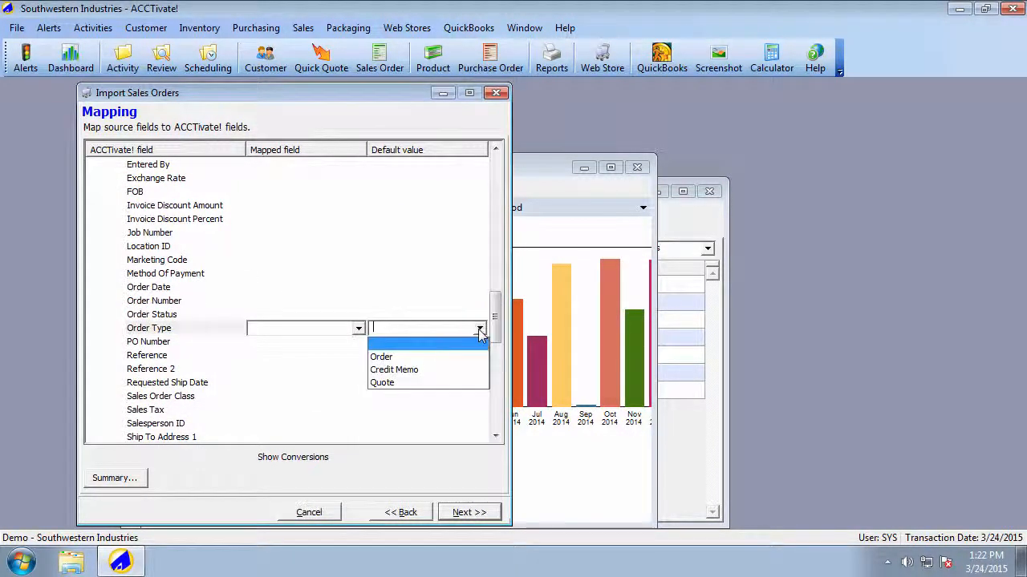
click(480, 329)
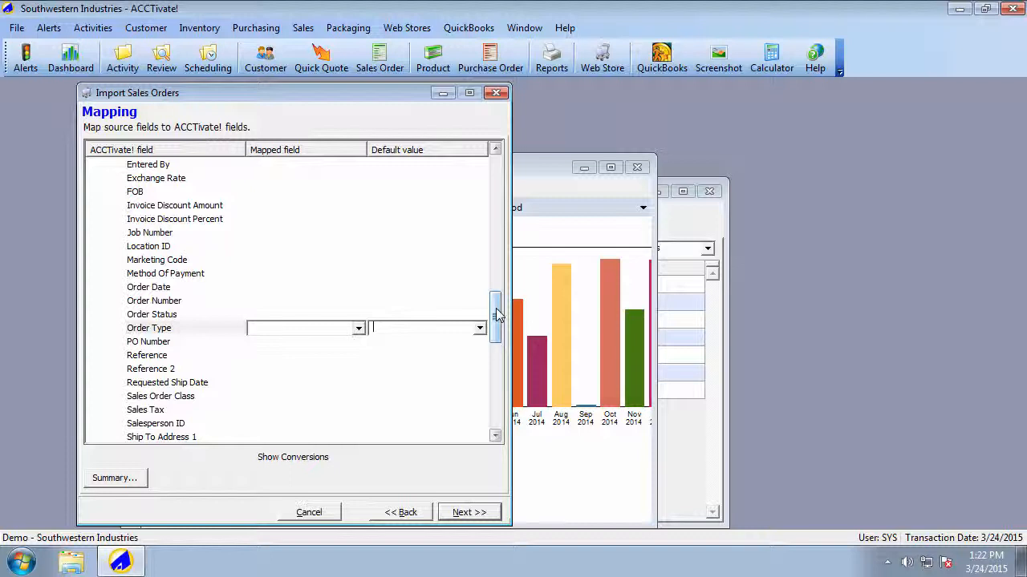
Map the Sales Tax field in Order Header to the Tax Total source field.
drag(497, 315, 498, 328)
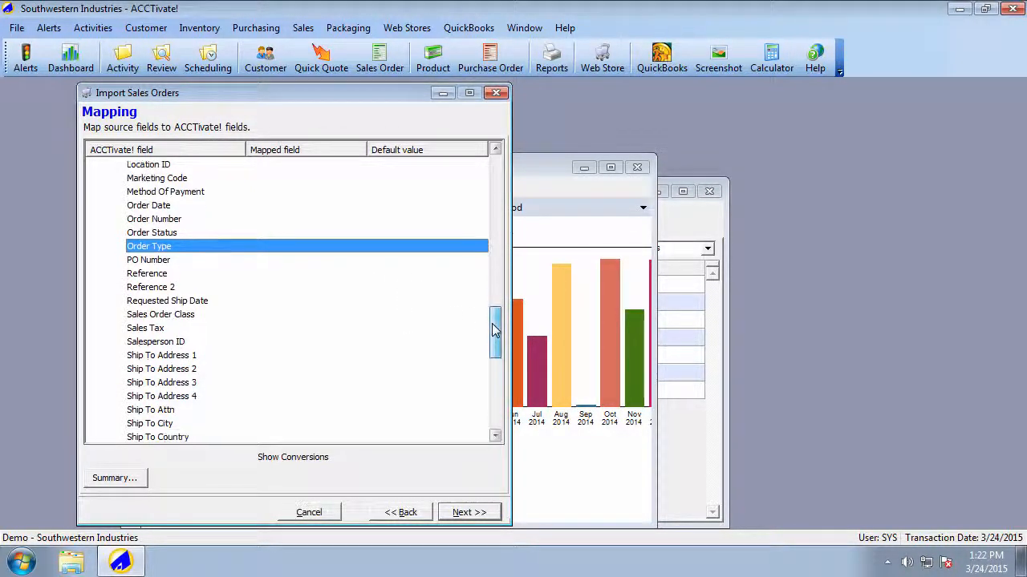
scroll(494, 330, down, 2)
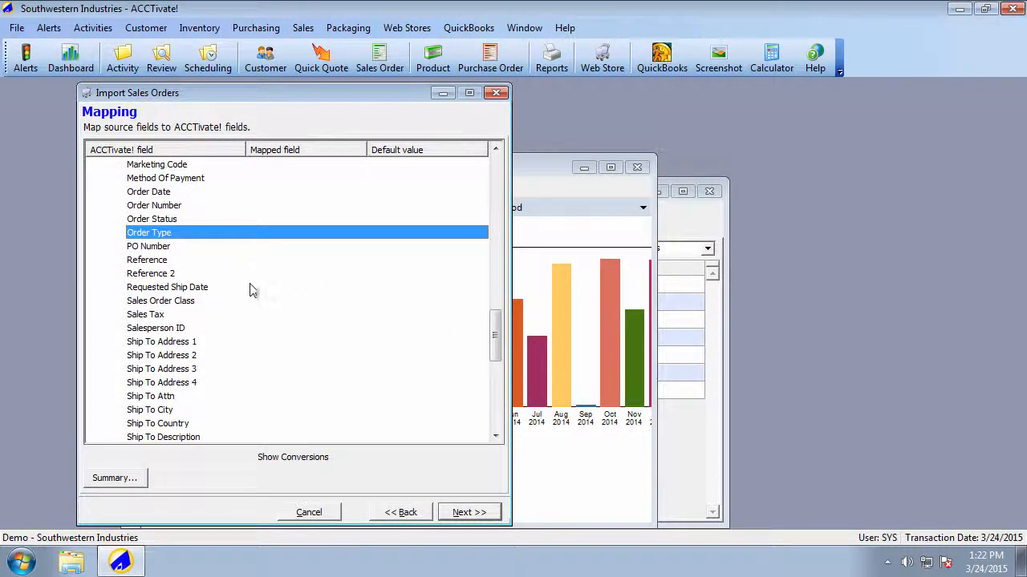
click(262, 304)
click(293, 316)
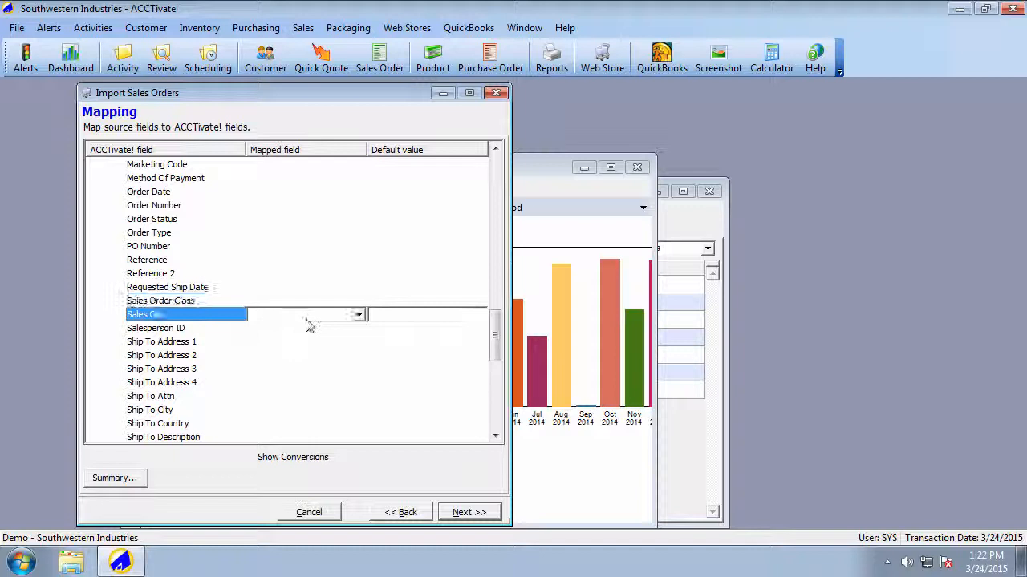
click(358, 316)
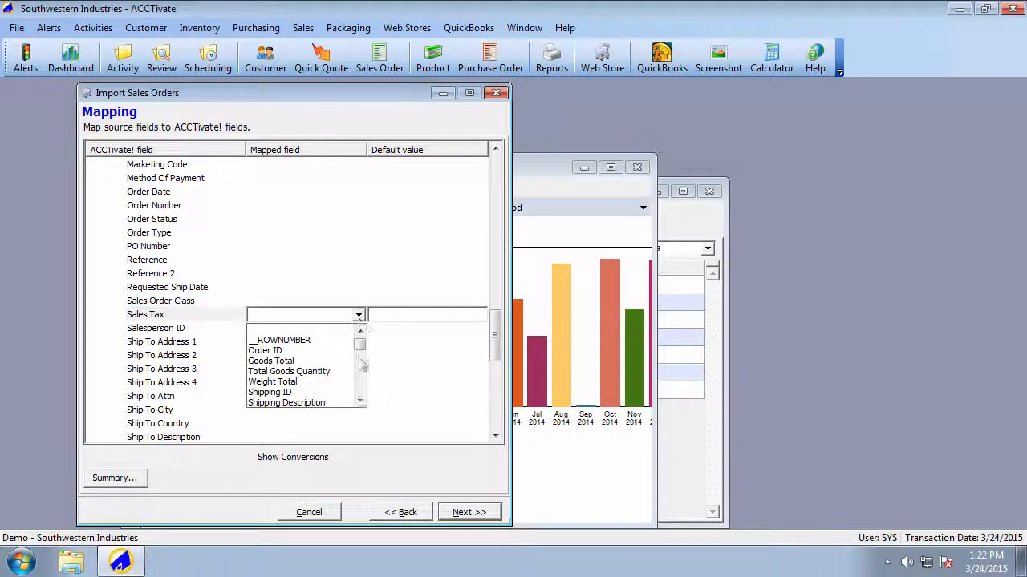
scroll(360, 395, down, 3)
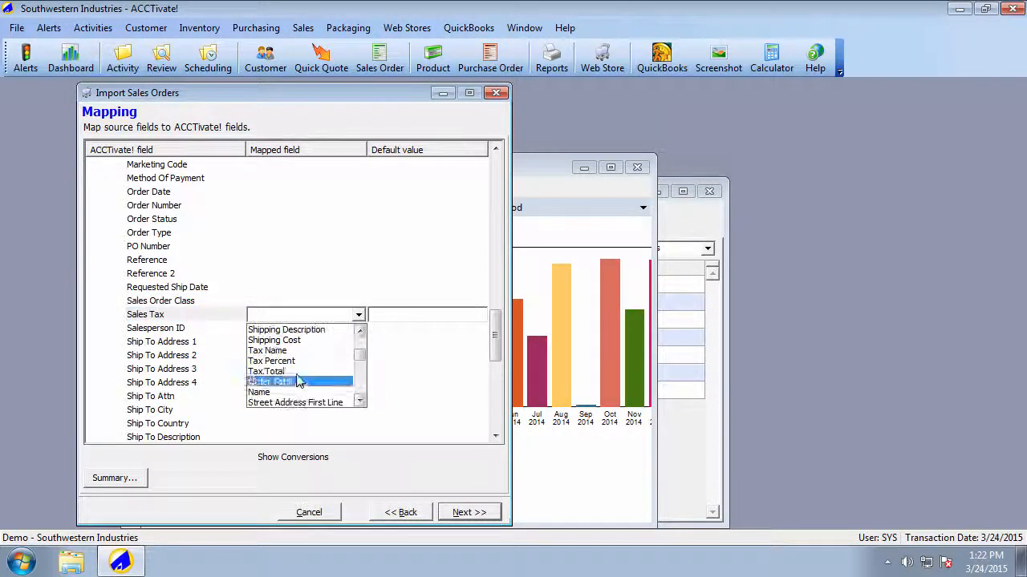
click(294, 371)
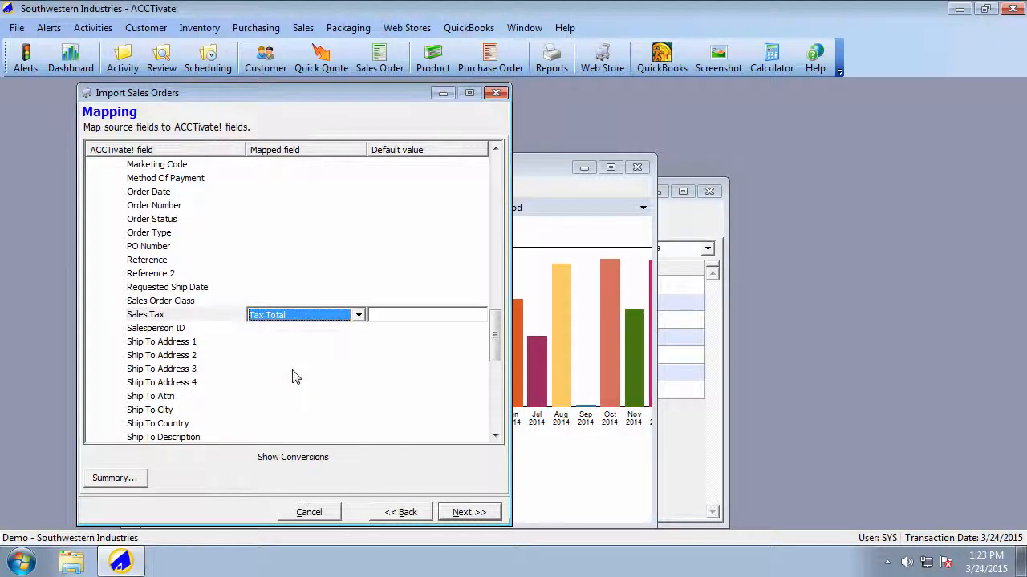
Map the Ship To Address 1 field in Order Header to the Name source field.
click(294, 332)
click(305, 342)
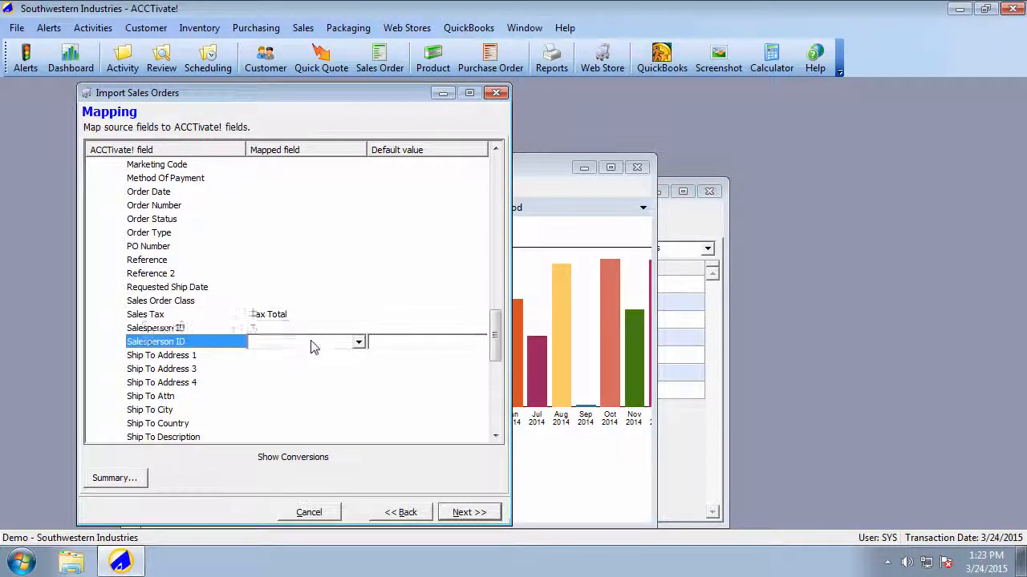
click(359, 343)
scroll(363, 410, down, 2)
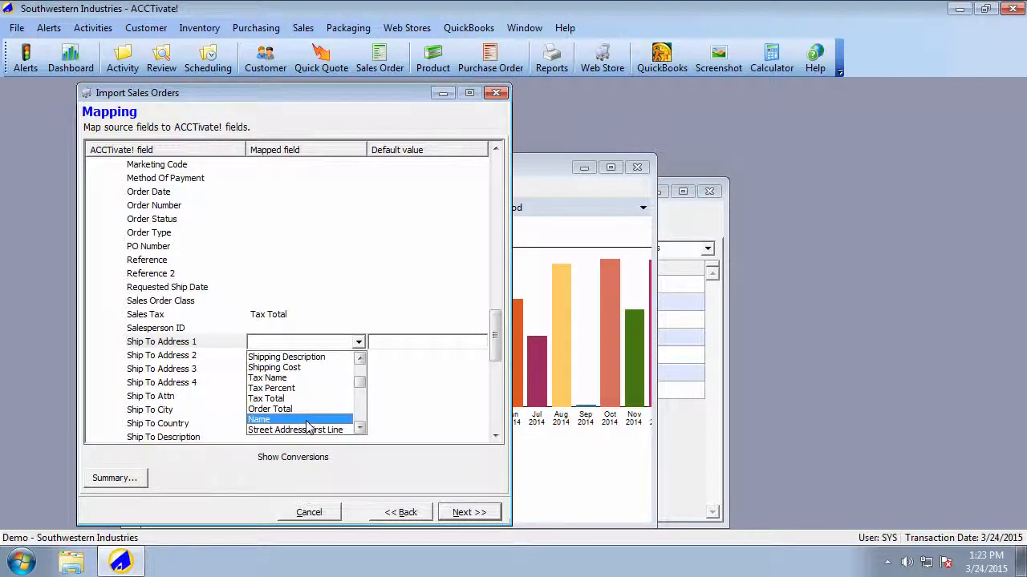
click(306, 421)
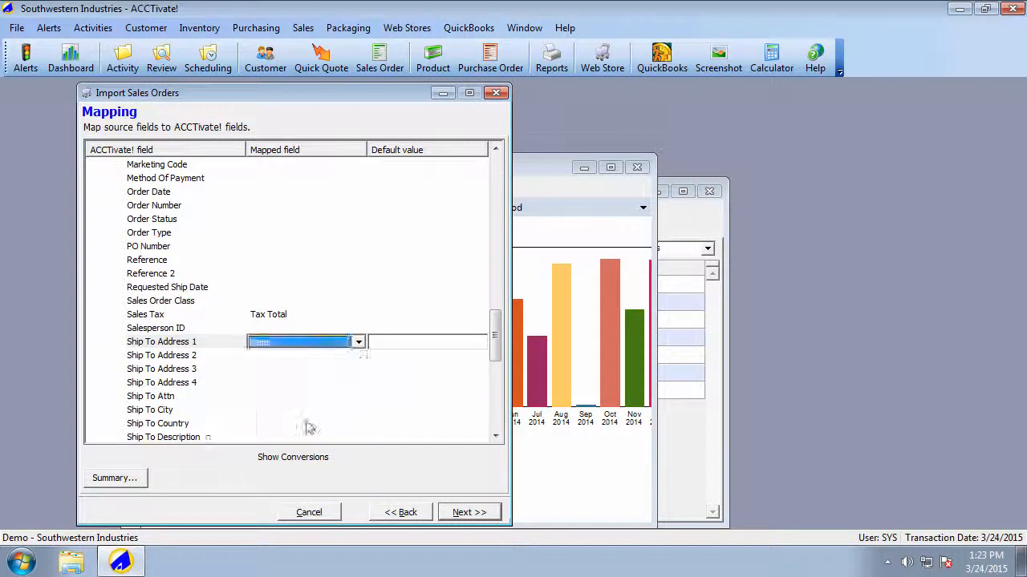
Map Ship To Address 2 to Street Address First Line and Ship To Address 3 to Street Address Second Line.
click(293, 359)
click(359, 356)
scroll(363, 417, down, 3)
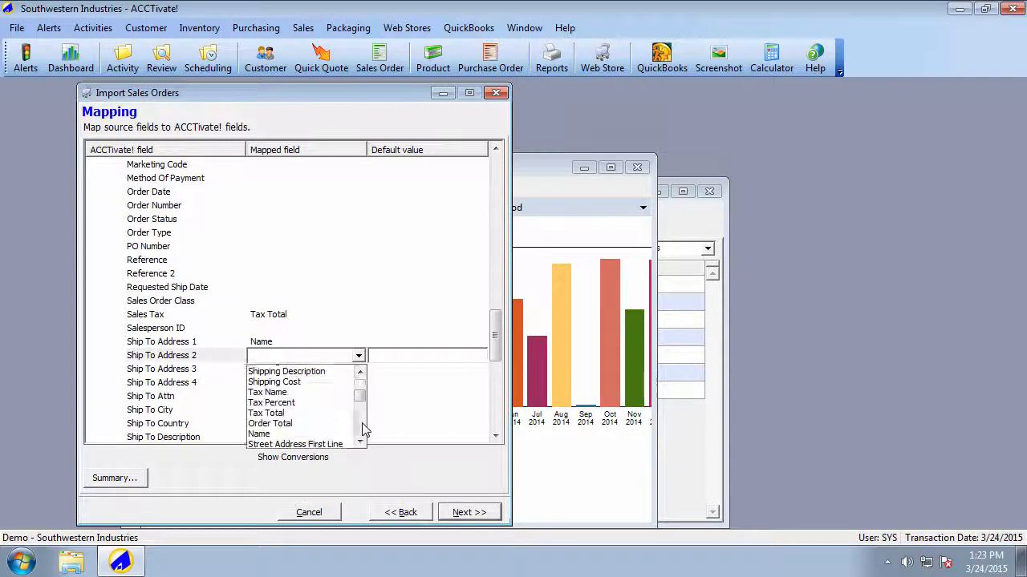
click(321, 445)
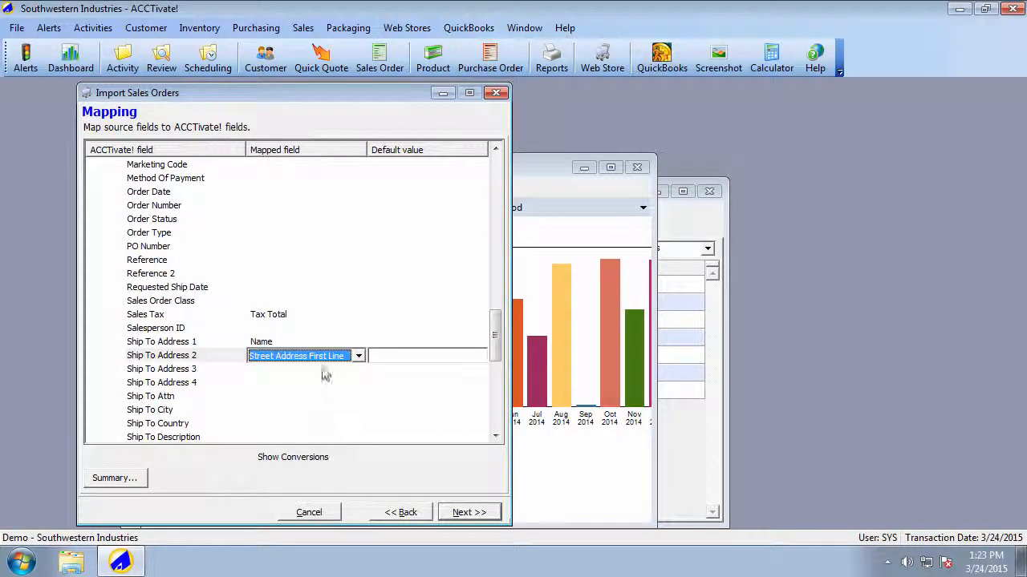
click(325, 371)
click(358, 369)
scroll(360, 417, down, 4)
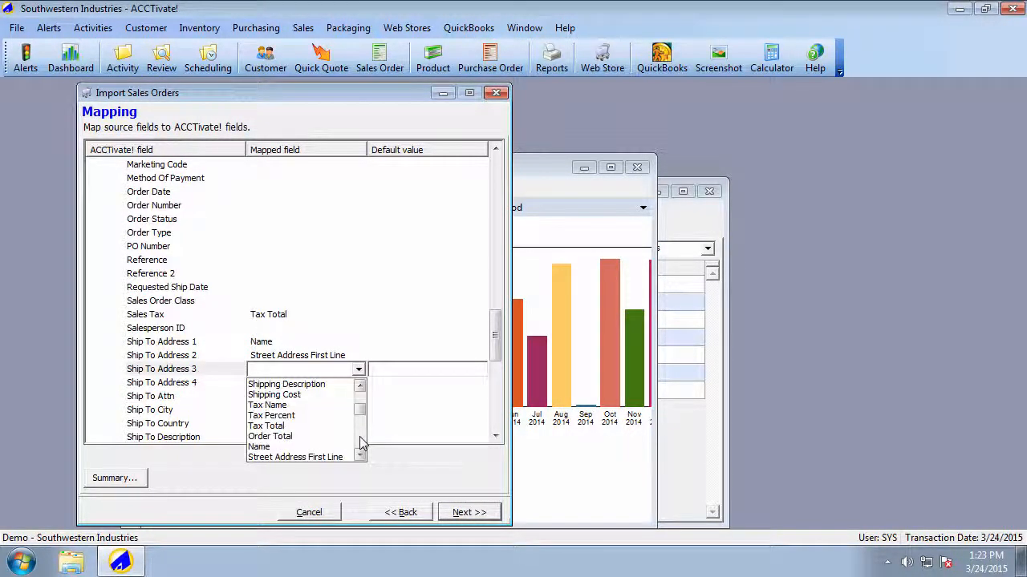
scroll(360, 433, down, 3)
click(321, 386)
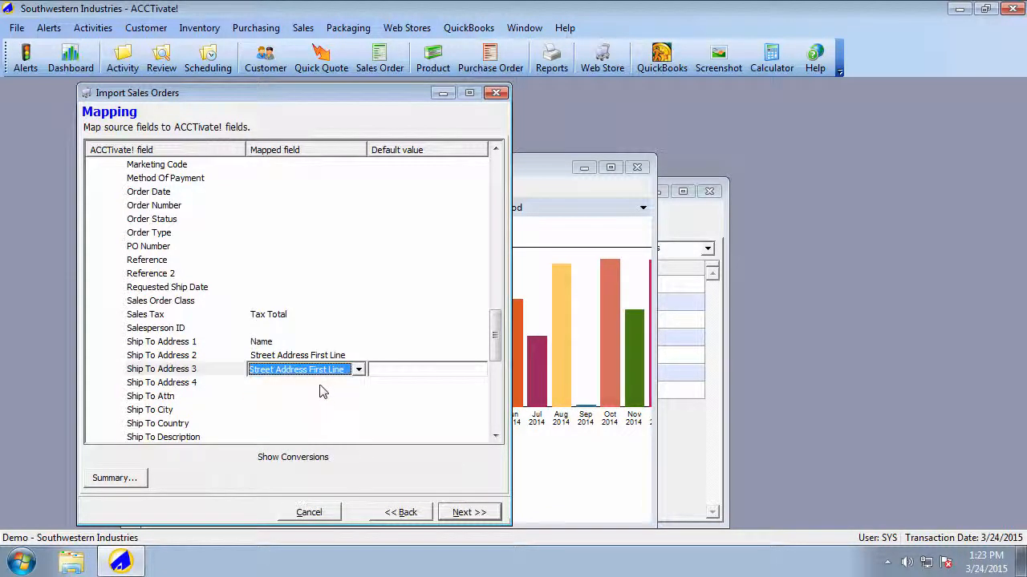
scroll(319, 392, down, 1)
Map the Ship To City field in Order Header to the City source field.
click(305, 410)
click(358, 410)
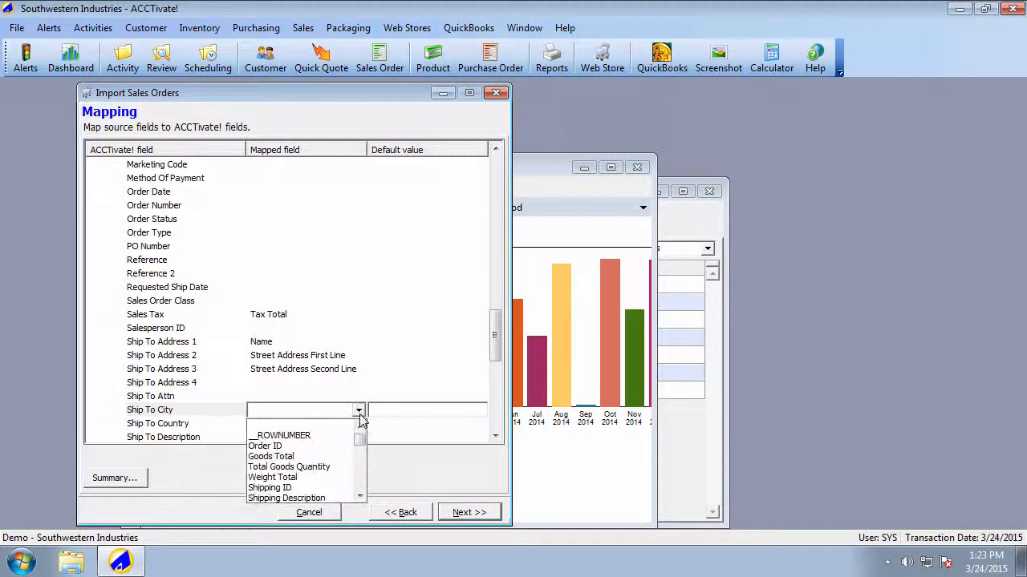
scroll(361, 473, down, 4)
scroll(361, 473, down, 3)
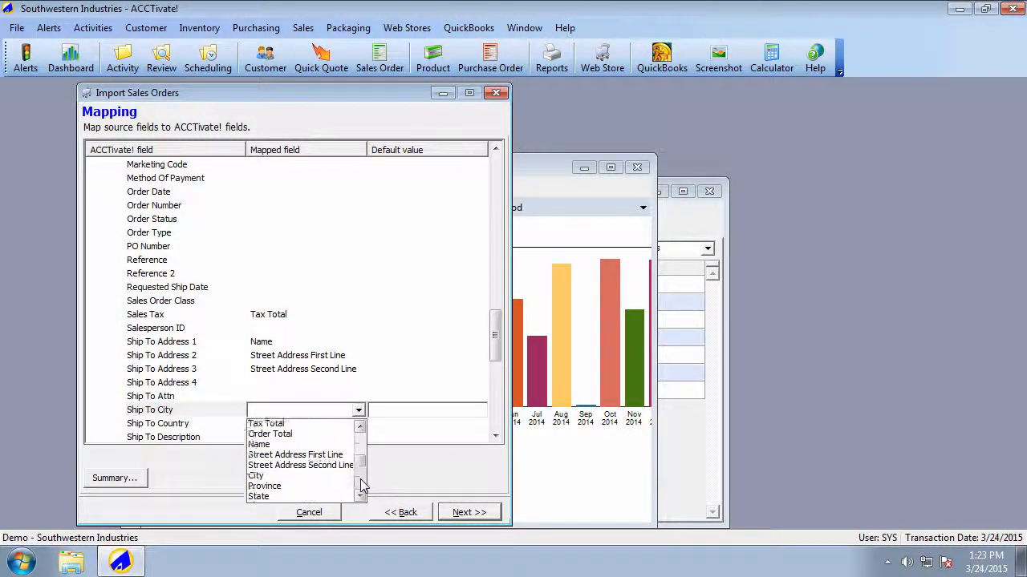
click(300, 453)
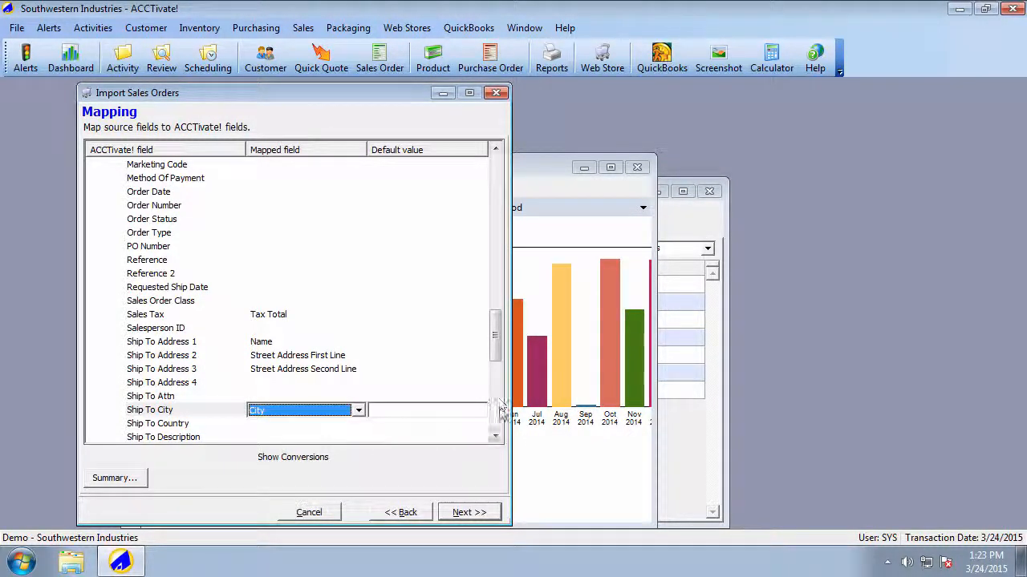
Map Ship To State to the State source field and Ship To Zip to the Zip source field.
click(497, 437)
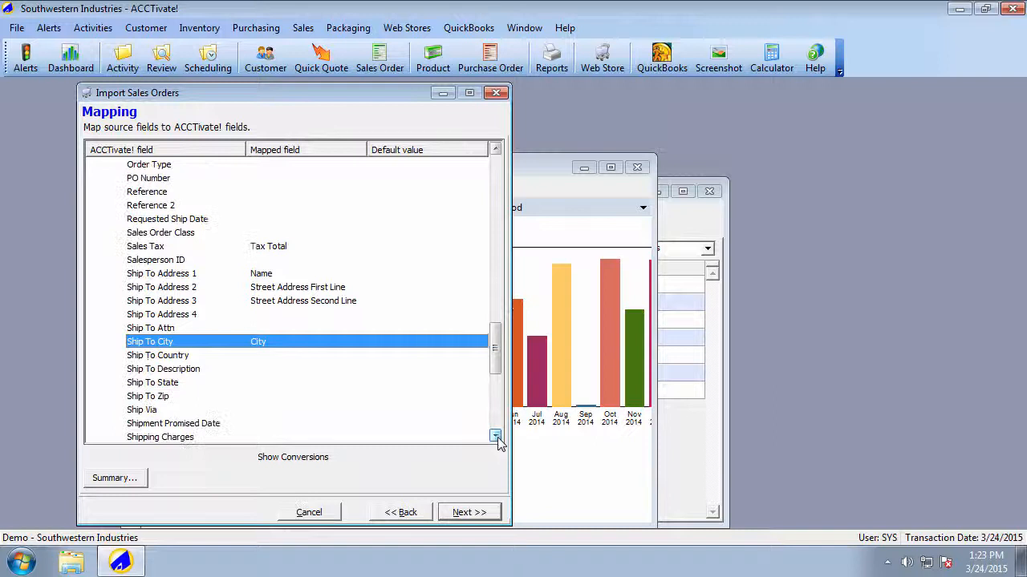
click(286, 383)
click(359, 382)
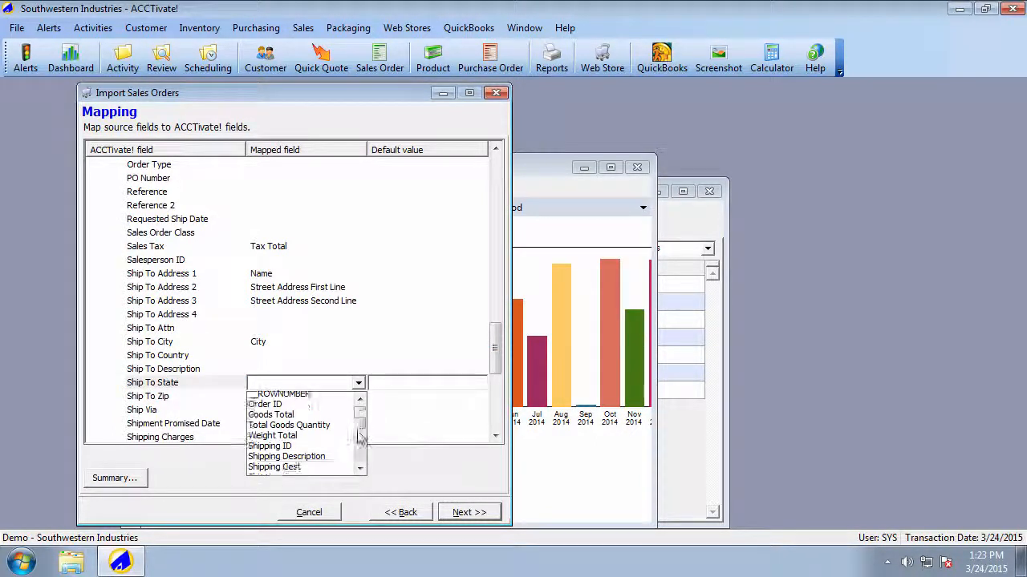
scroll(361, 417, down, 4)
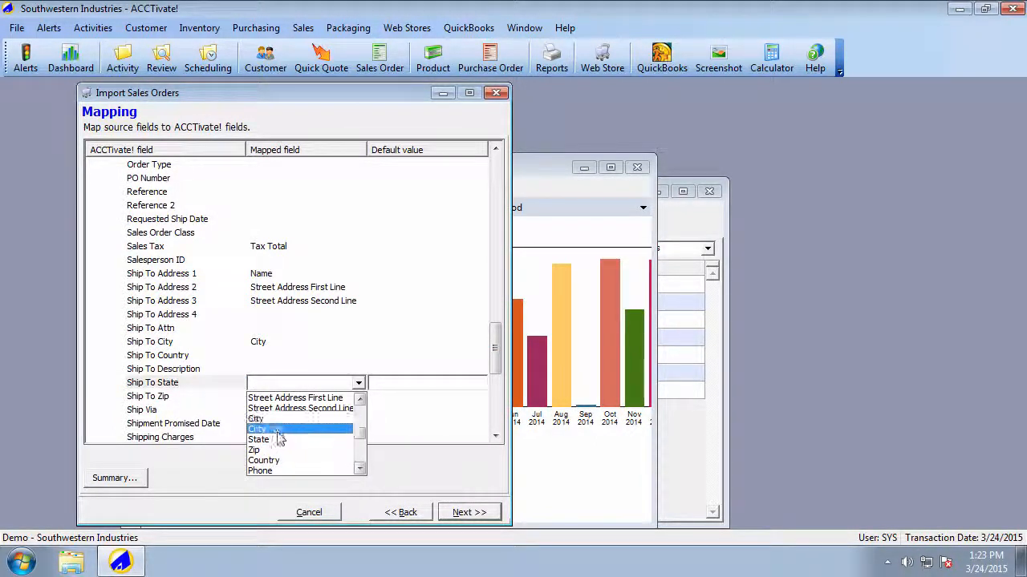
click(276, 440)
click(273, 401)
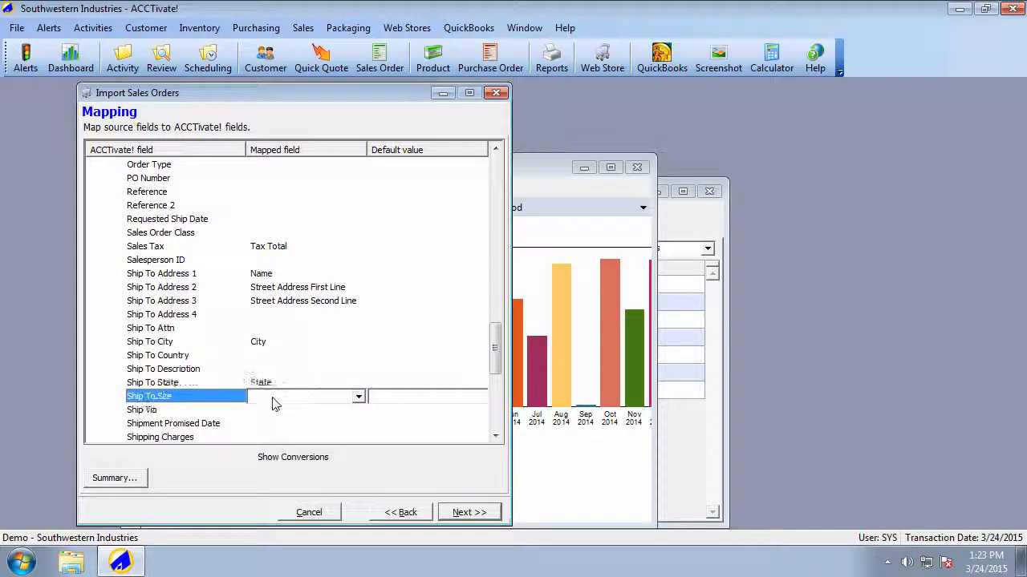
click(358, 398)
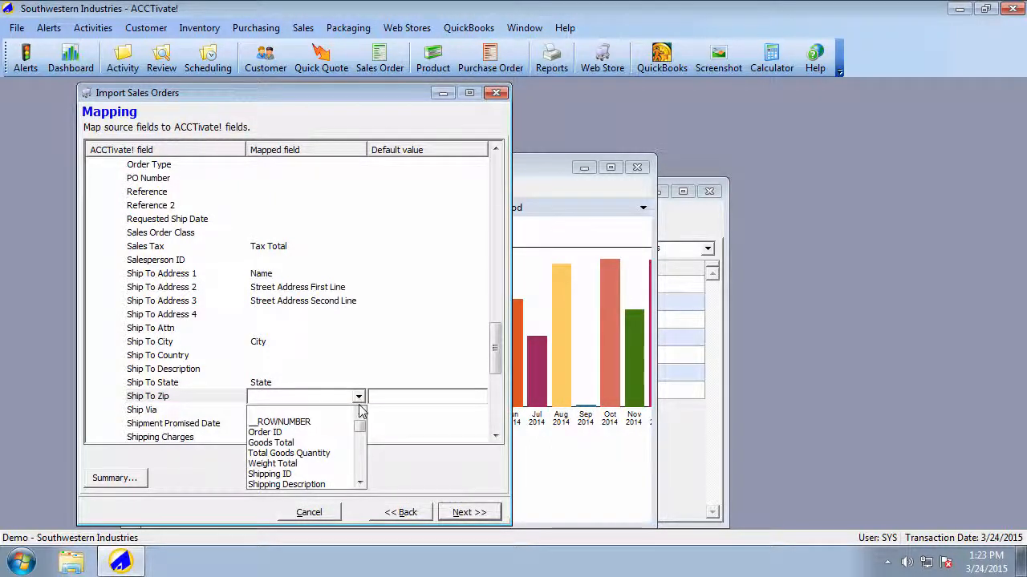
key(z)
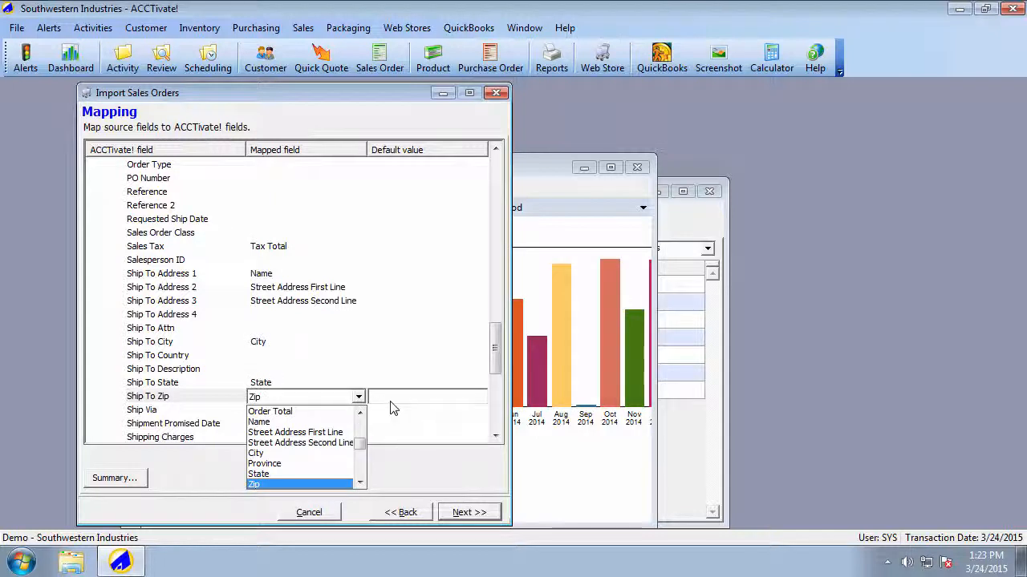
click(495, 354)
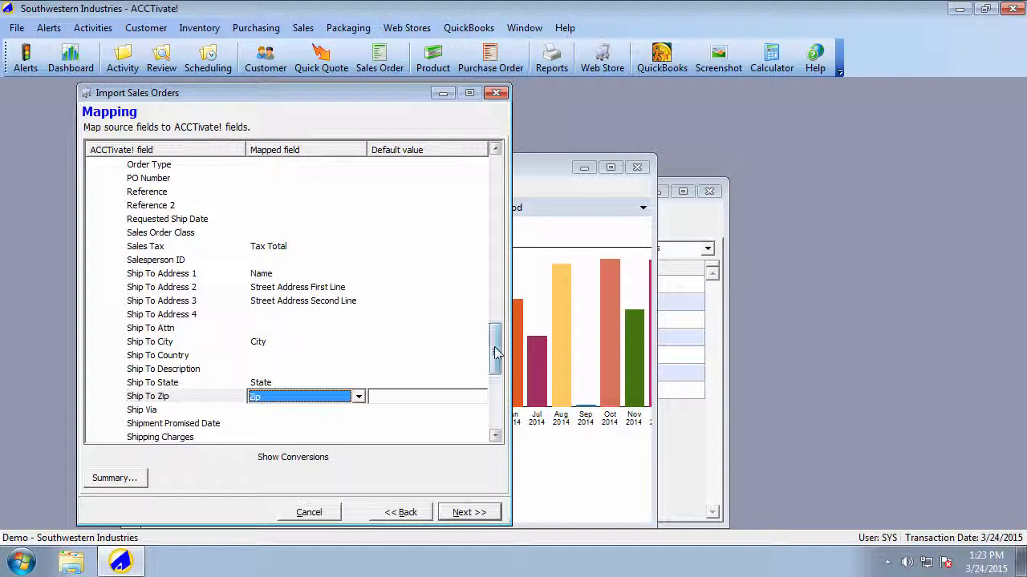
Map Ship Via to the Shipping Description source field and Shipping Charges to Shipping Cost.
scroll(496, 351, down, 1)
click(275, 374)
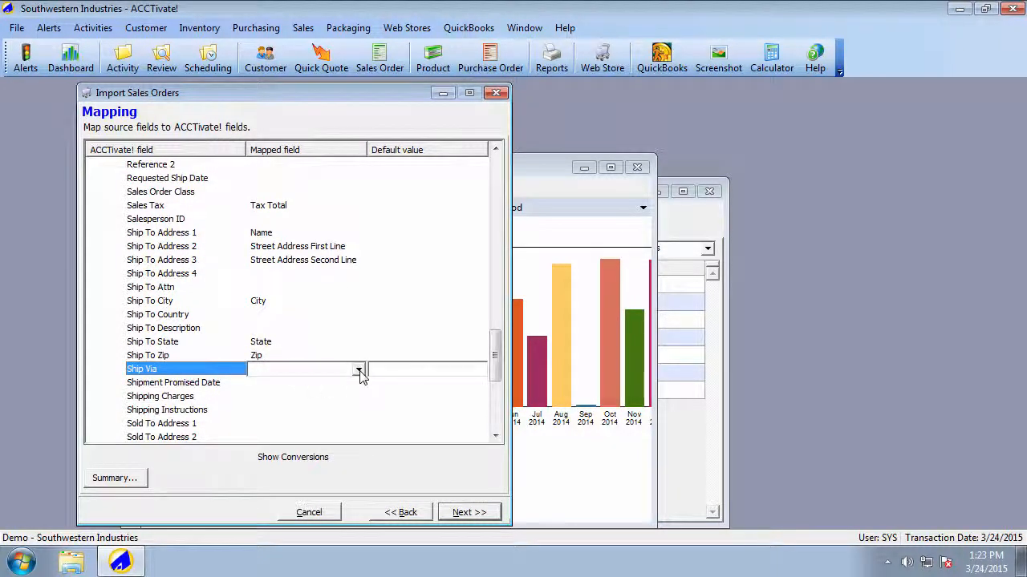
click(360, 376)
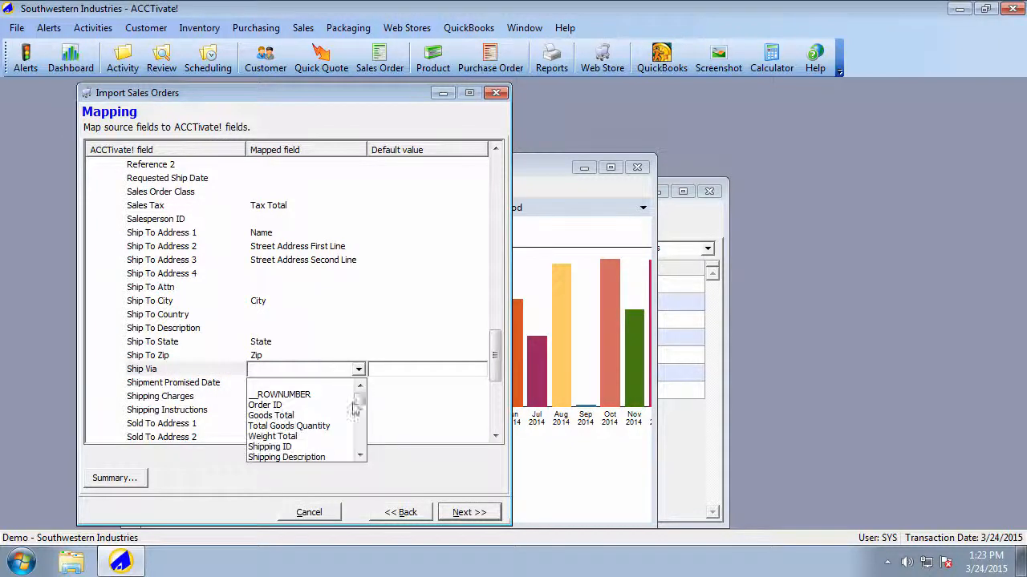
click(312, 459)
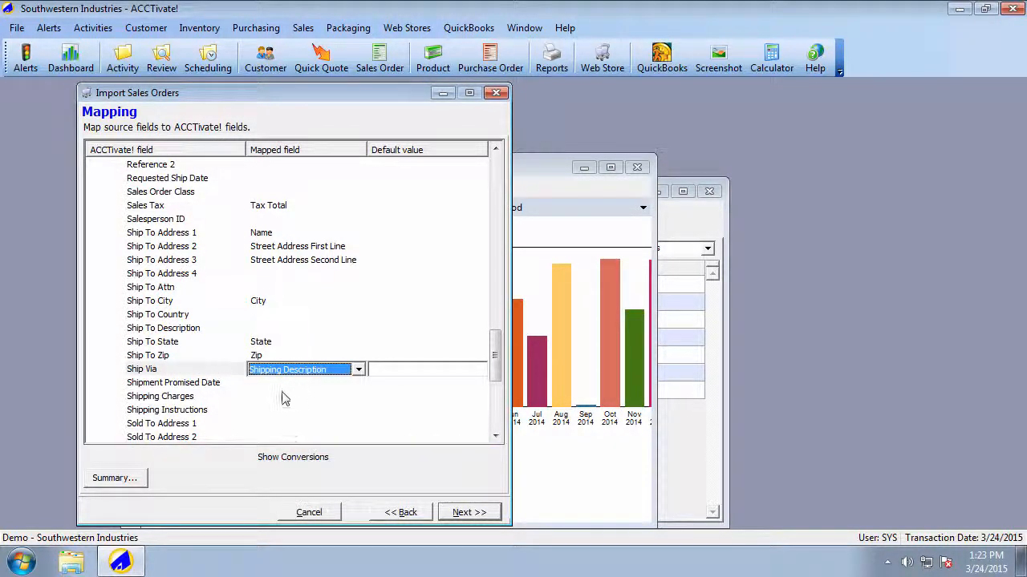
click(284, 398)
click(358, 397)
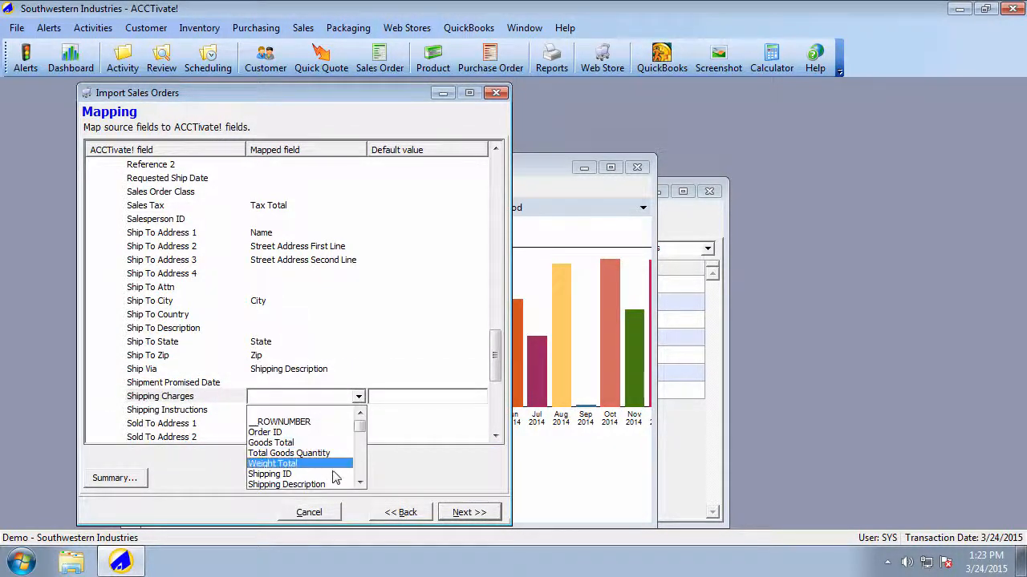
click(362, 484)
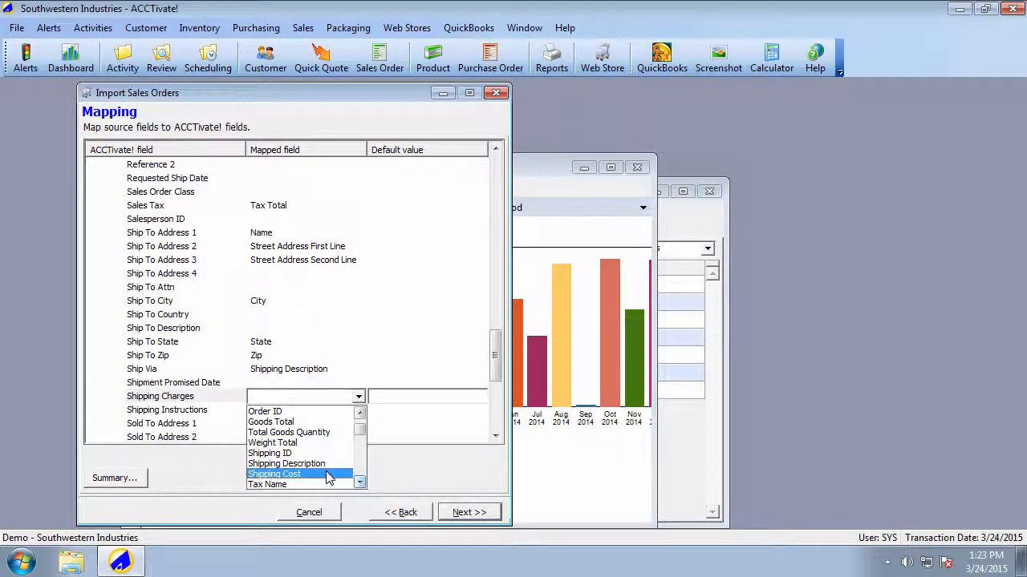
click(327, 474)
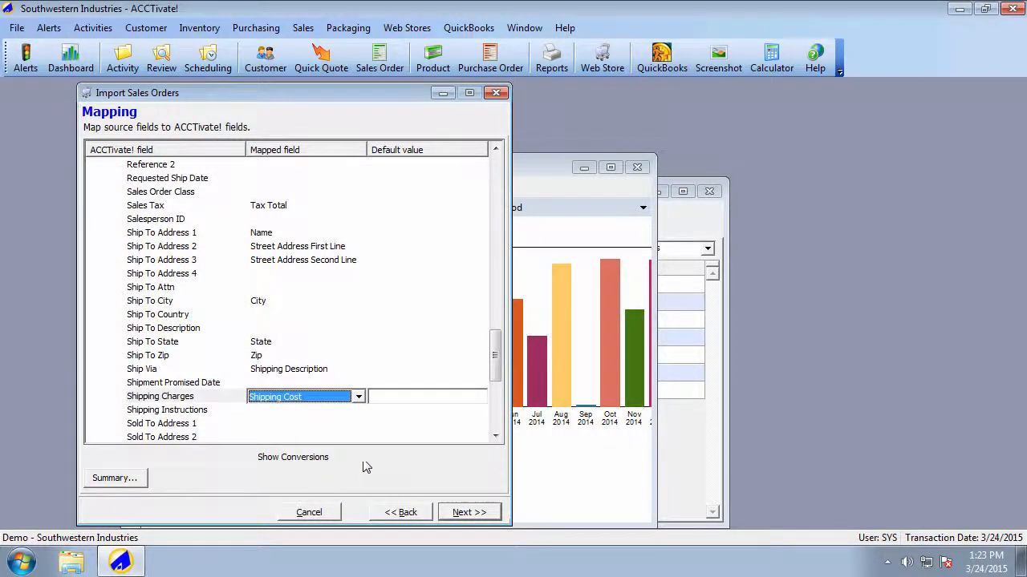
Map the Sold To Address 1 field in Order Header to the Name source field.
drag(494, 357, 494, 374)
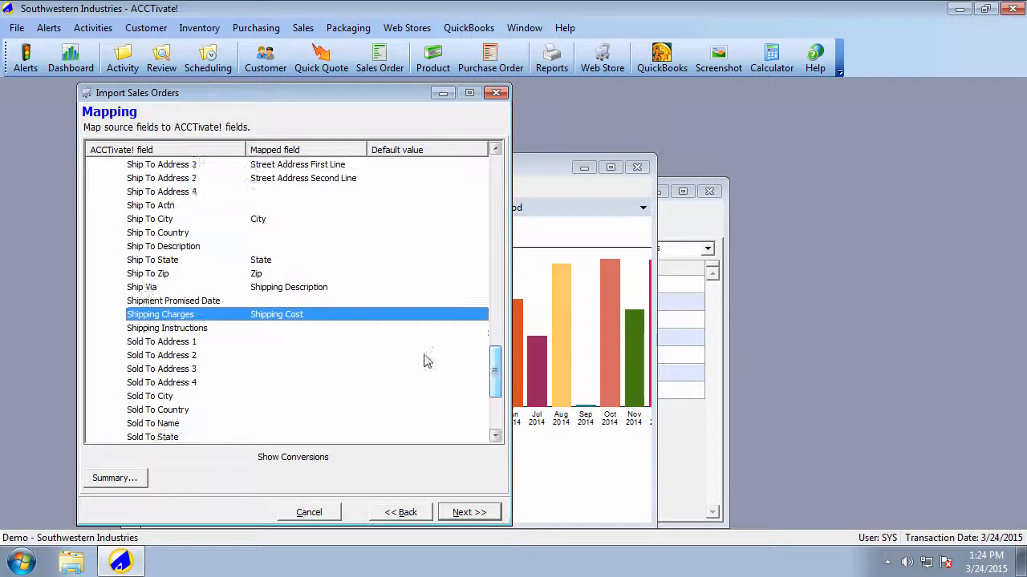
click(235, 343)
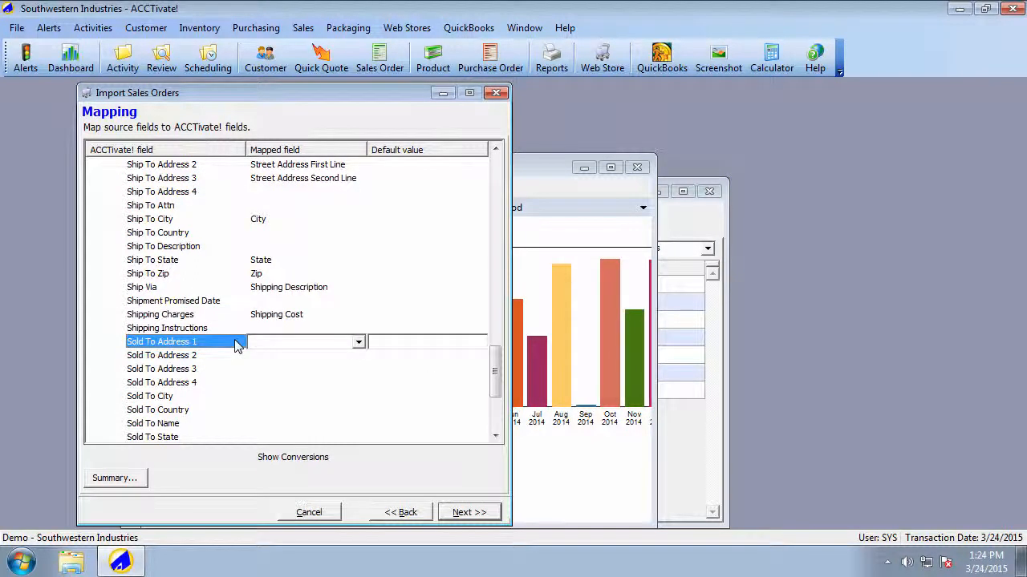
click(358, 344)
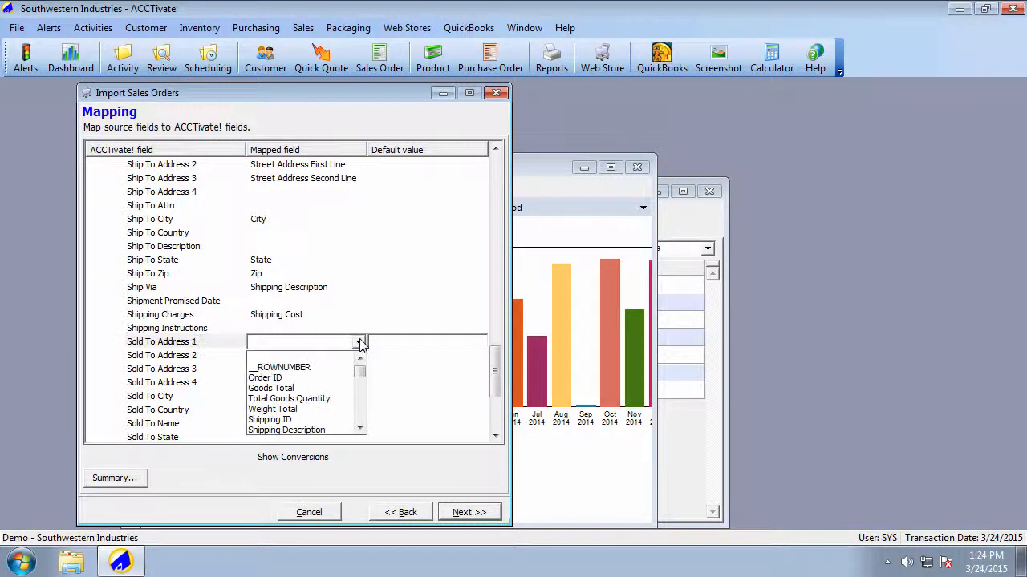
click(363, 409)
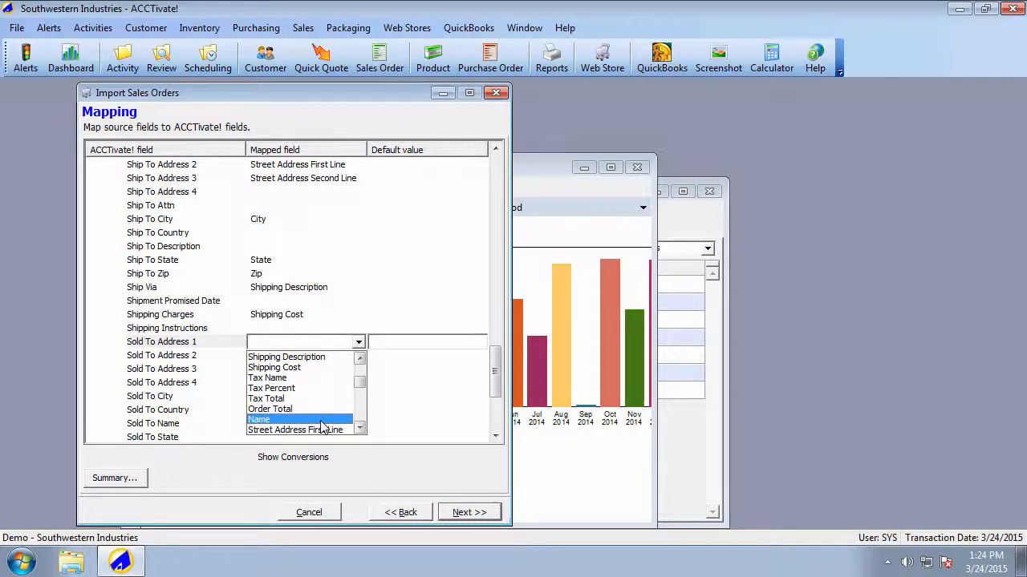
click(319, 419)
Map the Sold To Address 2 field in Order Header to the Street Address First Line source field.
click(319, 359)
click(359, 355)
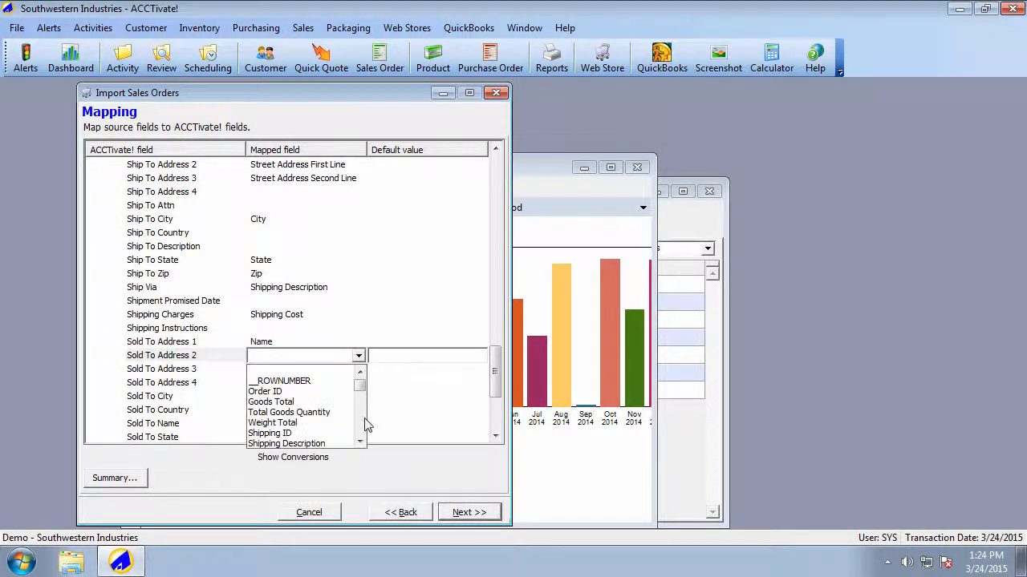
click(365, 427)
click(365, 431)
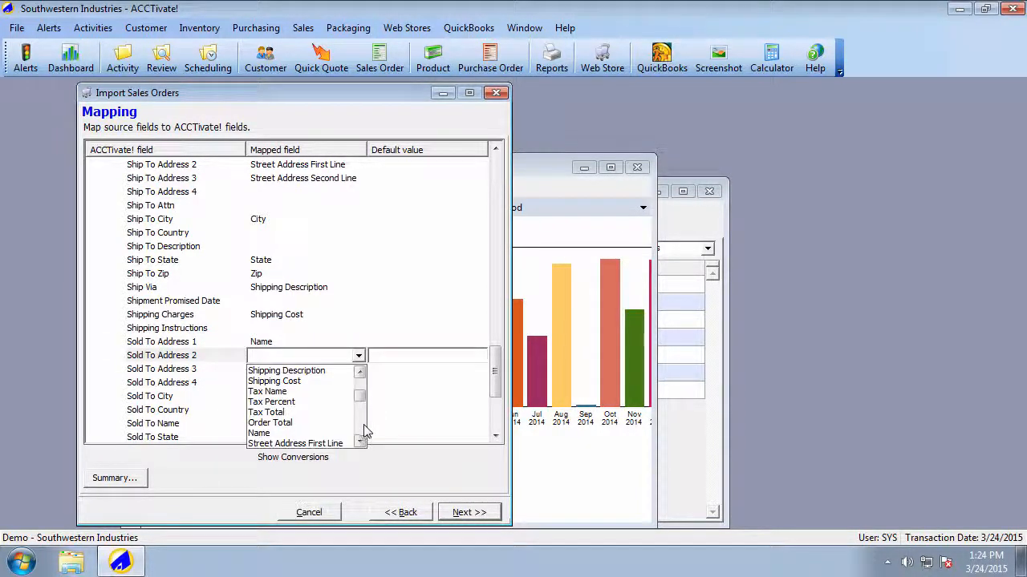
click(313, 443)
Map the Sold To Address 3 field to the Street Address Second Line source field.
click(290, 371)
click(358, 370)
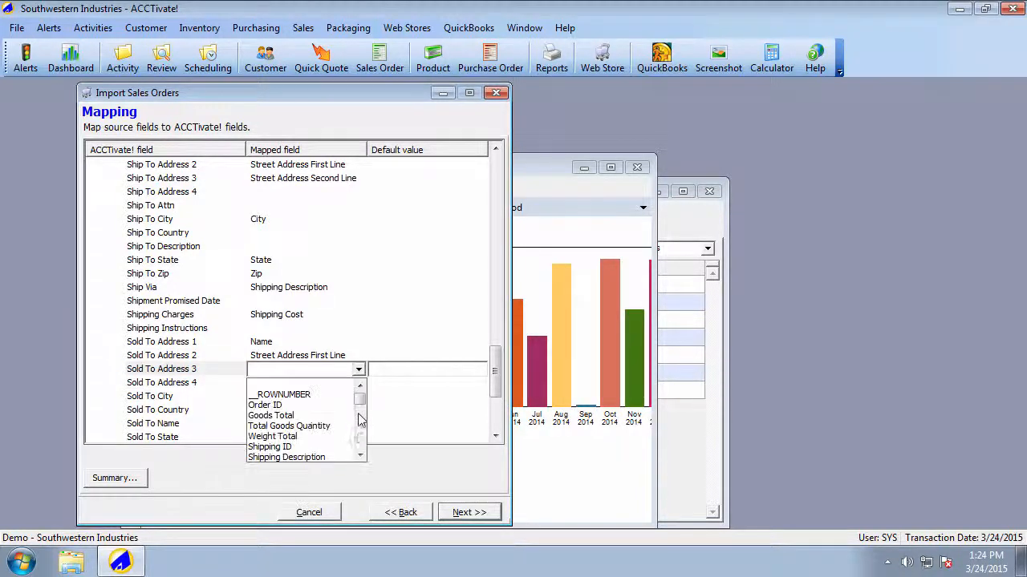
scroll(363, 443, down, 4)
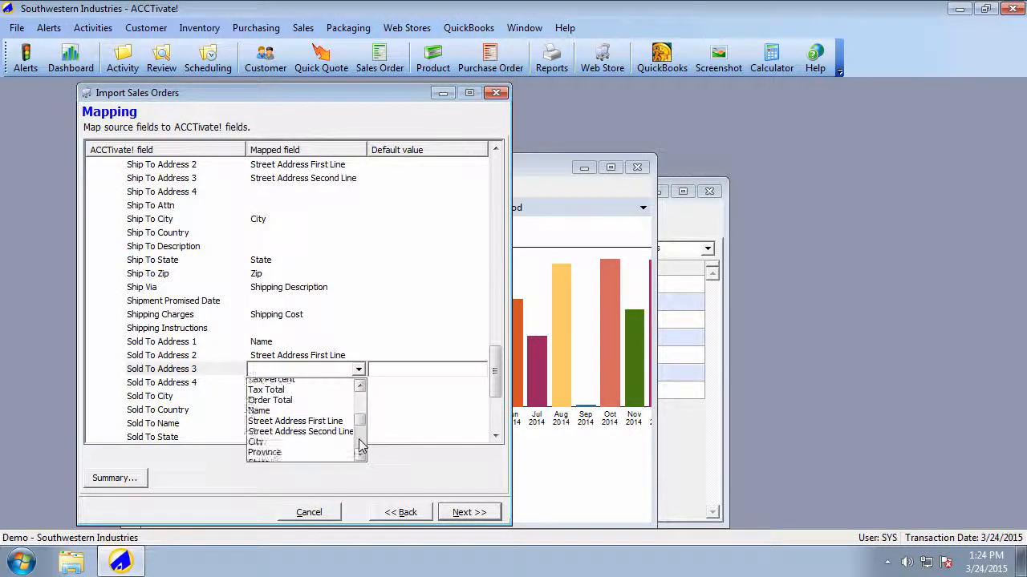
click(305, 395)
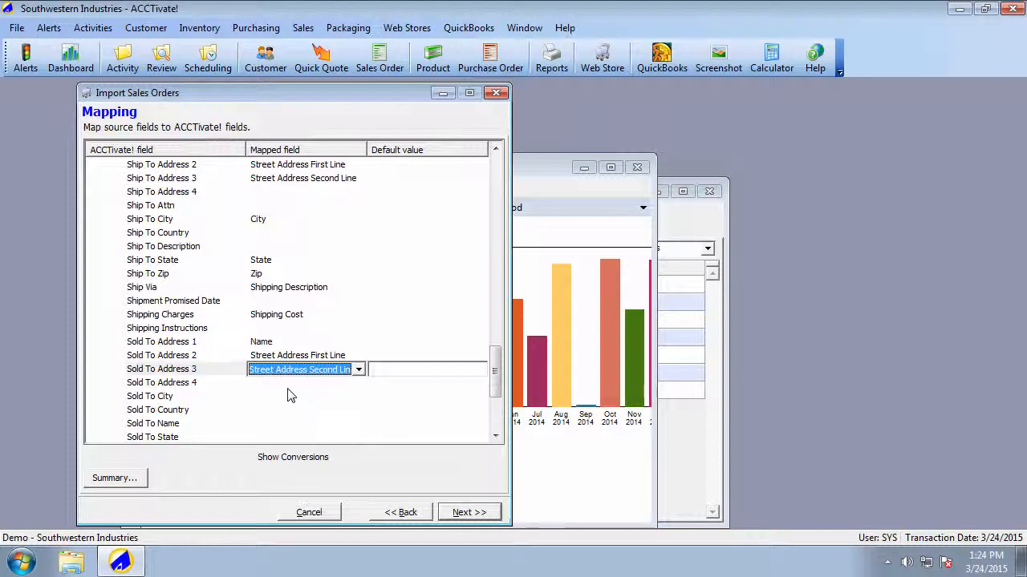
Map the Sold To City field in Order Header to the City source field.
click(288, 387)
click(356, 397)
click(357, 397)
scroll(364, 457, down, 2)
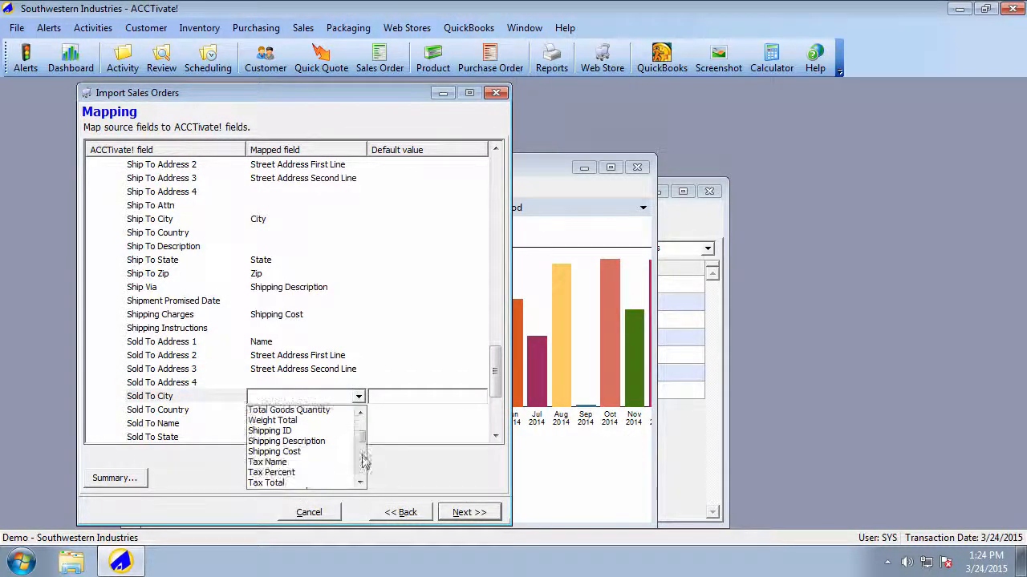
scroll(365, 471, down, 2)
click(270, 432)
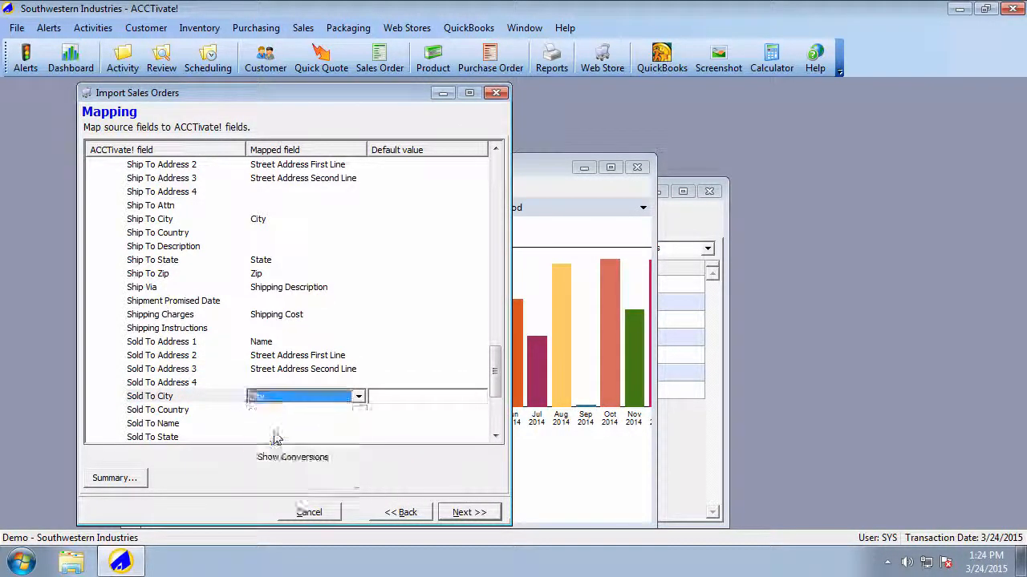
Map Sold To State to the State source field and Sold To Zip to the Zip source field.
click(281, 437)
click(359, 437)
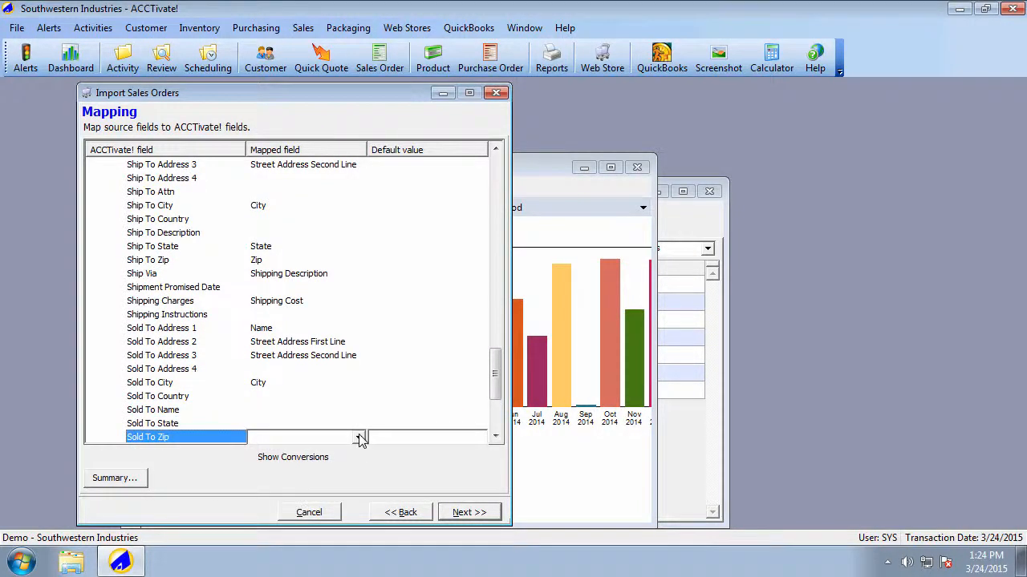
click(350, 423)
click(358, 424)
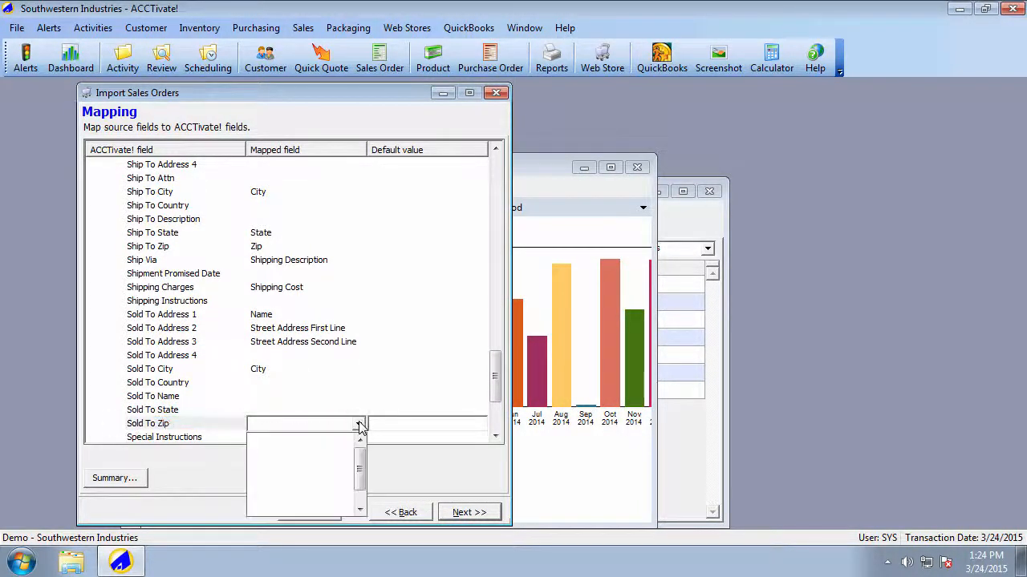
click(329, 417)
click(355, 410)
click(359, 410)
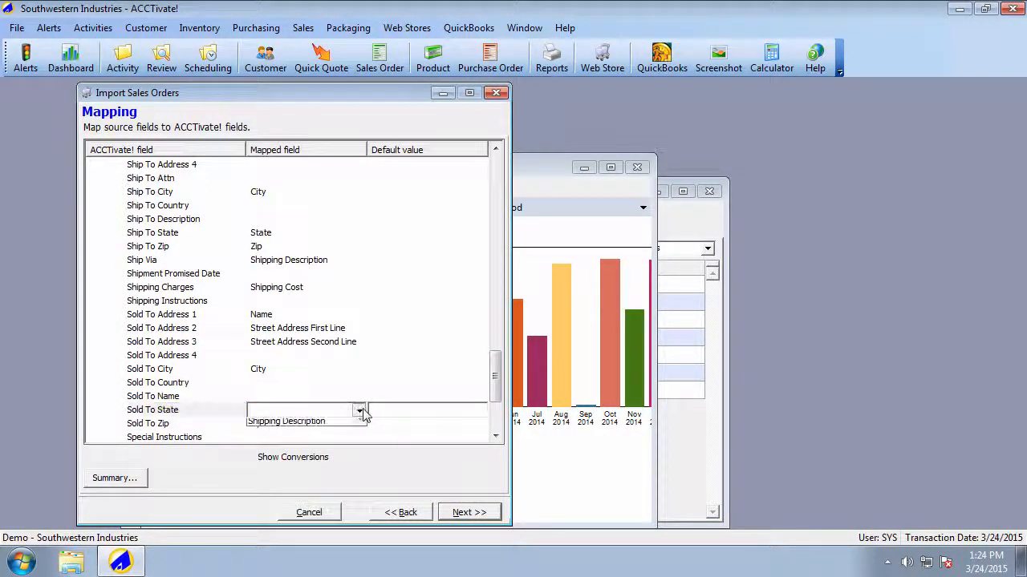
click(360, 479)
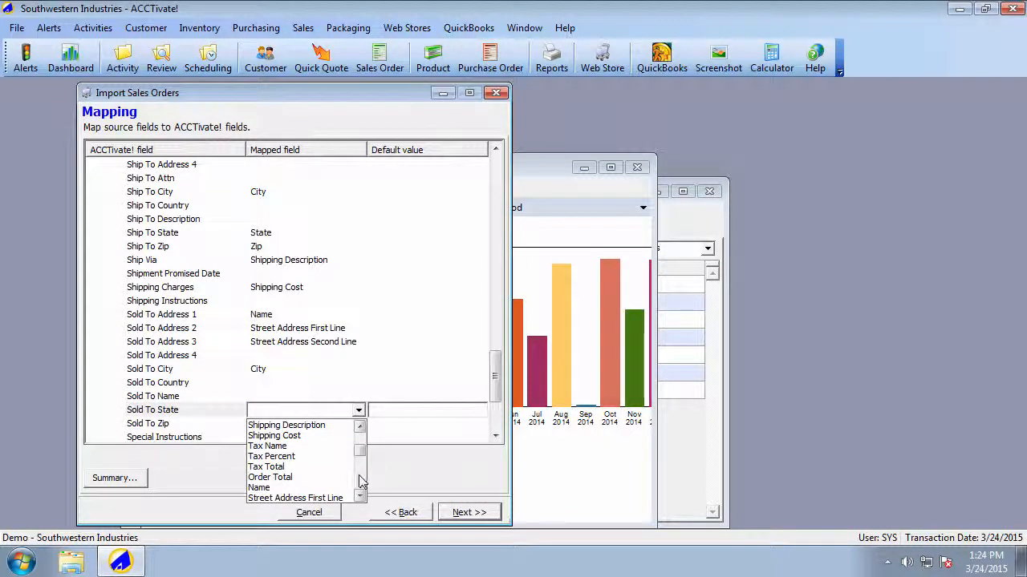
click(359, 482)
click(359, 479)
click(277, 468)
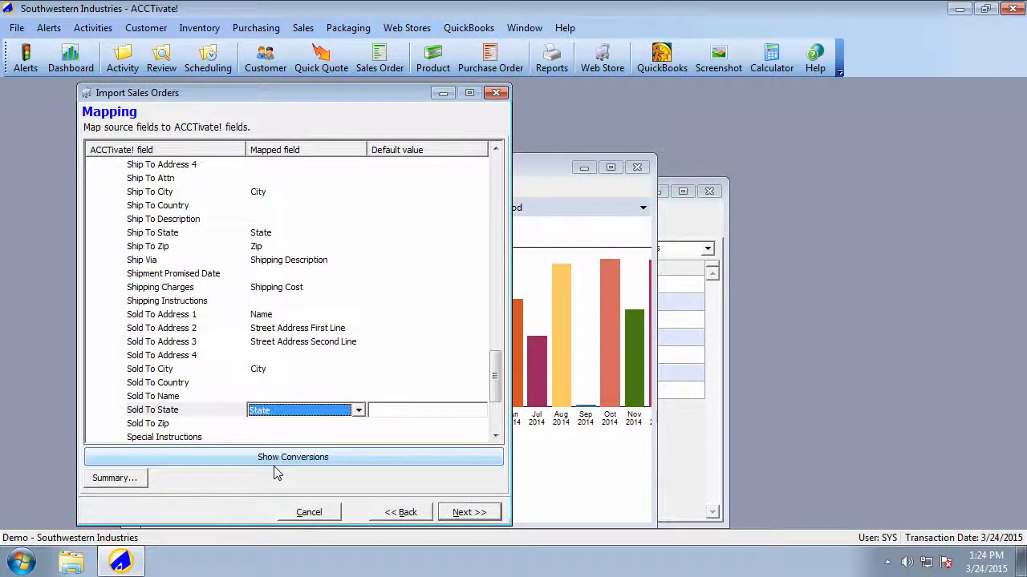
Map the Tax Category ID field in Order Header to the Tax Name source field.
drag(495, 385, 495, 425)
click(246, 328)
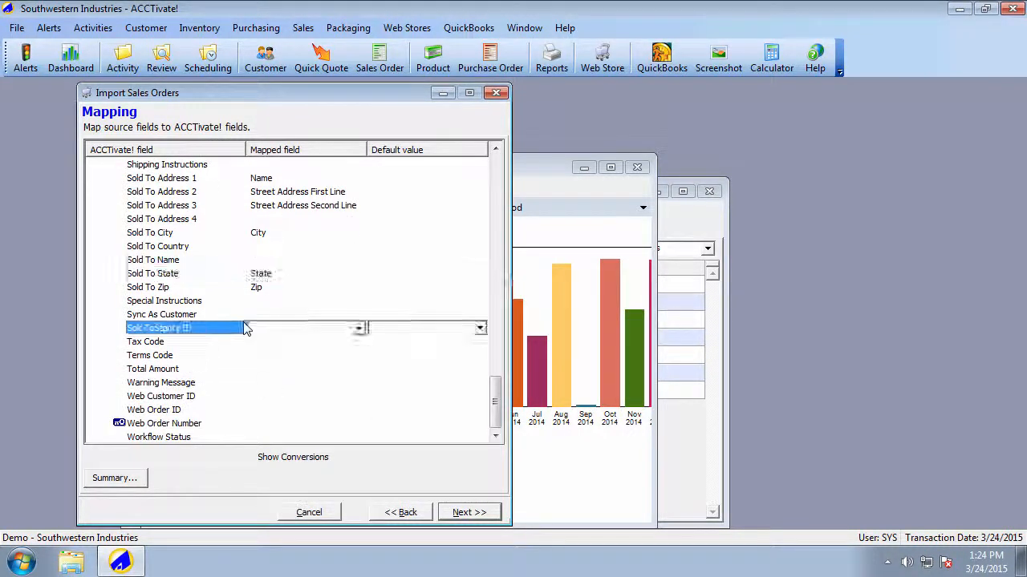
click(358, 328)
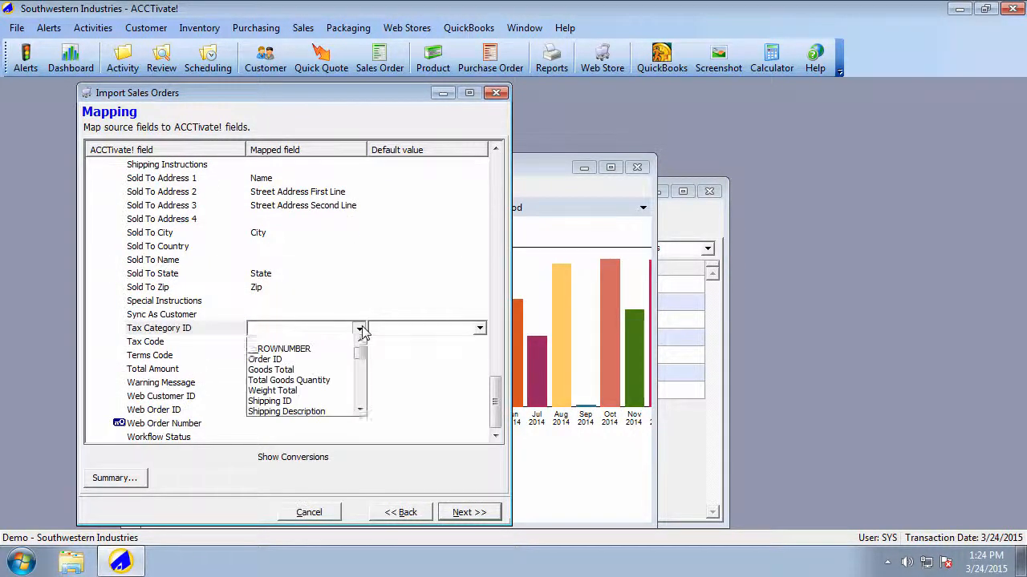
click(361, 397)
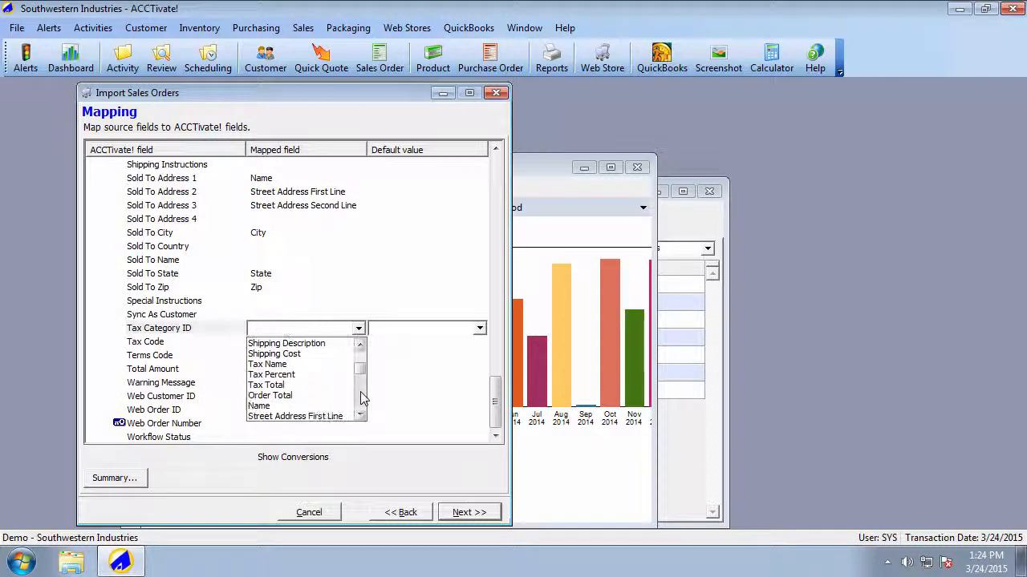
click(317, 365)
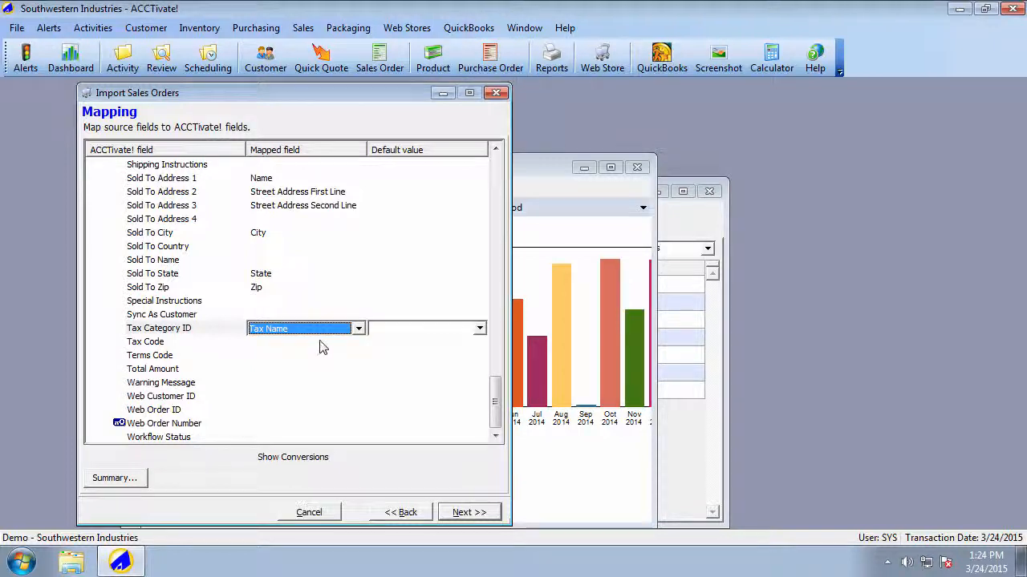
Map the Tax Code field in Order Header to the Tax Name source field.
click(320, 347)
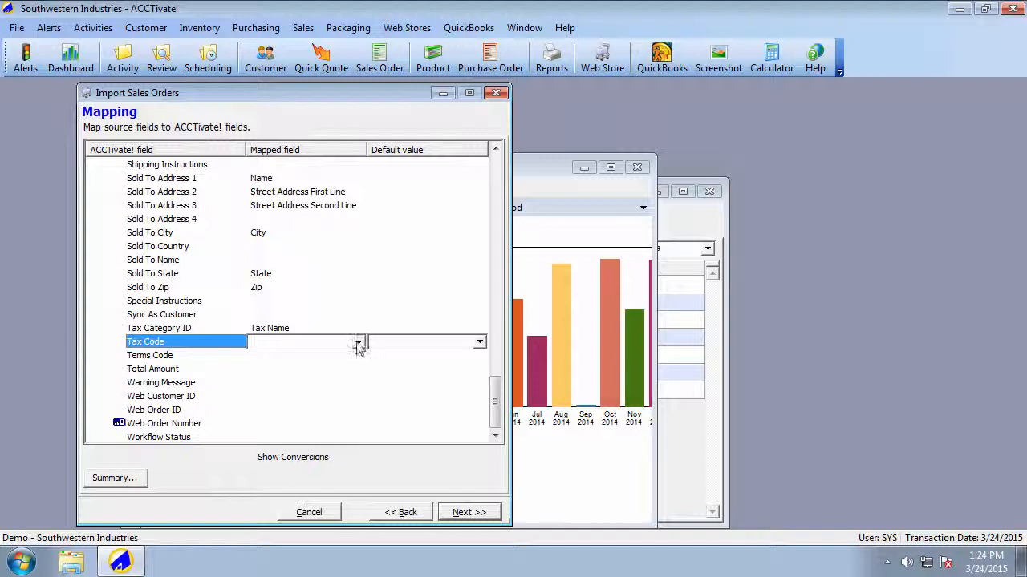
click(359, 343)
click(365, 413)
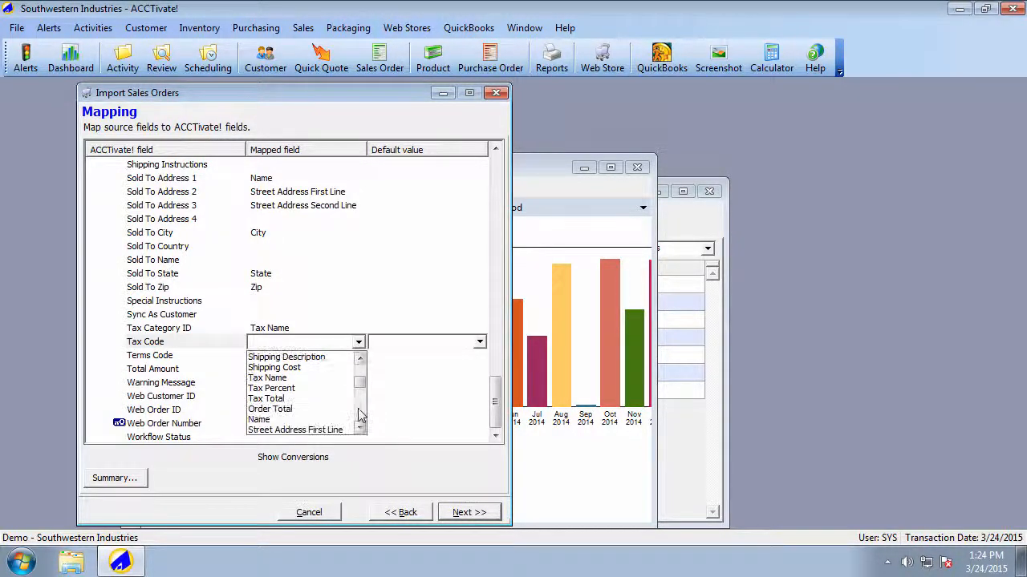
click(292, 377)
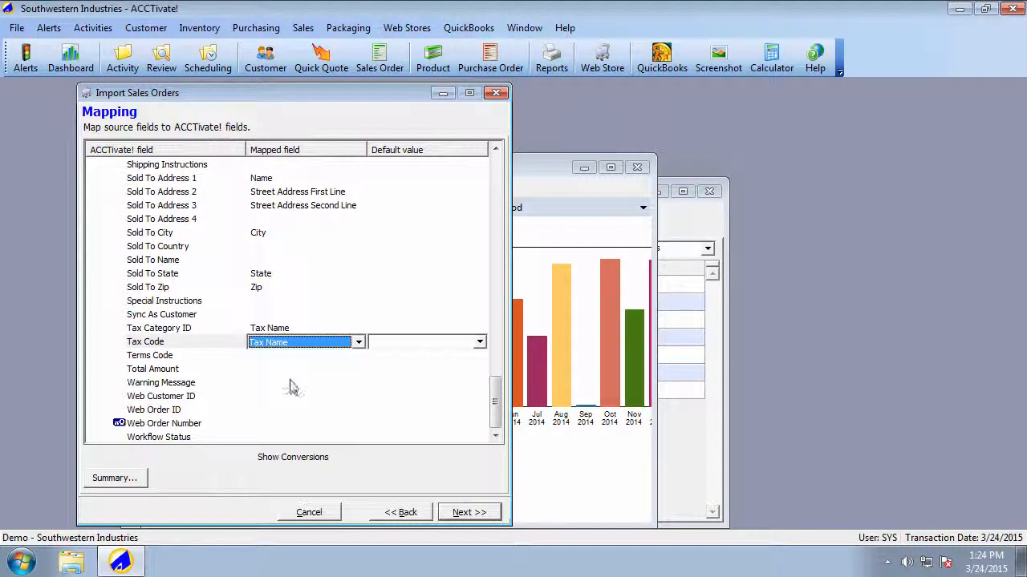
Add value conversions for Tax Code that turn OUT into Non and FW into Tax.
click(290, 463)
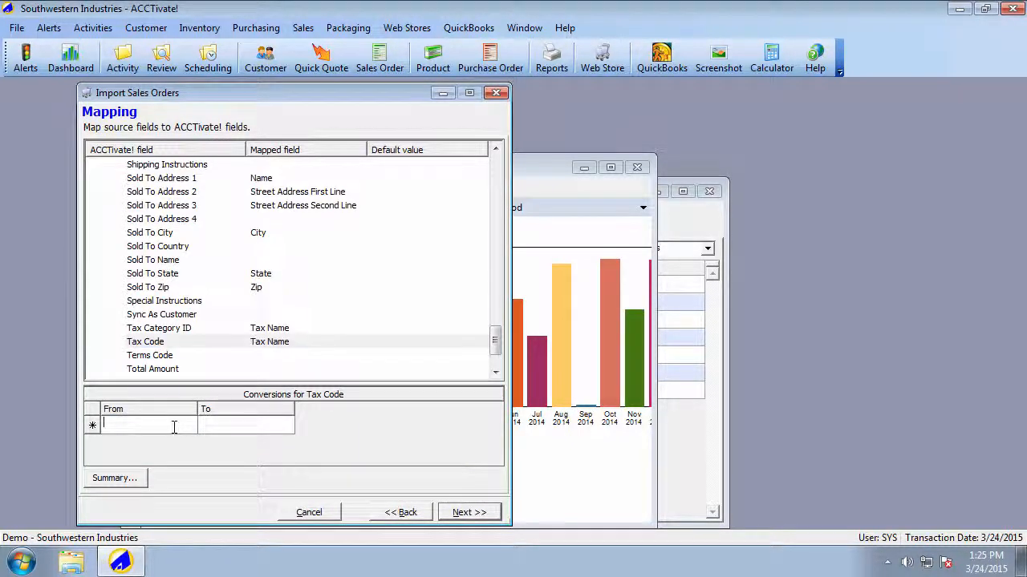
text(OUT)
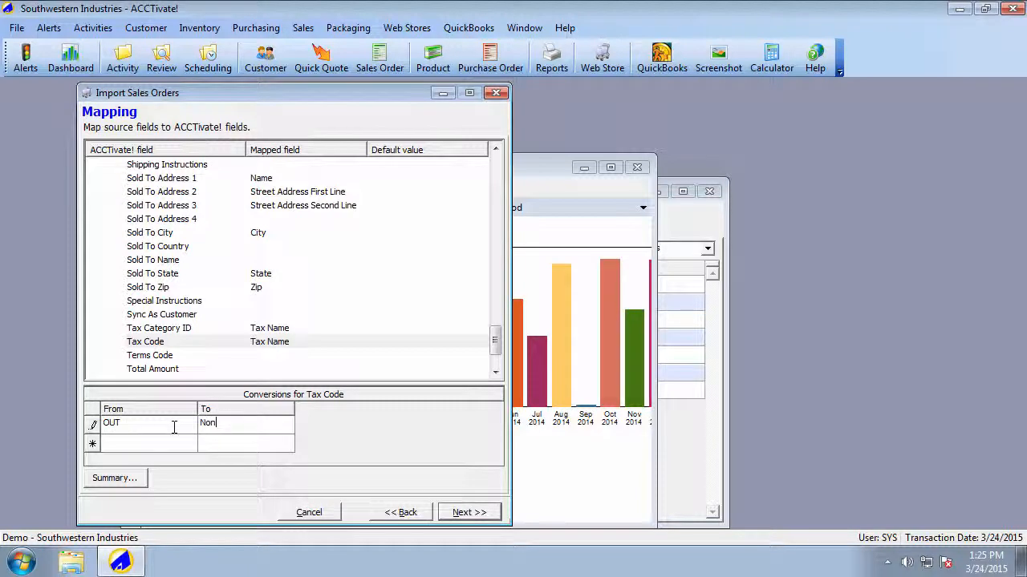
text(FW)
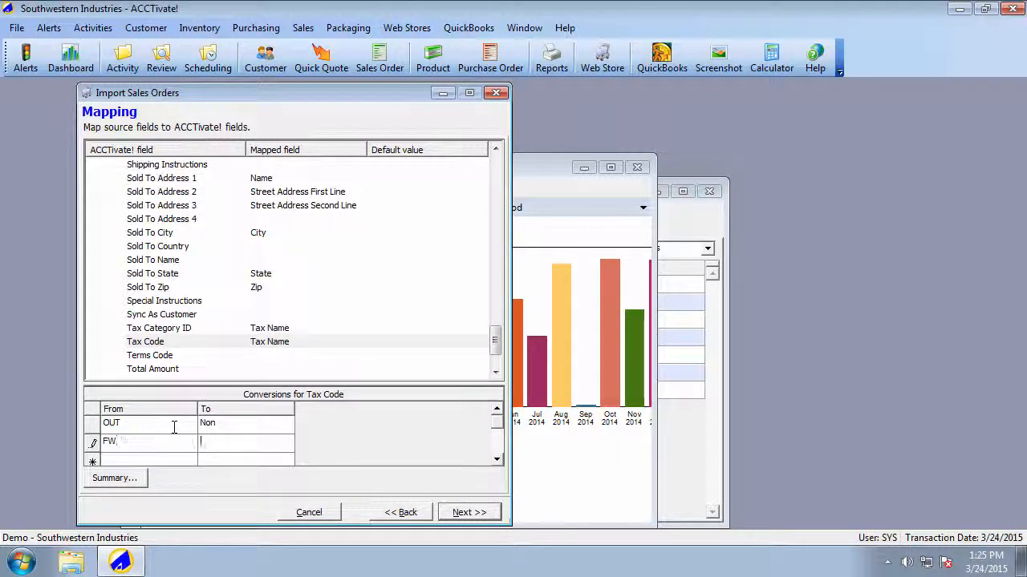
text(Tax)
click(133, 425)
click(248, 425)
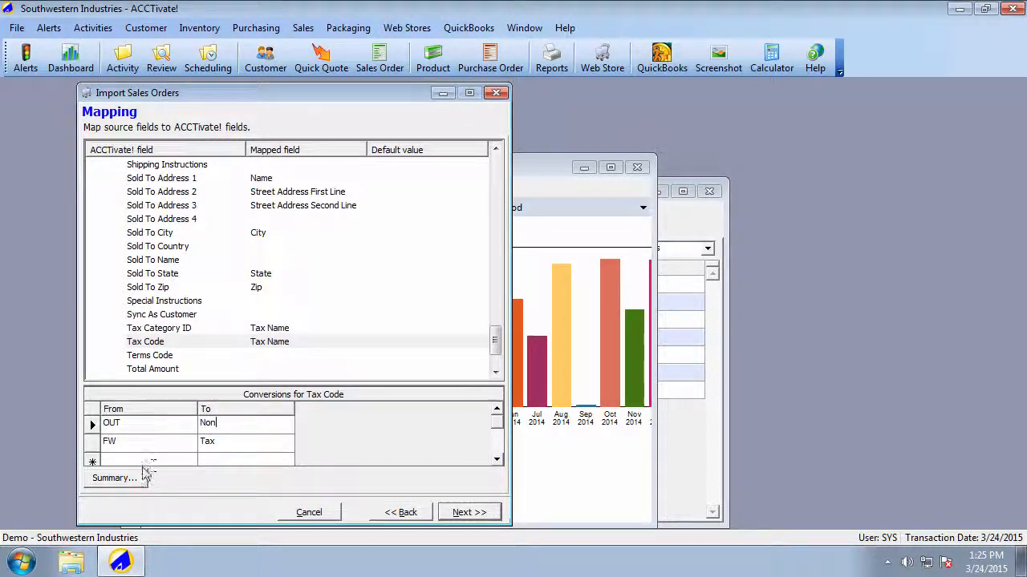
click(244, 442)
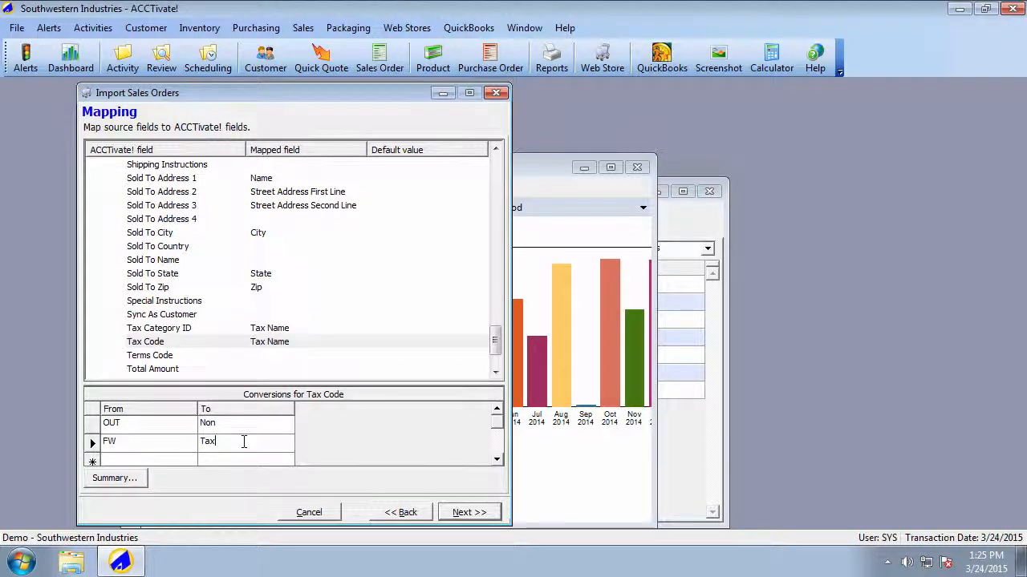
Set the default value of the Terms Code field to Net 30.
click(285, 343)
click(282, 356)
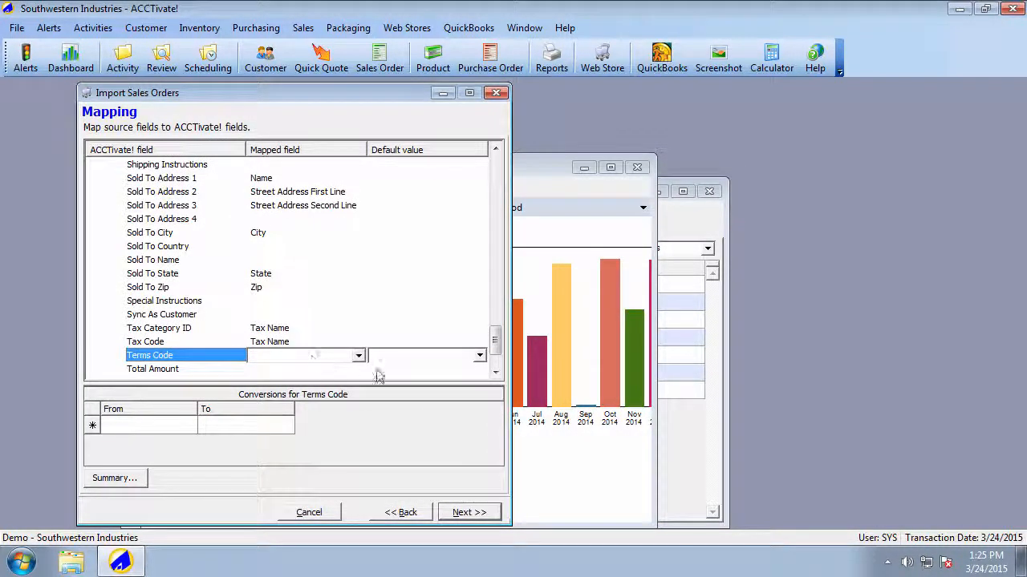
click(479, 356)
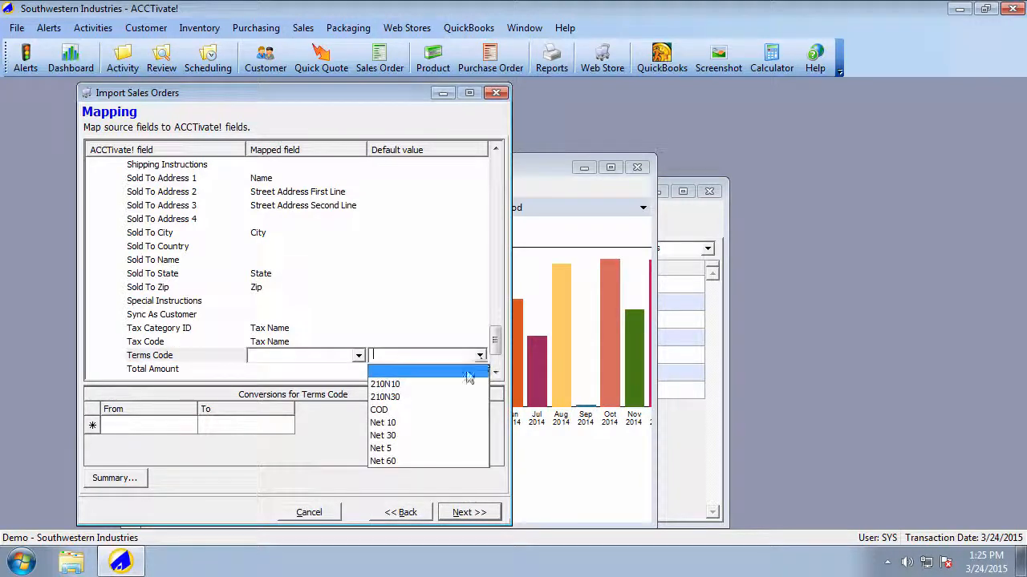
click(391, 436)
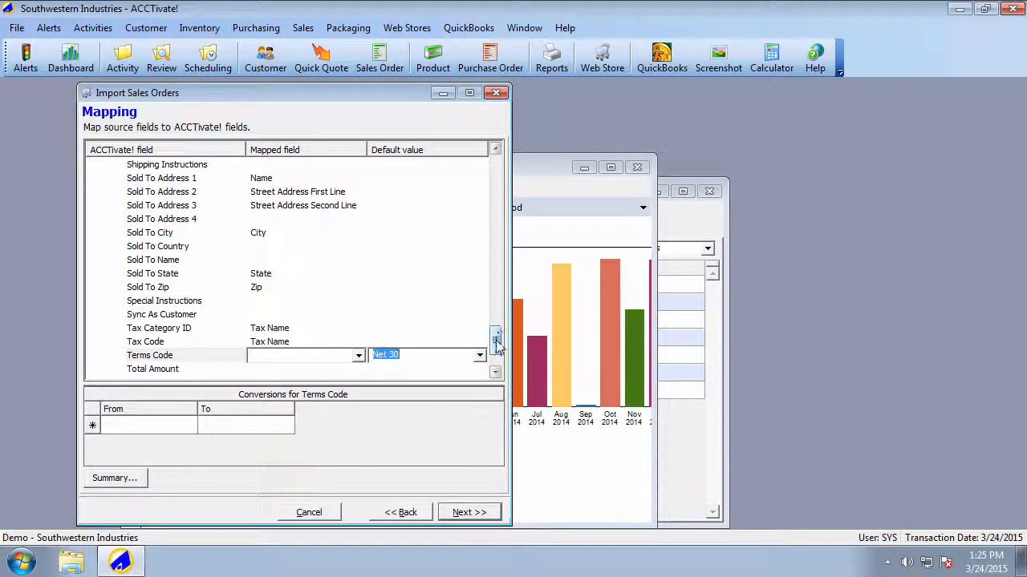
Map the Total Amount field in Order Header to the Order Total source field.
drag(495, 339, 495, 349)
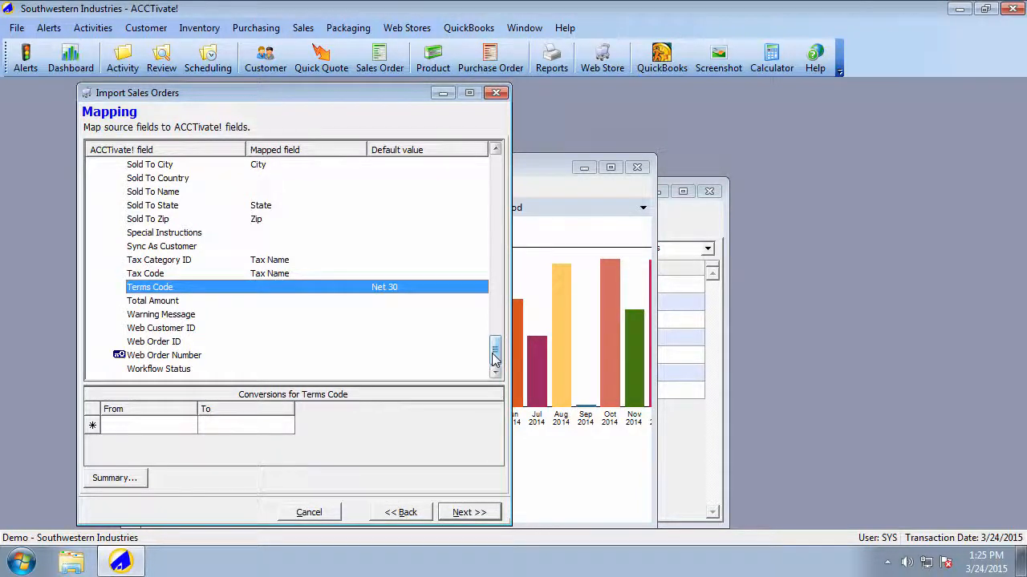
click(255, 301)
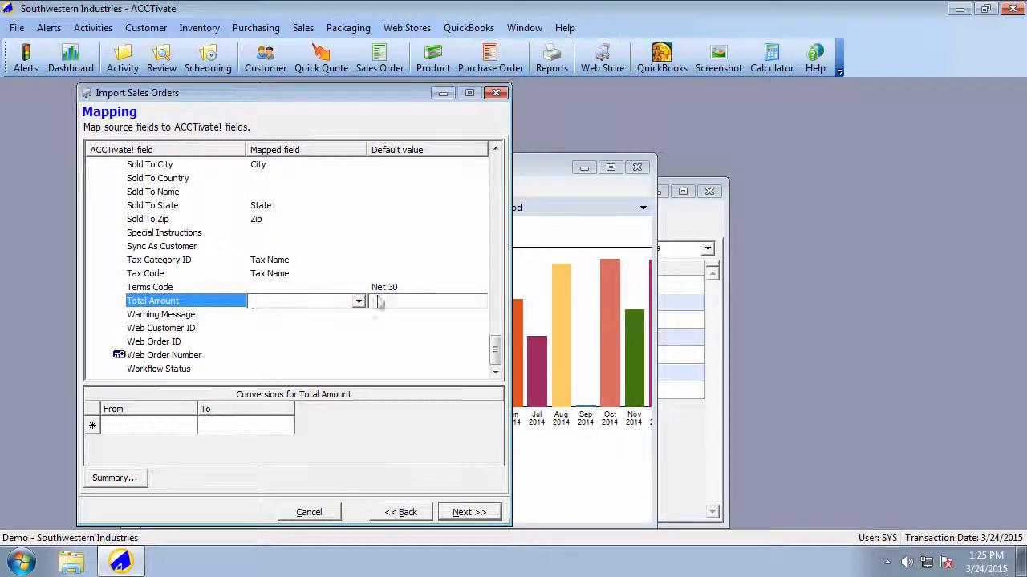
click(359, 302)
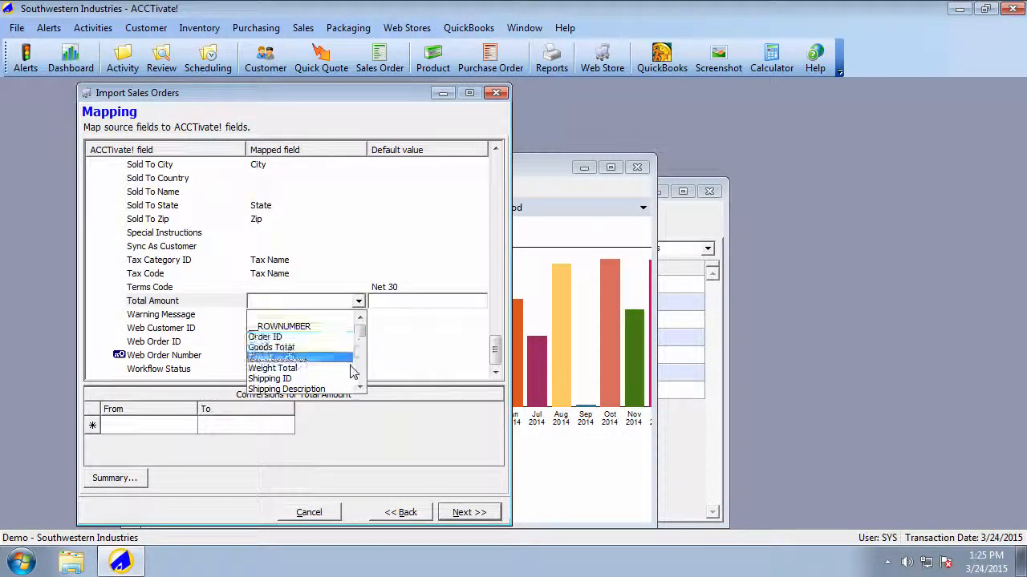
scroll(358, 377, down, 2)
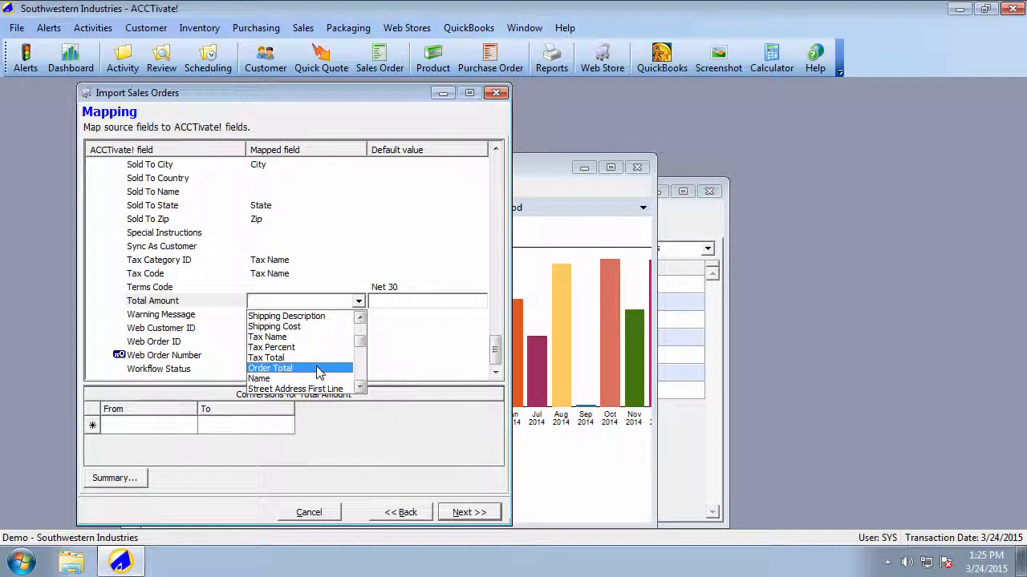
click(318, 370)
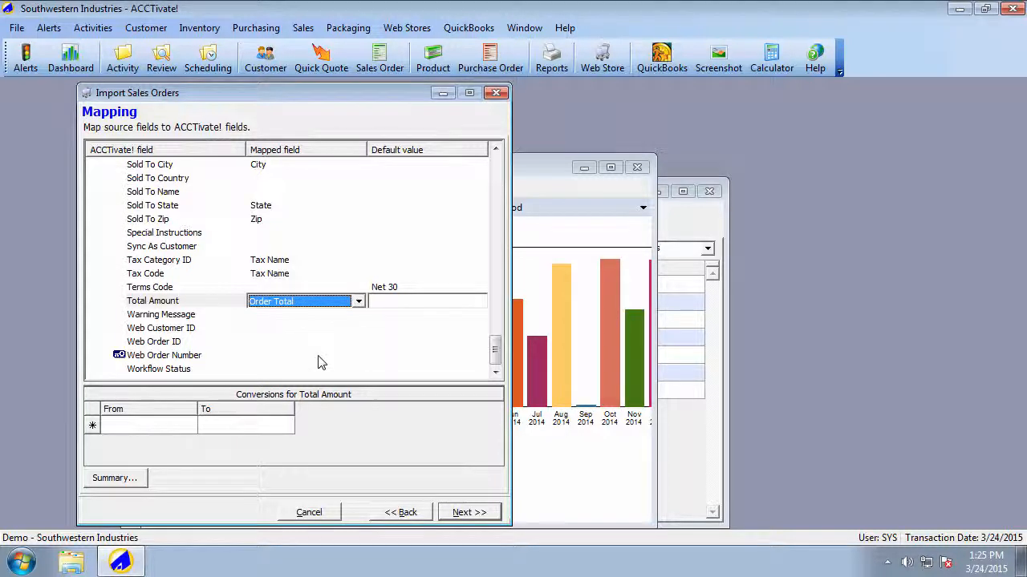
Map the Web Order Number key field in Order Header to the Order ID source field.
click(274, 358)
click(359, 356)
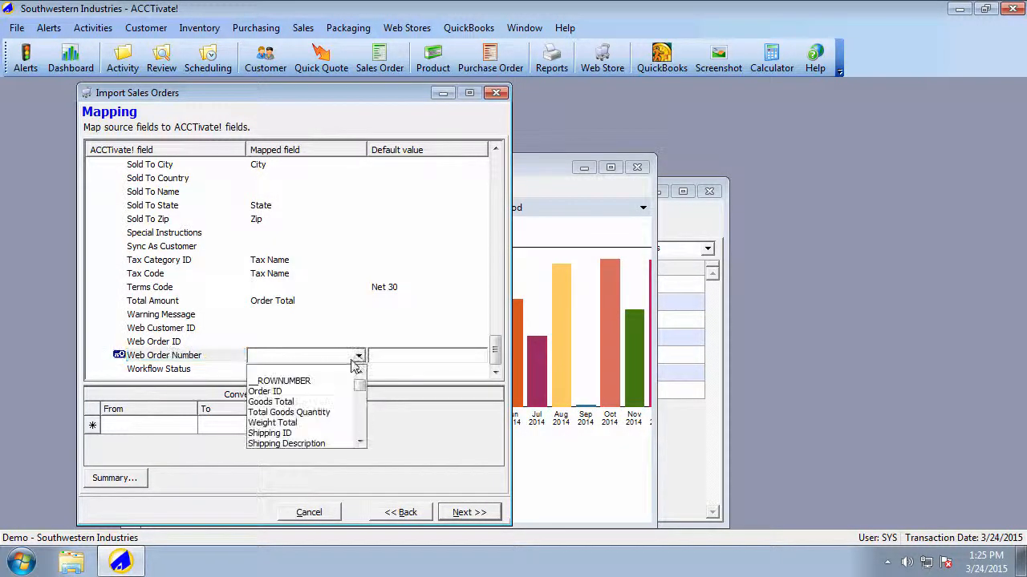
click(317, 392)
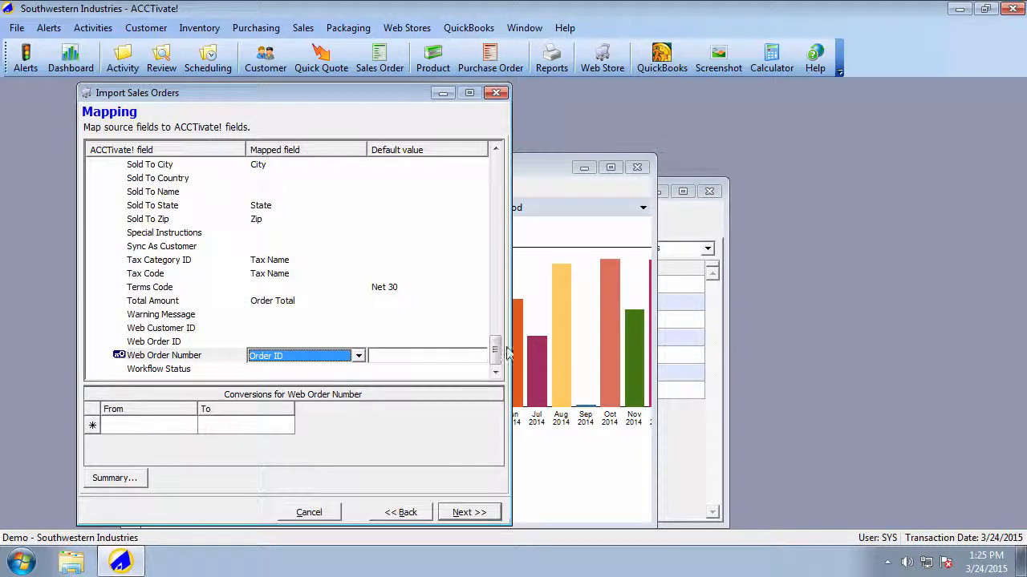
drag(495, 348, 496, 169)
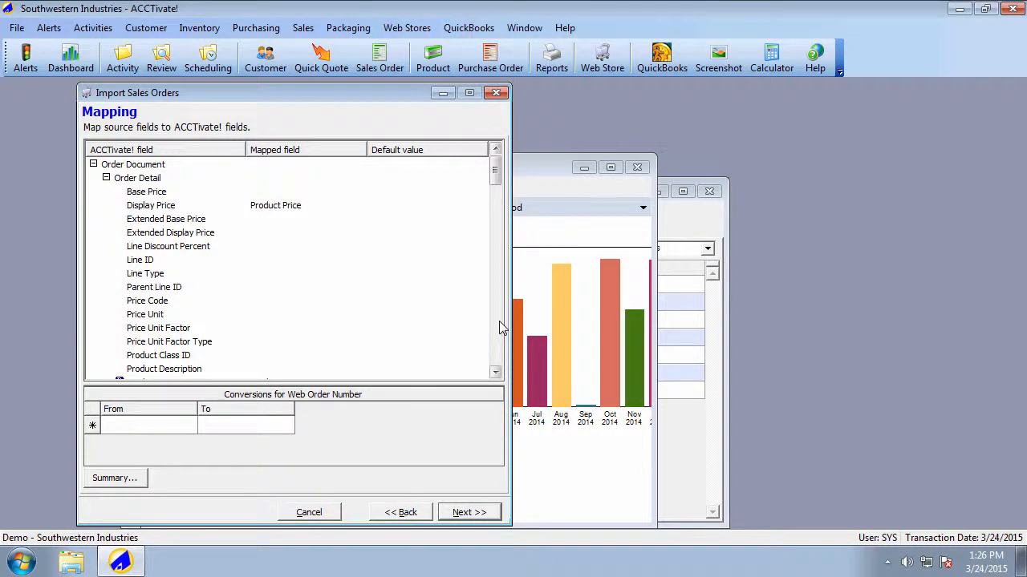
Review the mapped fields and default values through the whole mapping list, including the Tax Code conversions.
click(499, 328)
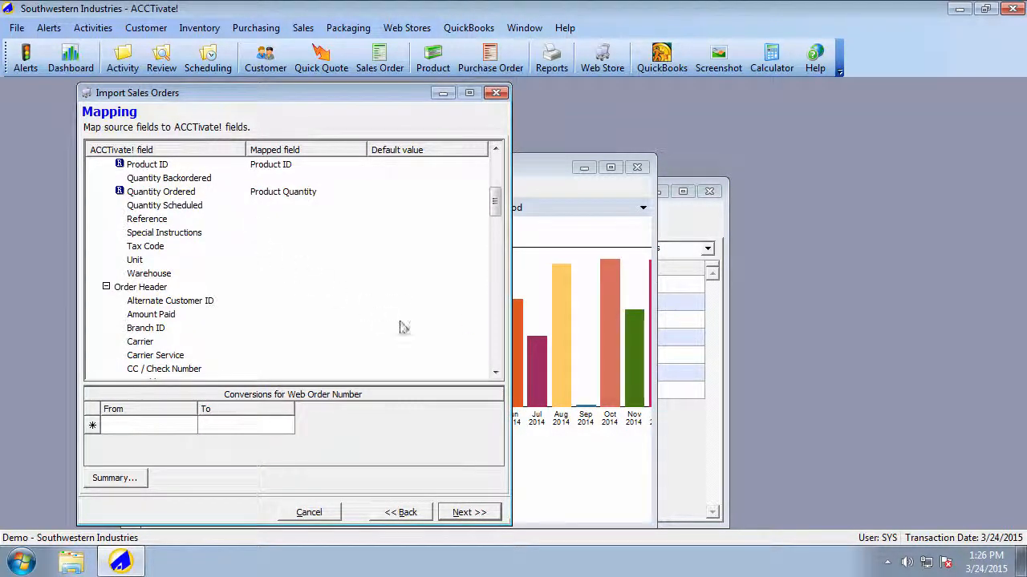
click(501, 363)
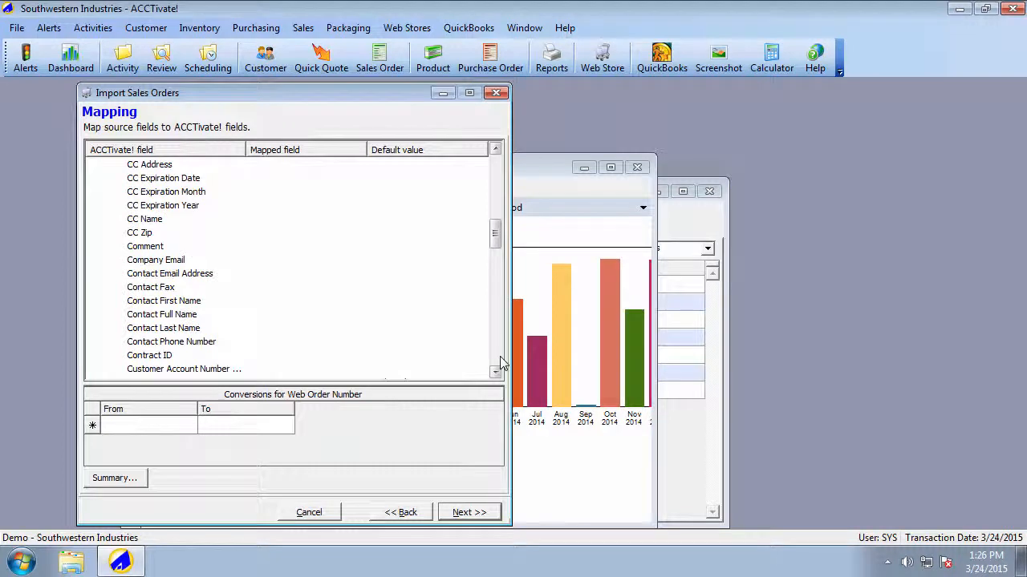
click(500, 363)
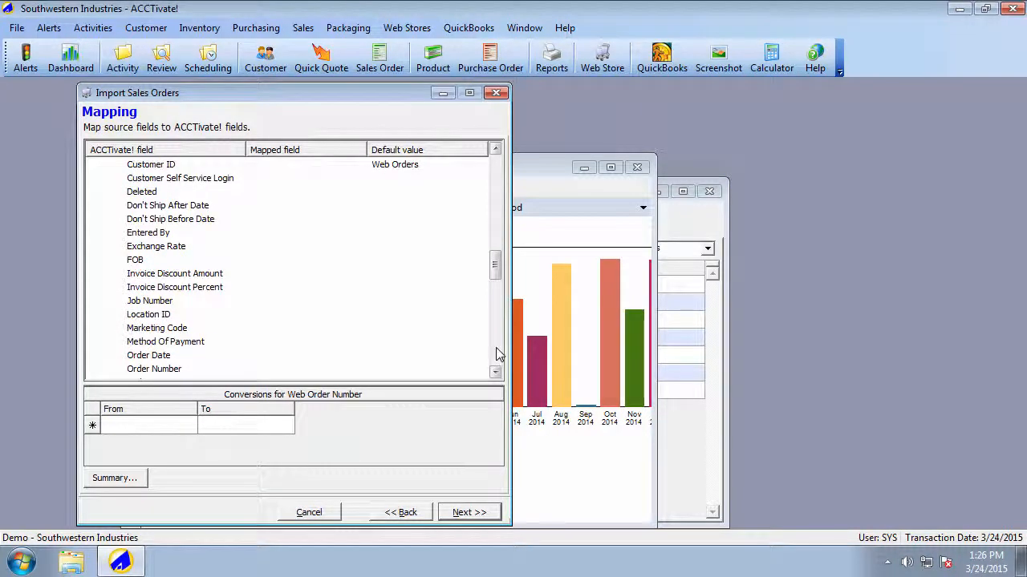
click(495, 354)
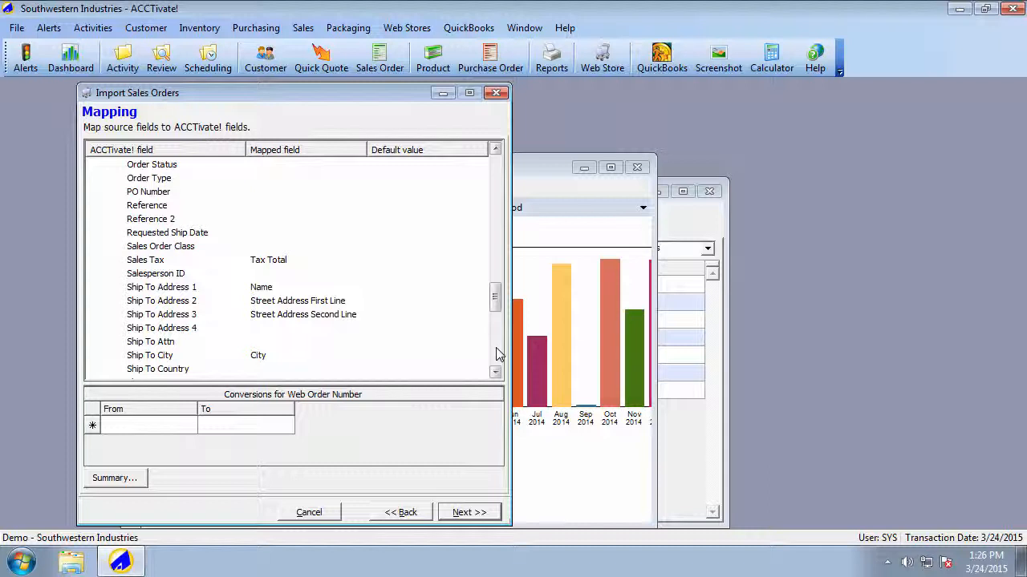
click(495, 354)
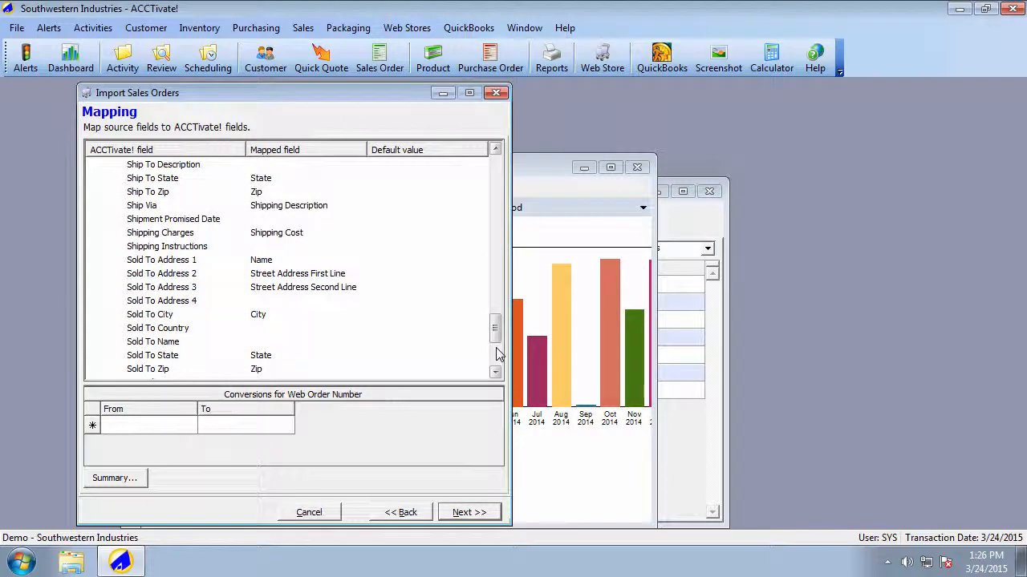
click(497, 353)
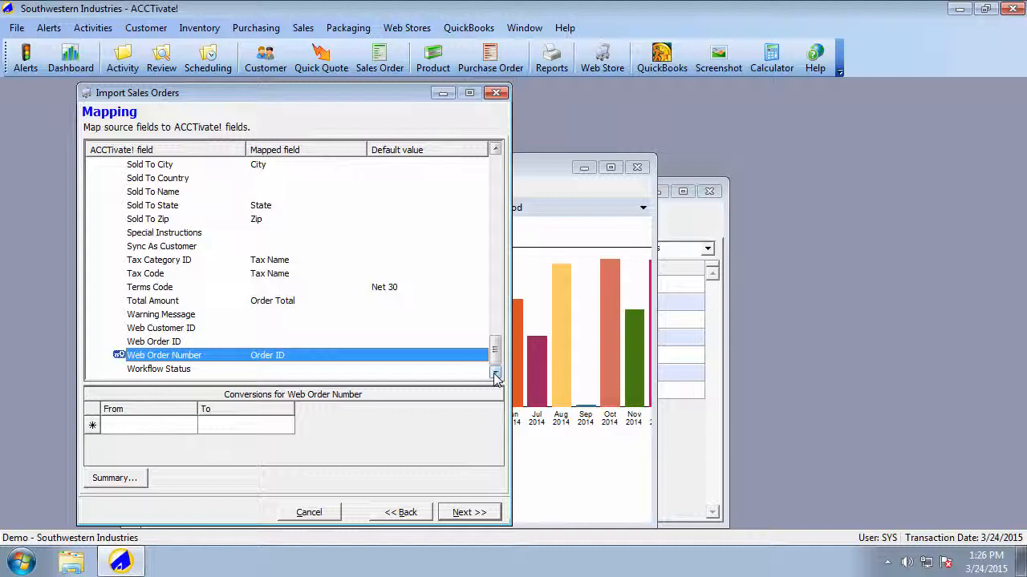
click(288, 279)
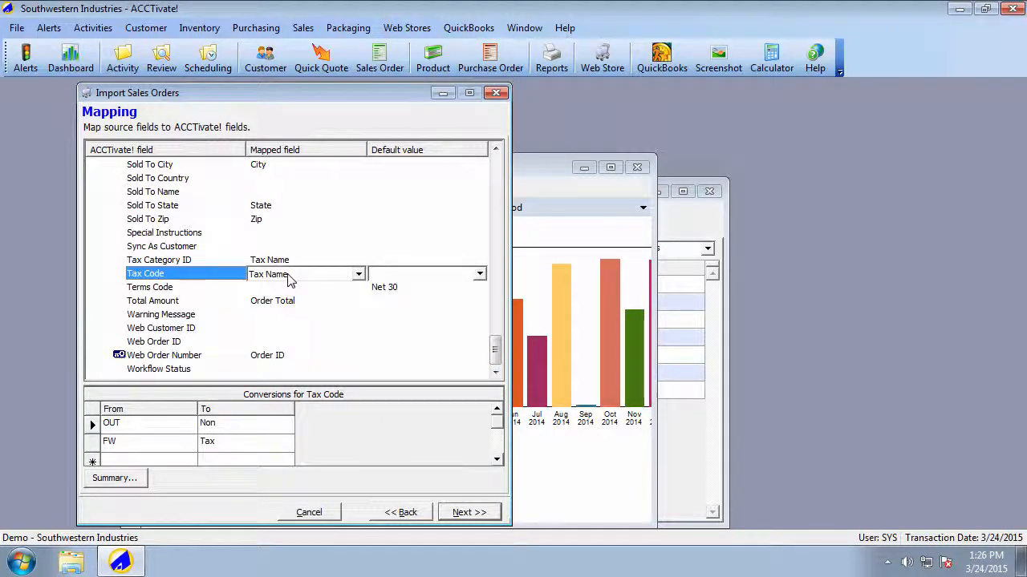
Proceed from the mapping to the import stage, validate the orders and import them.
click(481, 514)
click(301, 171)
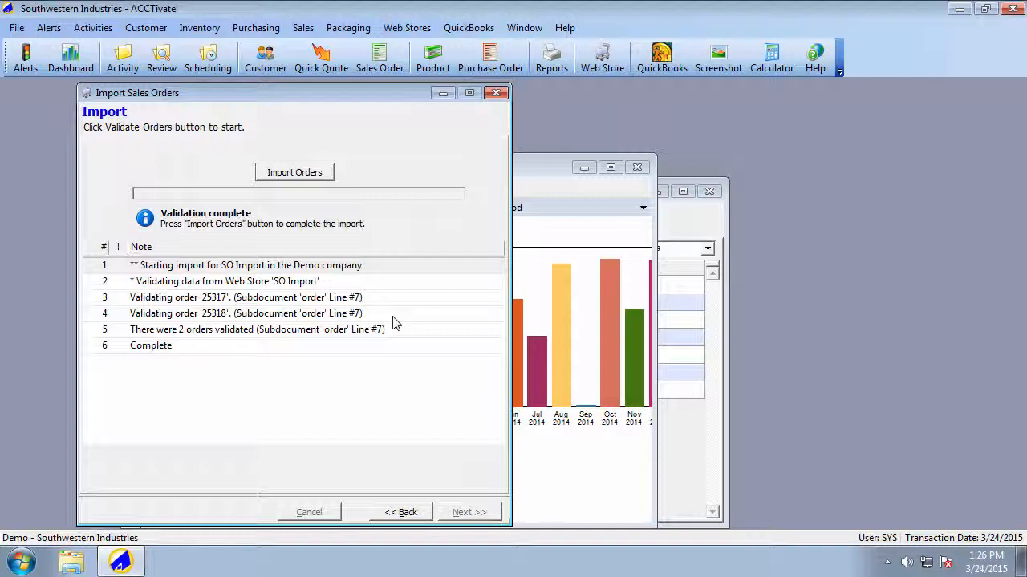
click(296, 171)
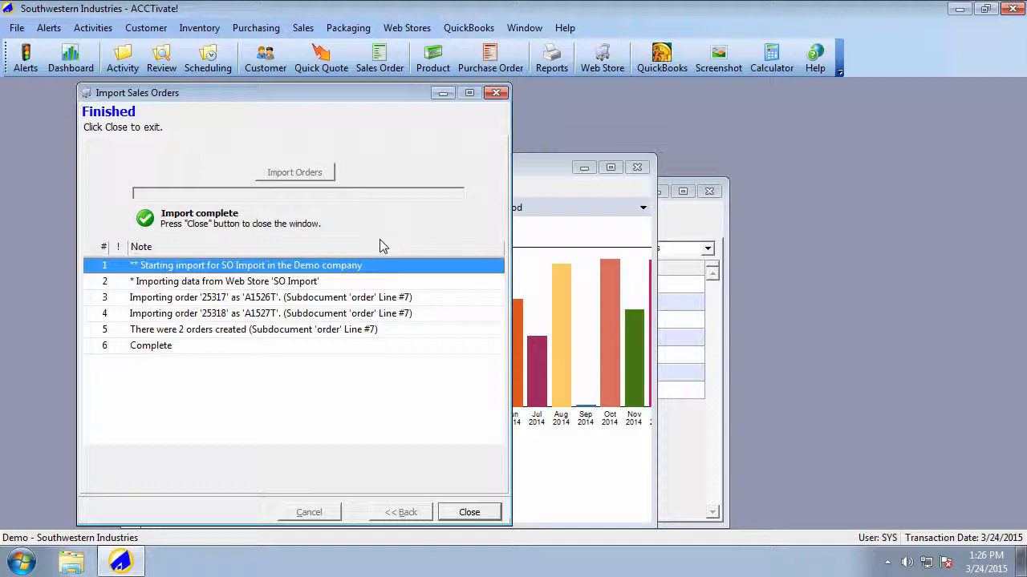
Open the first imported order in a Sales Order window by the order number listed in the import notes.
click(309, 298)
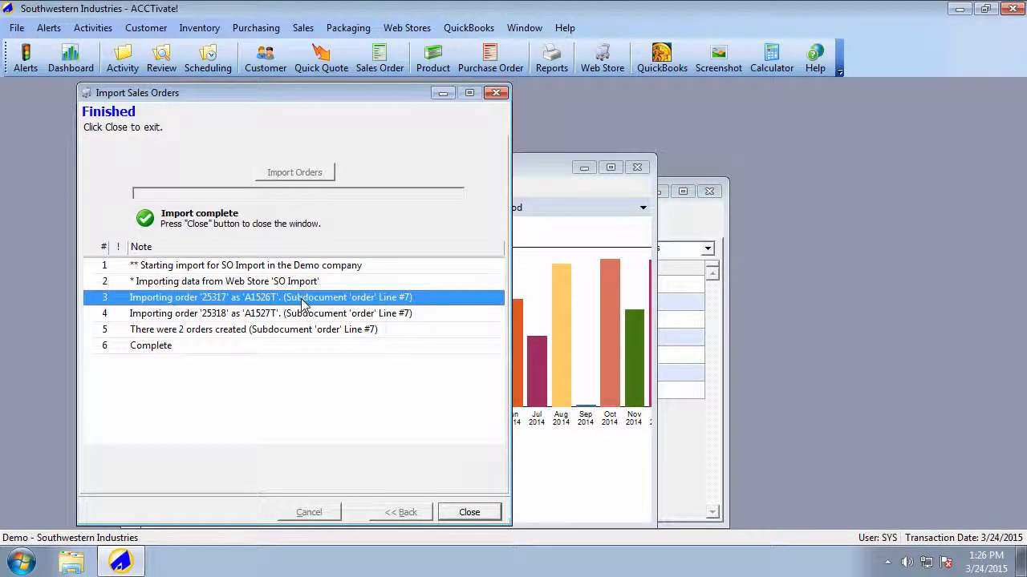
click(379, 56)
drag(324, 114, 690, 110)
text(a)
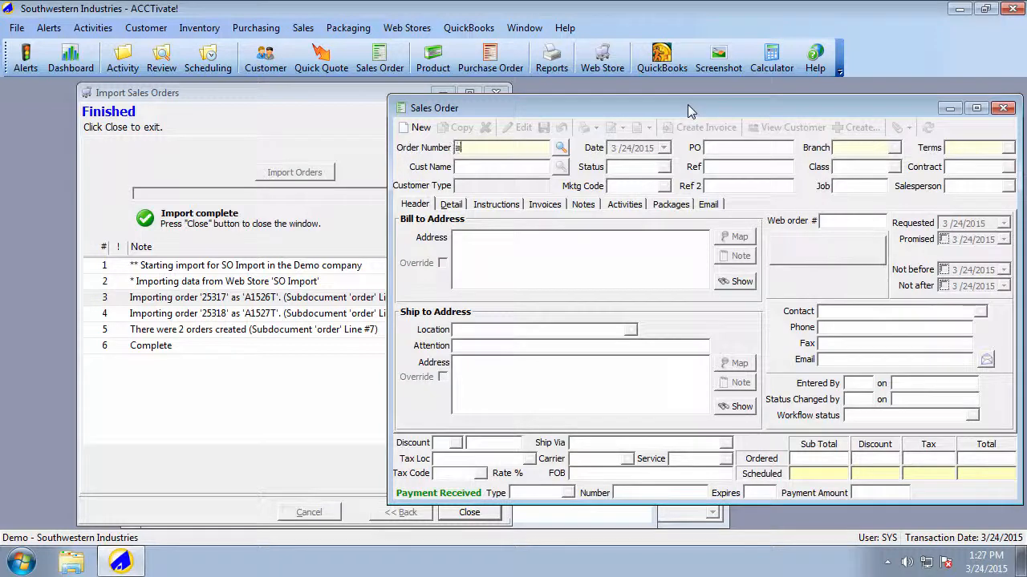
text(1526t)
key(Tab)
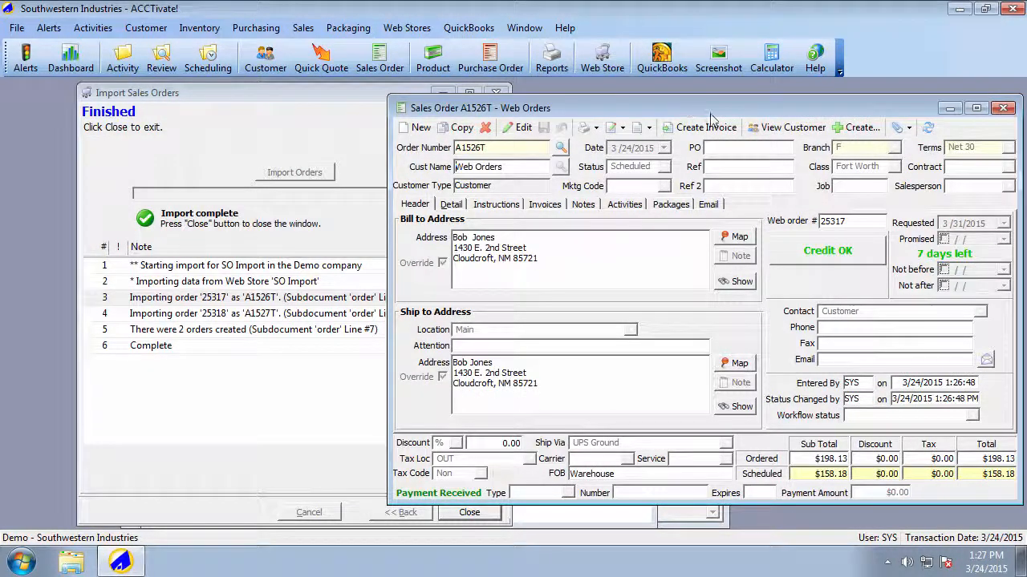
Check the order header's bill-to and ship-to addresses, customer name and web order number.
triple_click(543, 258)
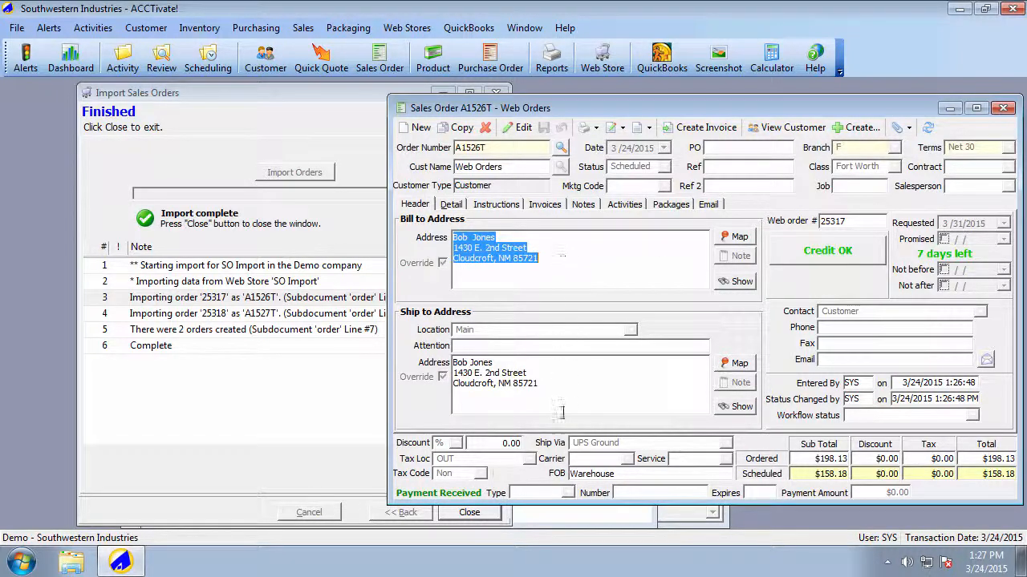
triple_click(551, 380)
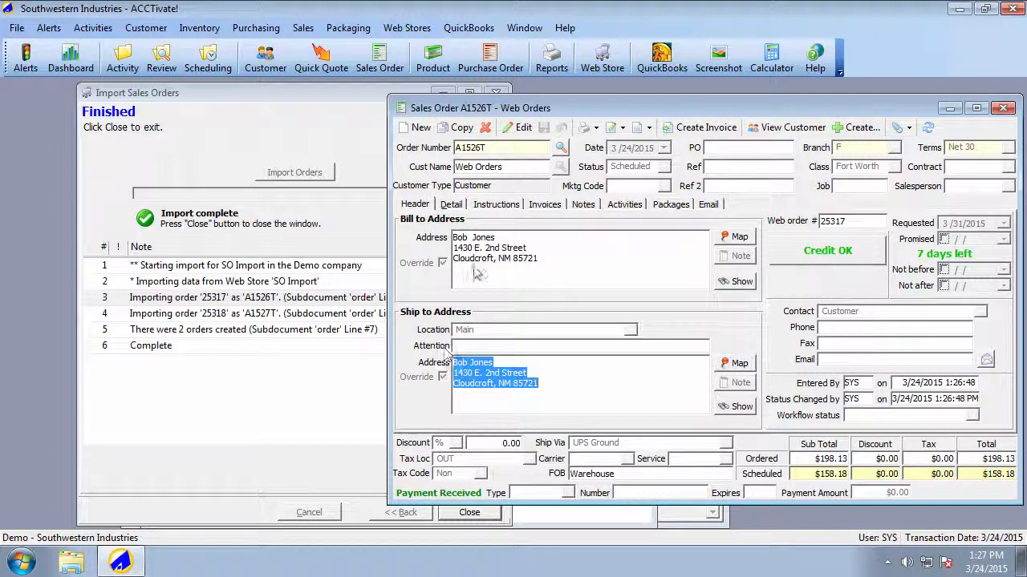
click(520, 166)
drag(524, 169, 430, 163)
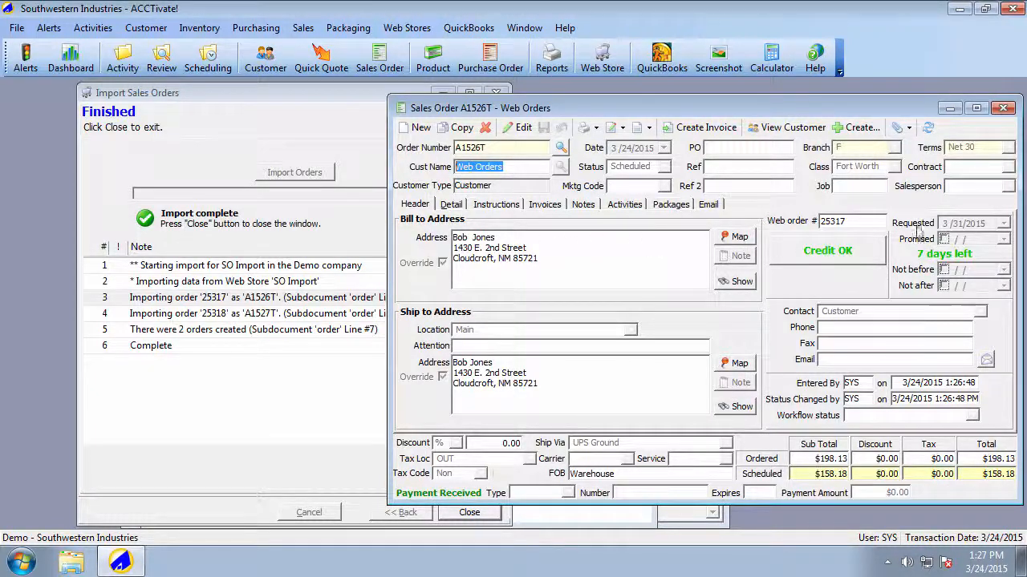
click(874, 219)
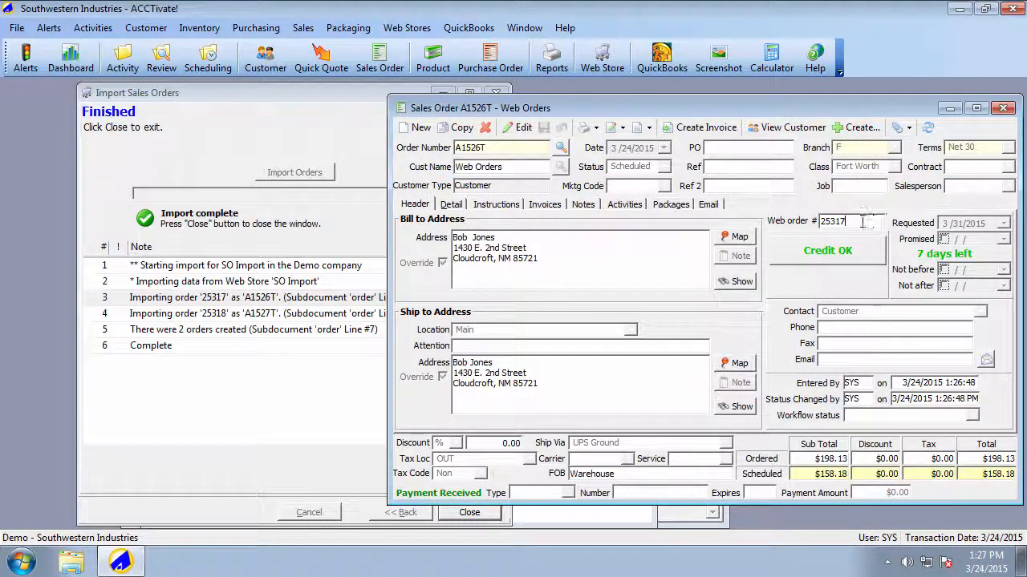
drag(862, 223, 810, 220)
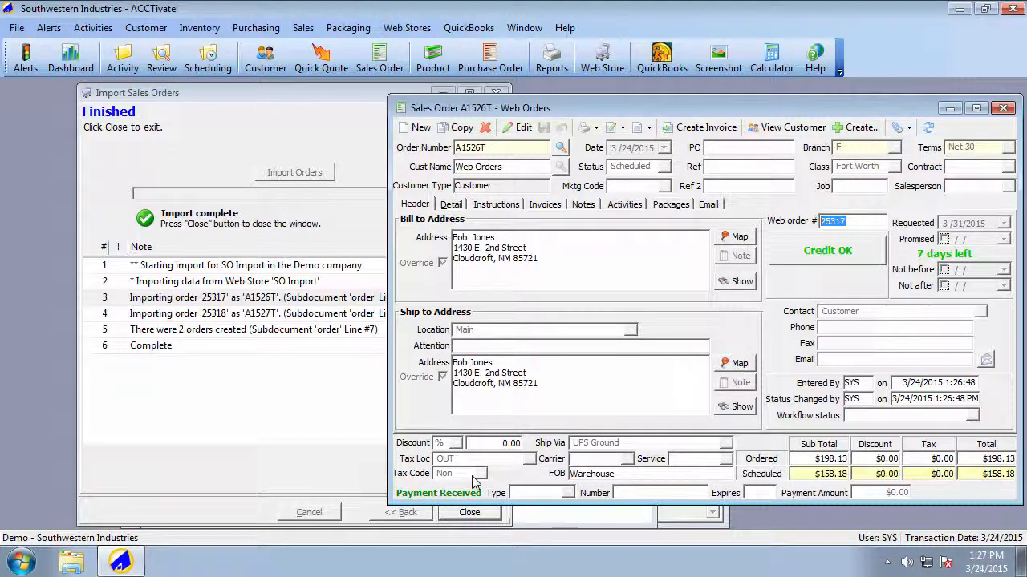
Examine the imported order's detail lines, including the T1024 and DS-X products.
click(451, 205)
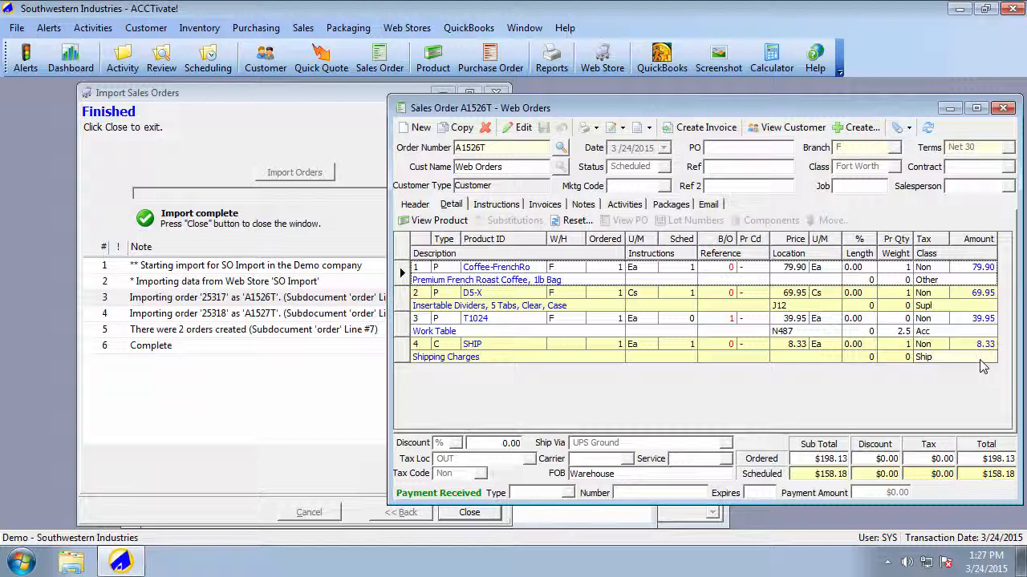
click(401, 324)
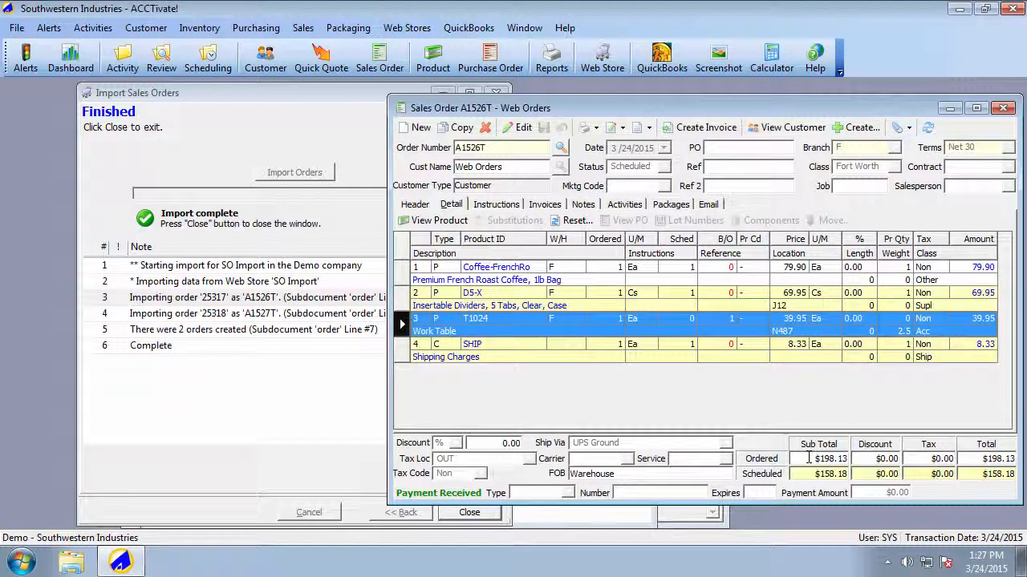
click(403, 298)
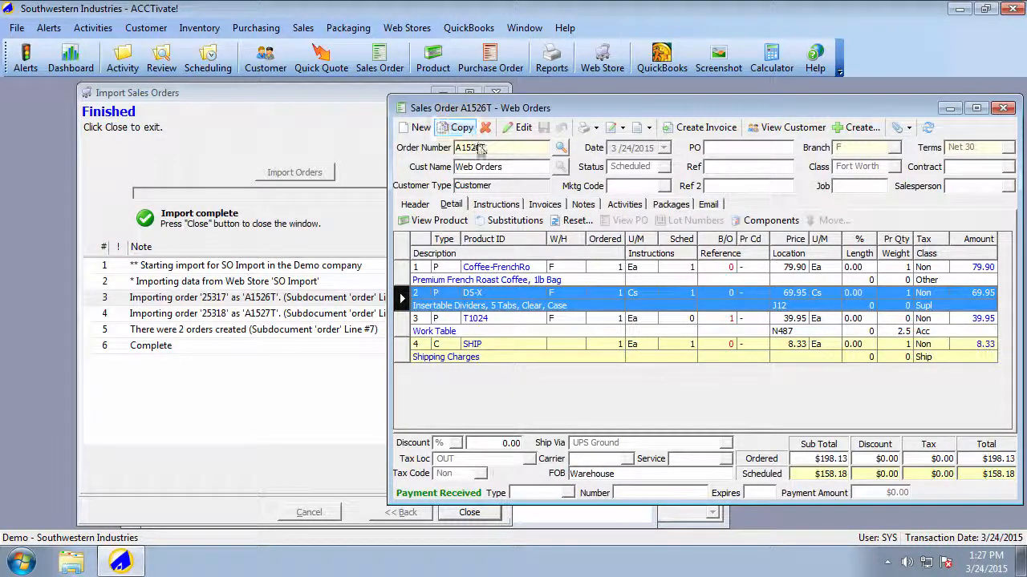
Bring up the second imported order's detail lines by changing the order number in the Sales Order window.
drag(477, 148, 482, 146)
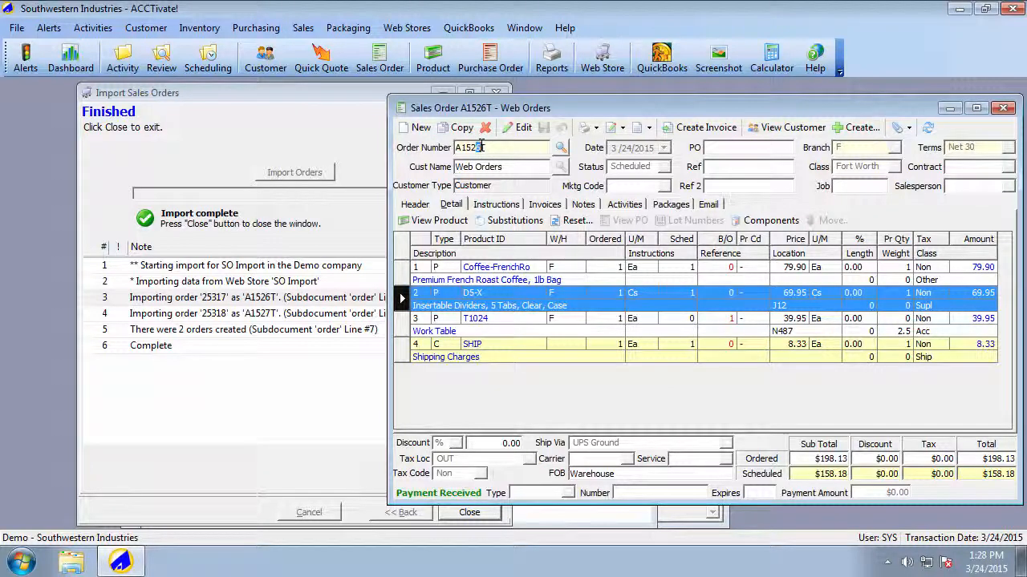
text(7)
key(Tab)
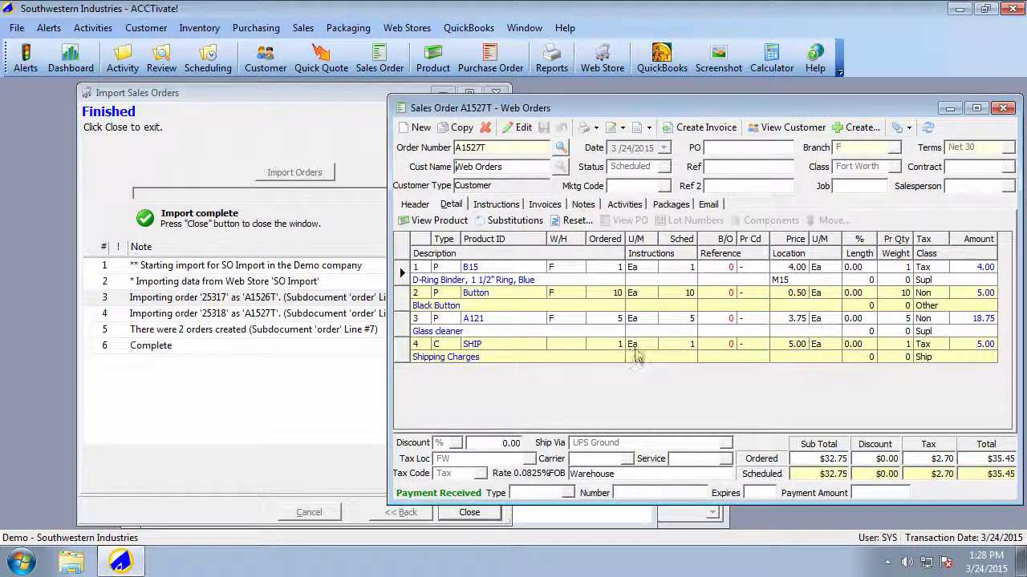
Close the sales order and the finished import, saving the changes made to the template.
click(1004, 109)
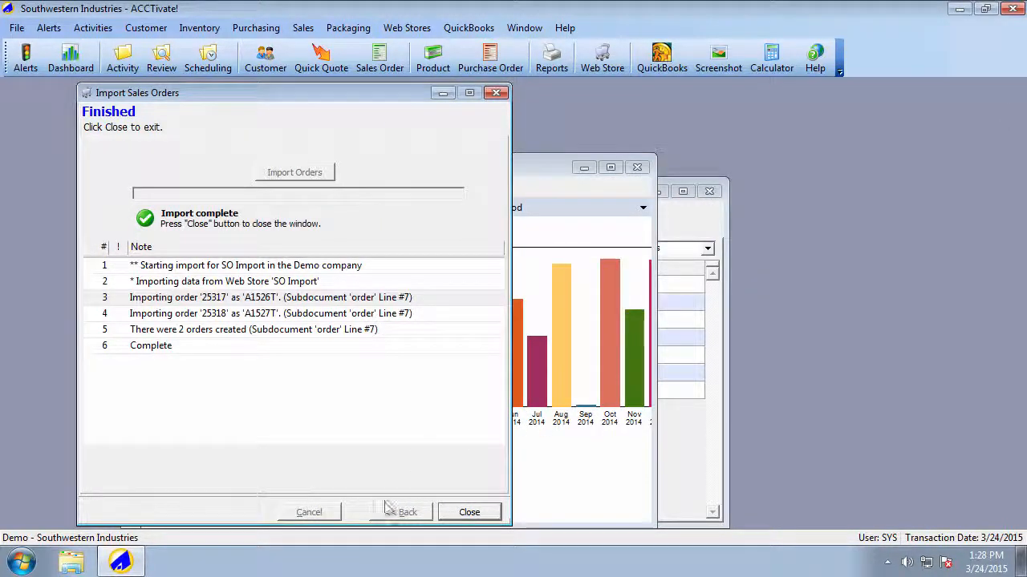
click(470, 512)
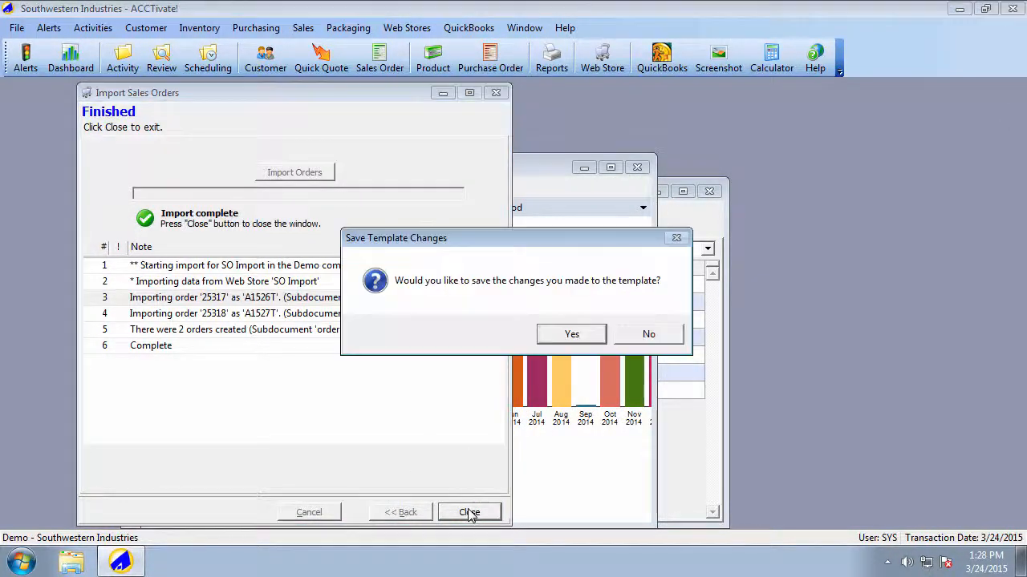
click(572, 337)
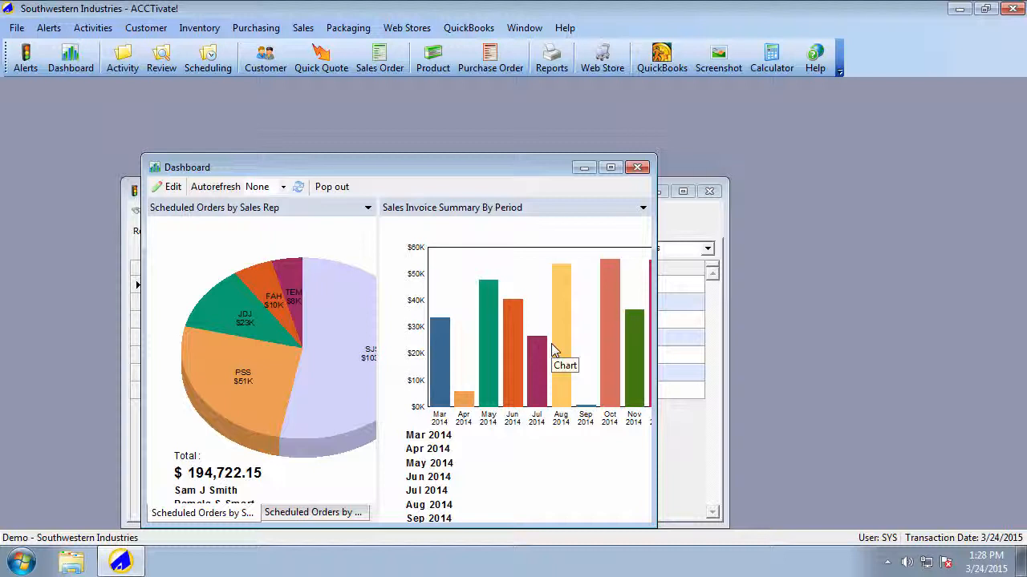
Begin a new sales order import using the saved SO Import template.
click(16, 29)
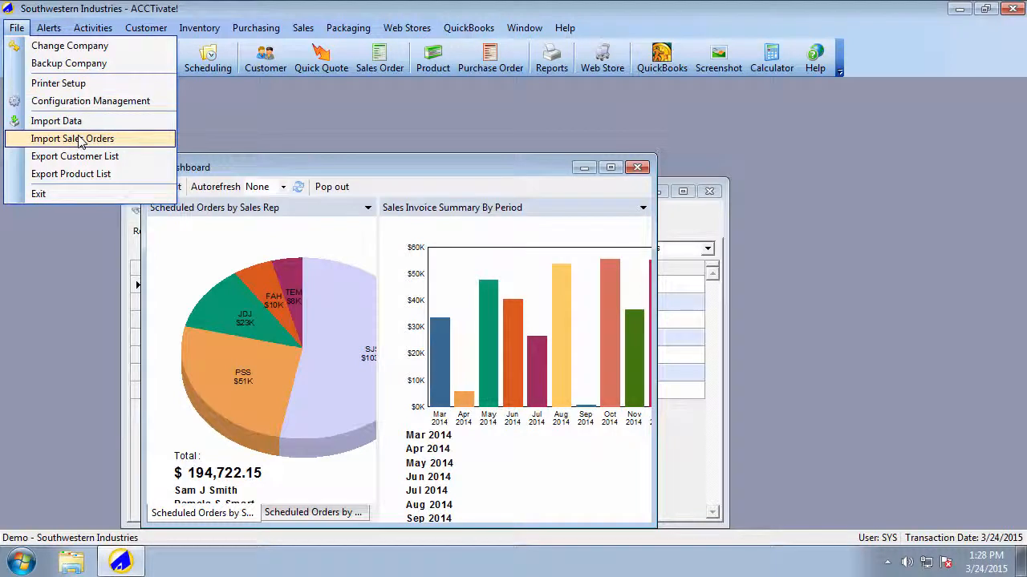
click(81, 139)
click(172, 176)
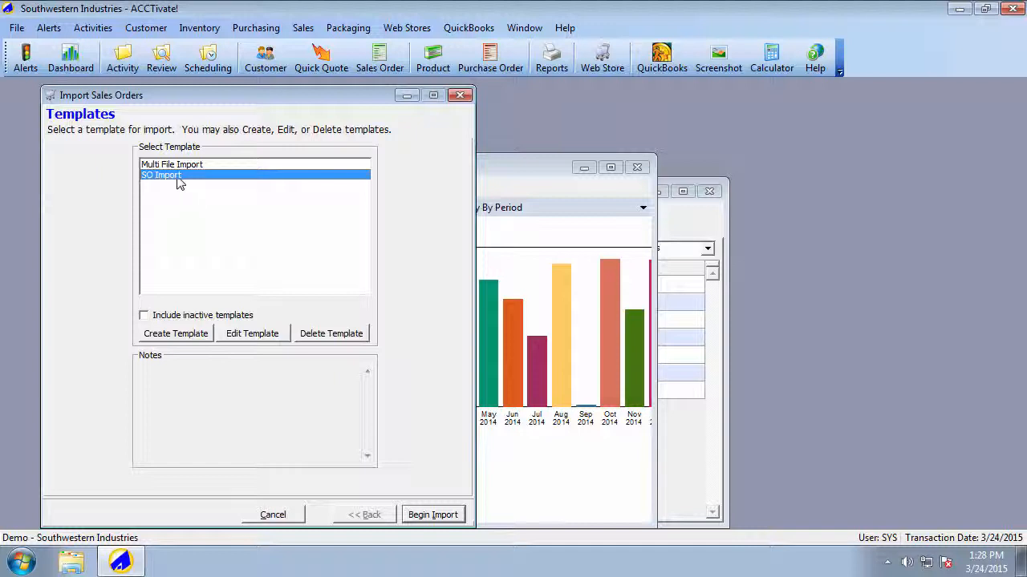
click(427, 519)
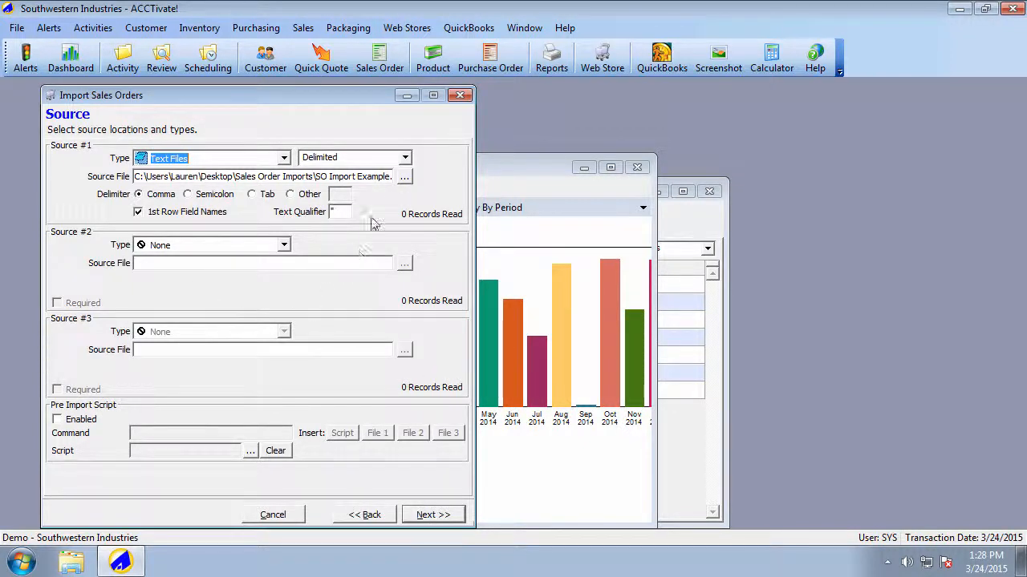
Set the Source #1 file to SO Import Example 2.csv from the Sales Order Imports folder.
click(407, 183)
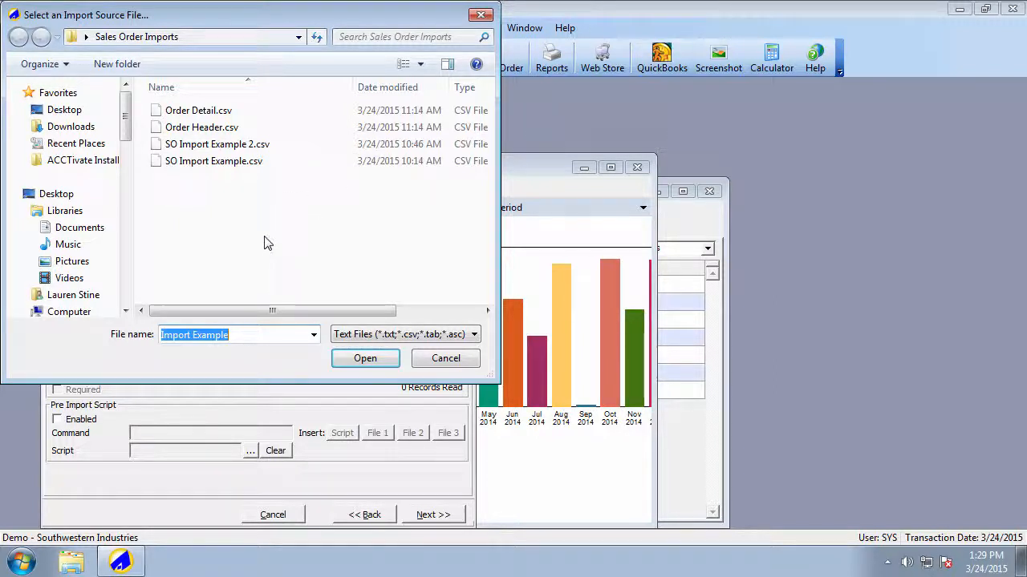
click(263, 146)
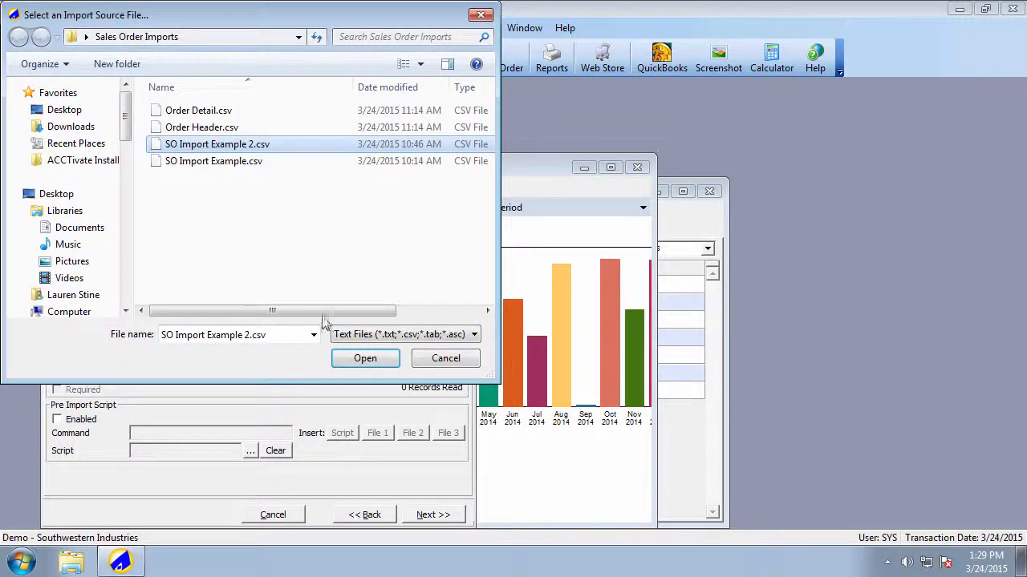
click(362, 360)
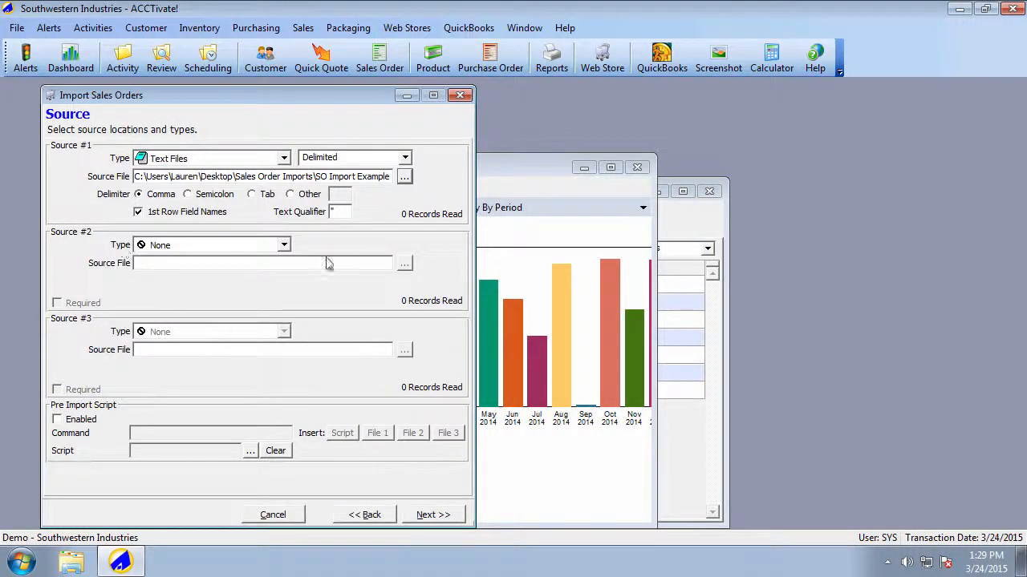
Continue through the source data preview, validate the orders from the second file and import them.
click(437, 517)
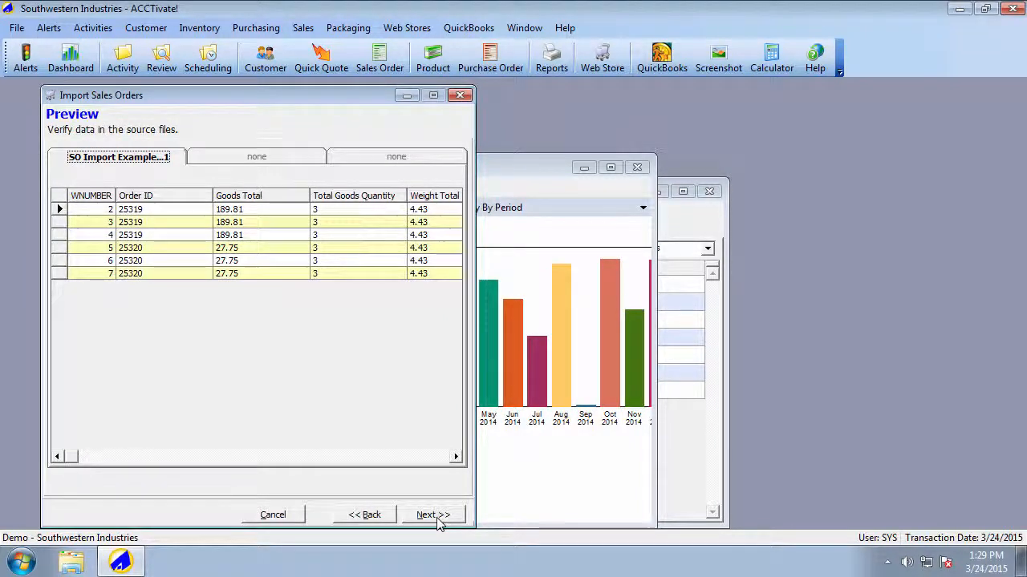
click(444, 518)
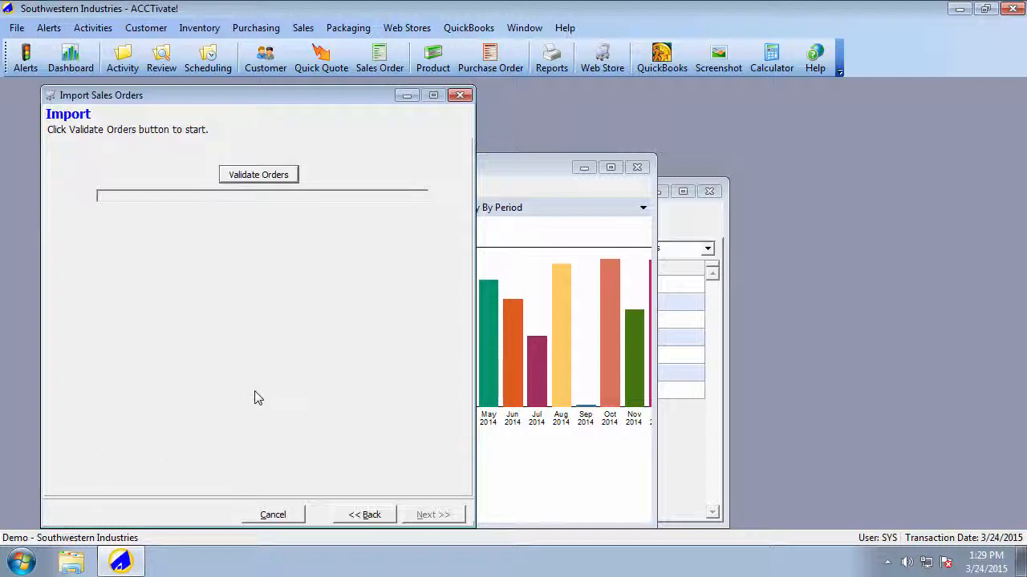
click(289, 179)
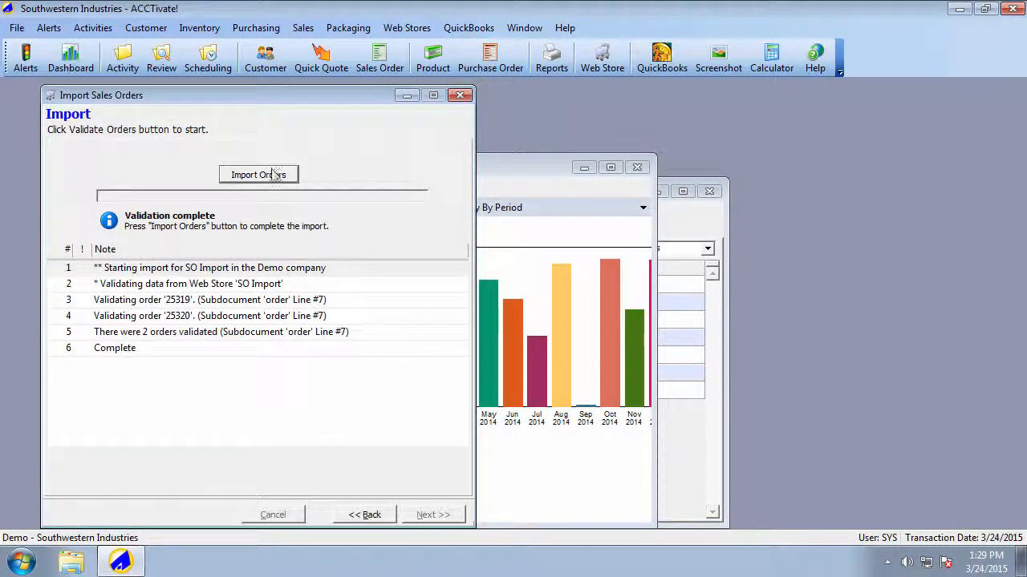
click(273, 175)
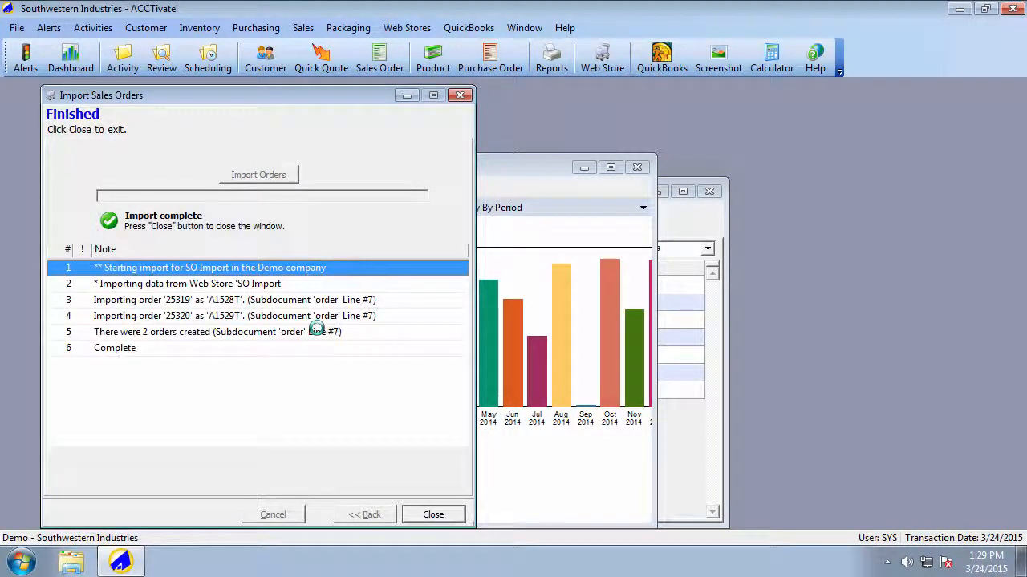
Check the two imported order entries in the import log and close the finished import.
click(317, 302)
click(315, 317)
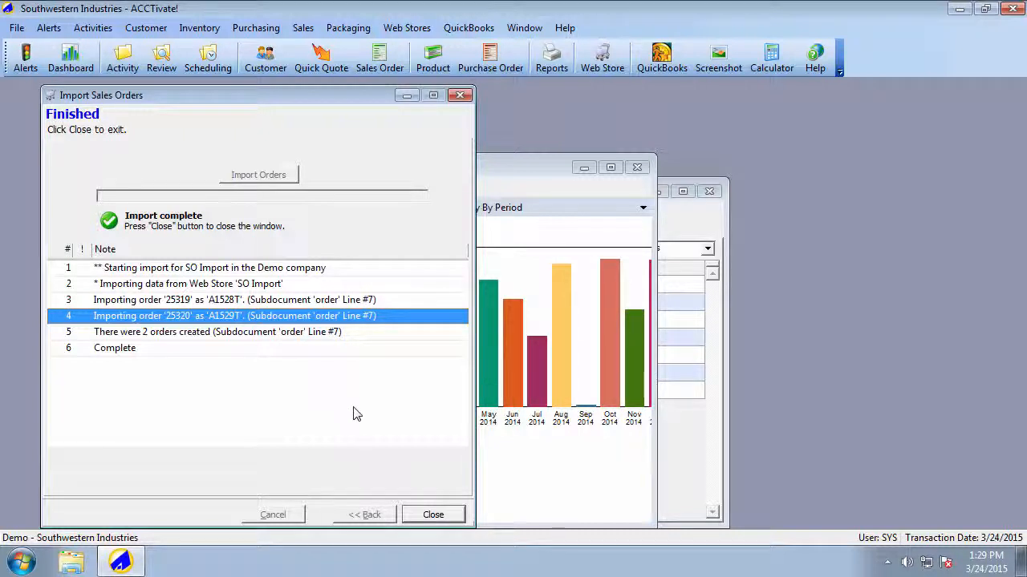
click(434, 516)
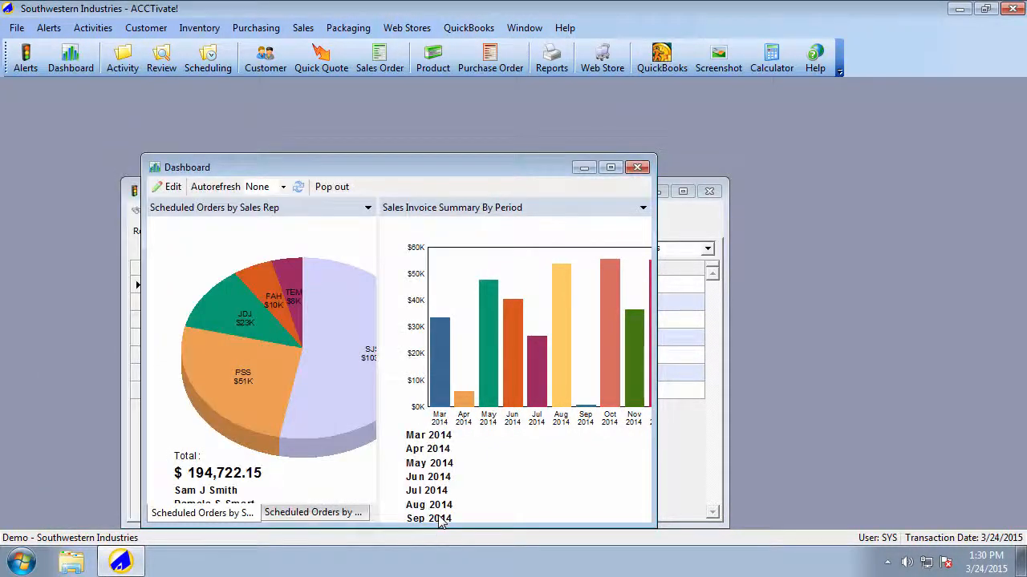
Open the Multi File Import template for editing from the sales order import and continue to its source settings.
click(16, 28)
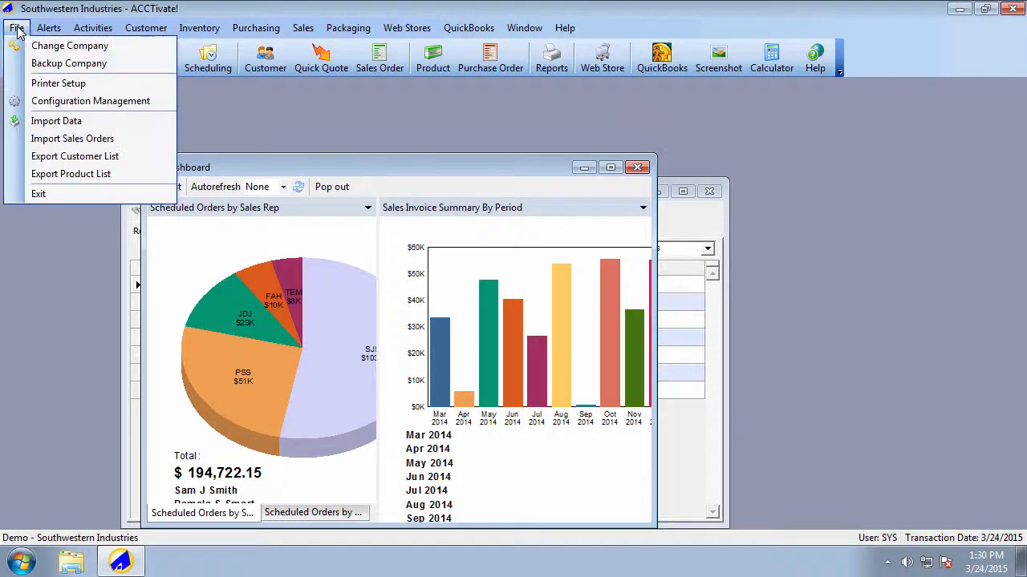
click(101, 142)
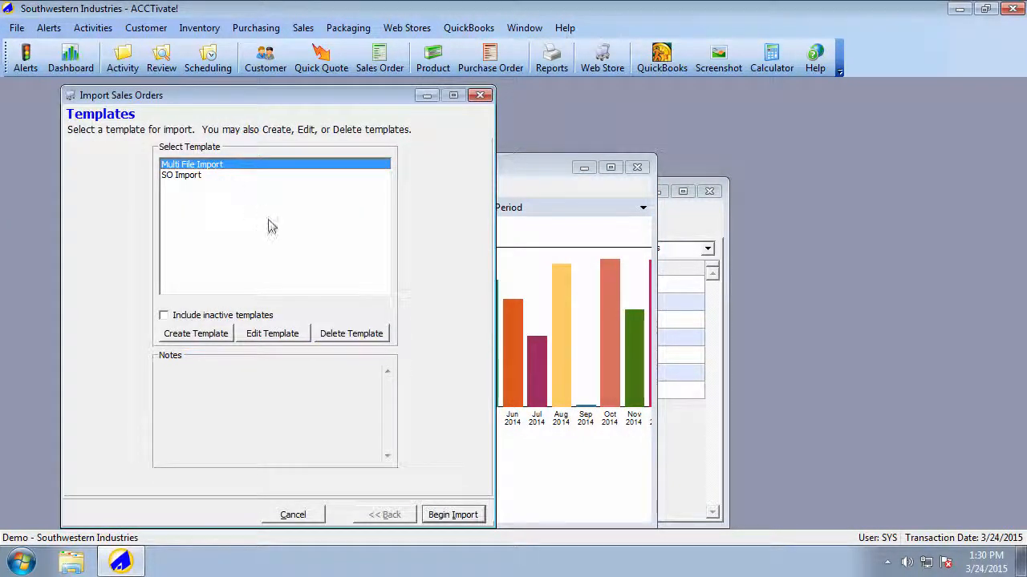
click(287, 335)
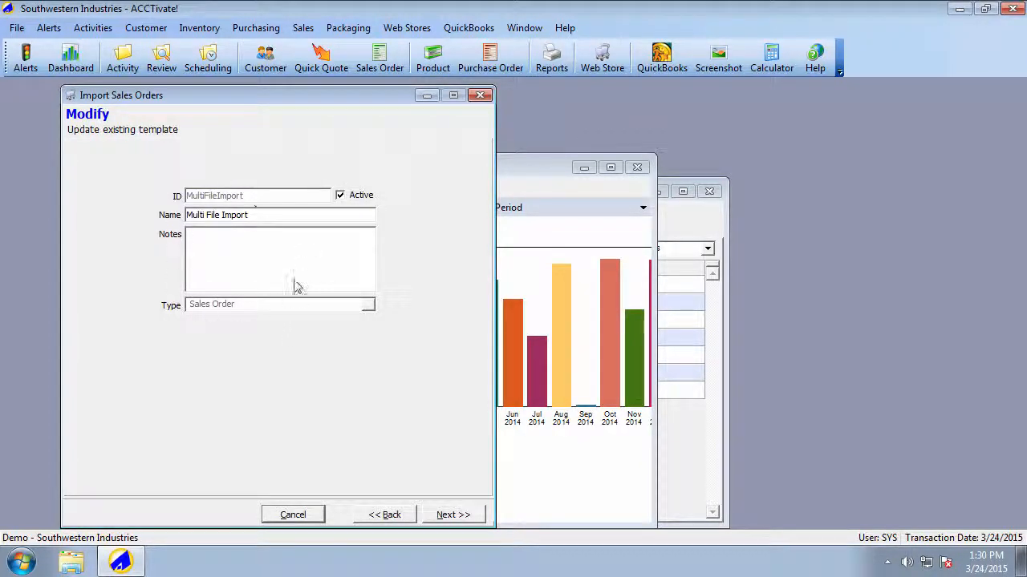
click(472, 517)
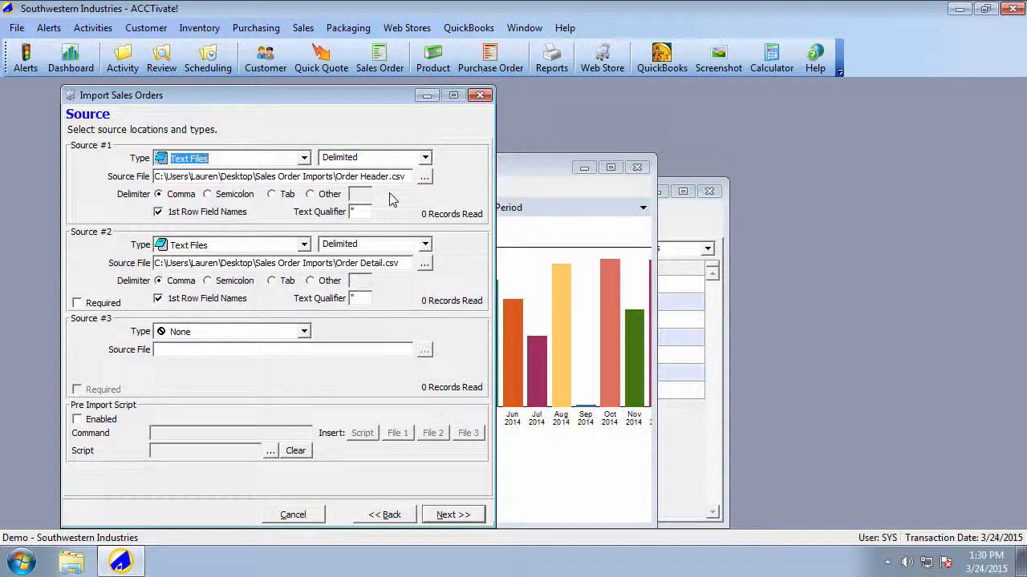
Mark Source #2, Order Detail.csv, as required and continue past the template options to the data preview.
click(77, 302)
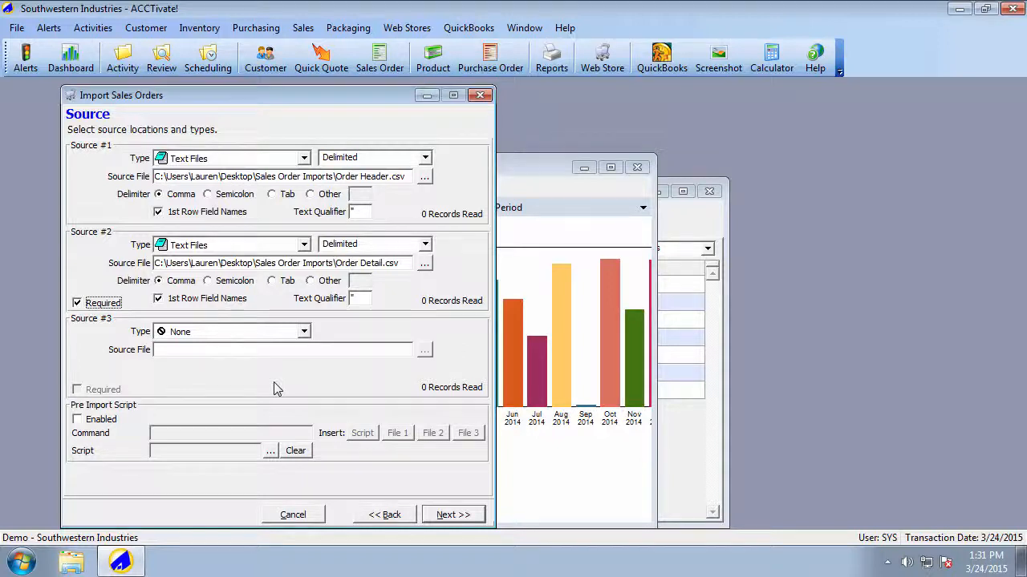
click(463, 517)
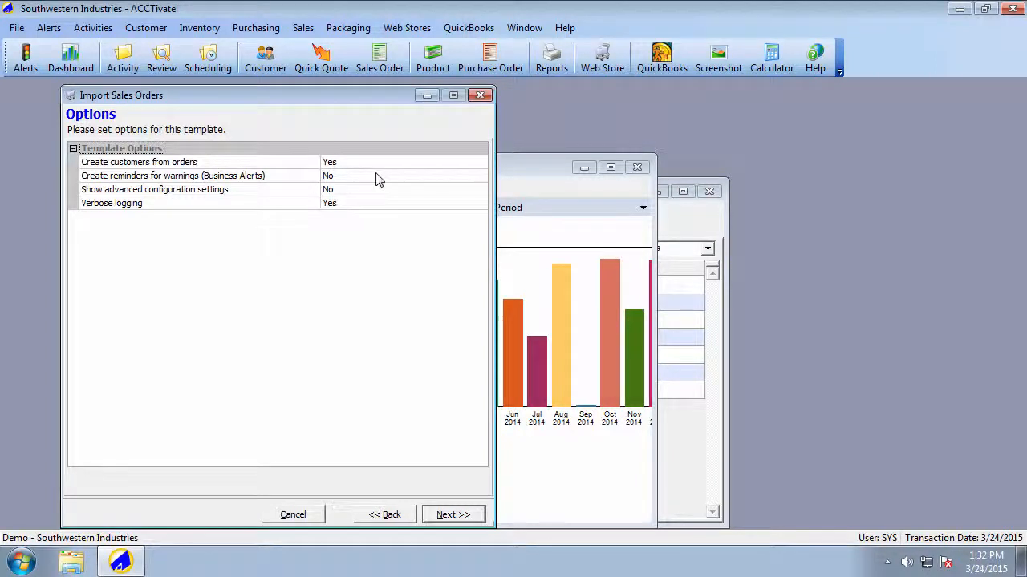
click(456, 518)
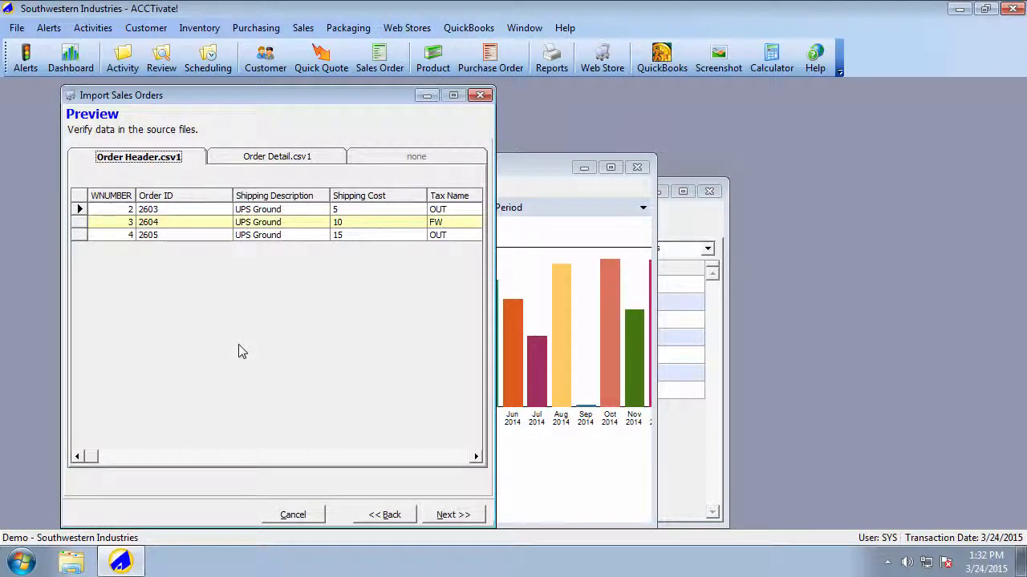
Examine the shipping, tax, order total, customer and address columns in the Order Header.csv preview.
click(476, 456)
click(476, 456)
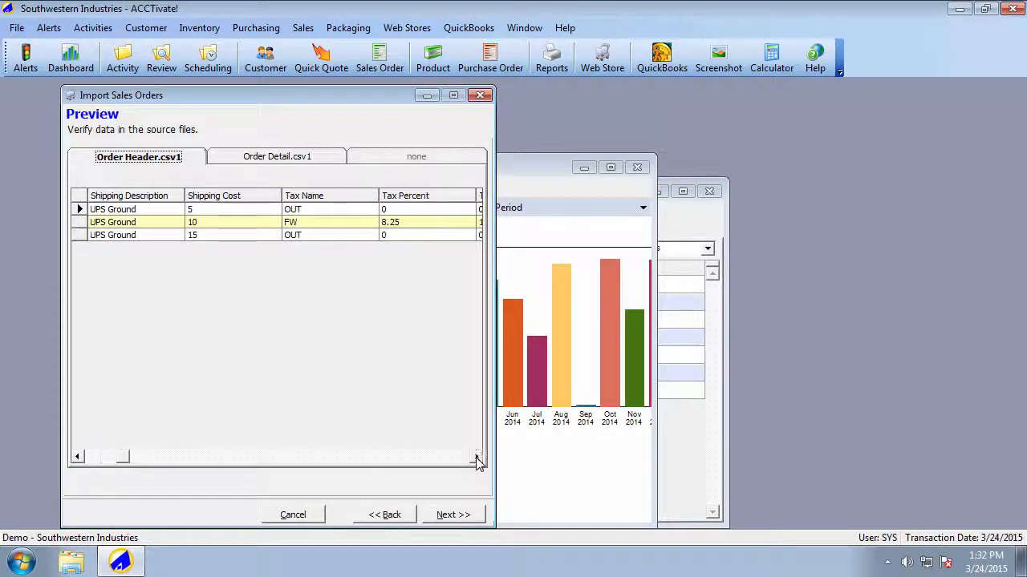
click(475, 456)
click(476, 457)
click(476, 457)
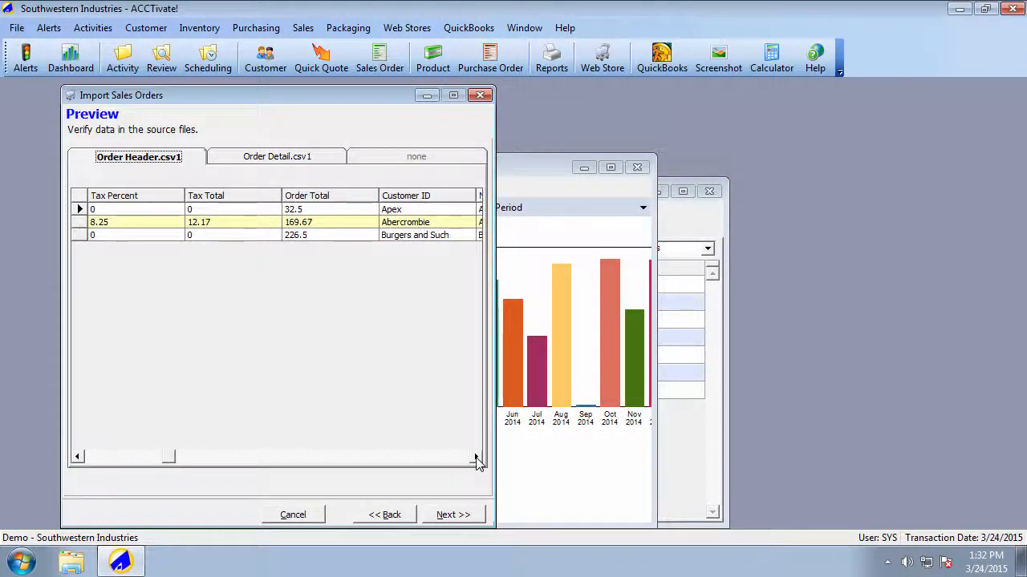
click(475, 456)
click(476, 456)
click(476, 457)
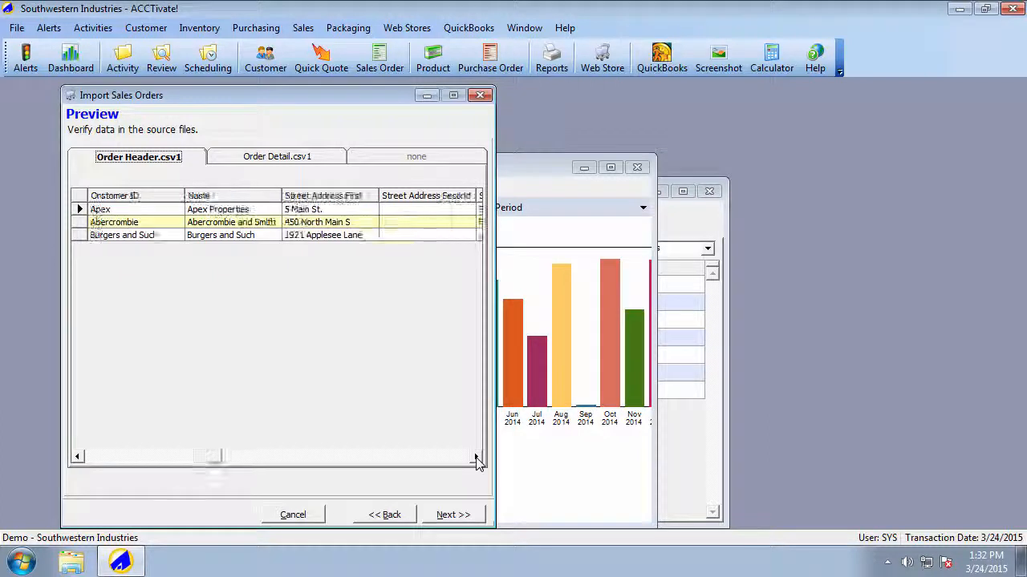
click(476, 456)
click(476, 457)
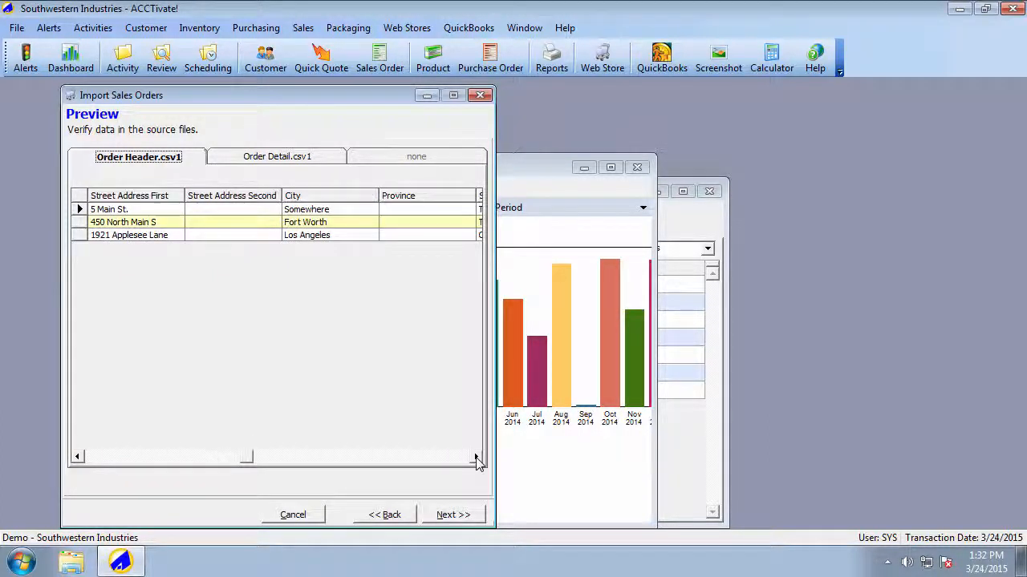
click(475, 456)
click(476, 456)
click(475, 456)
click(476, 457)
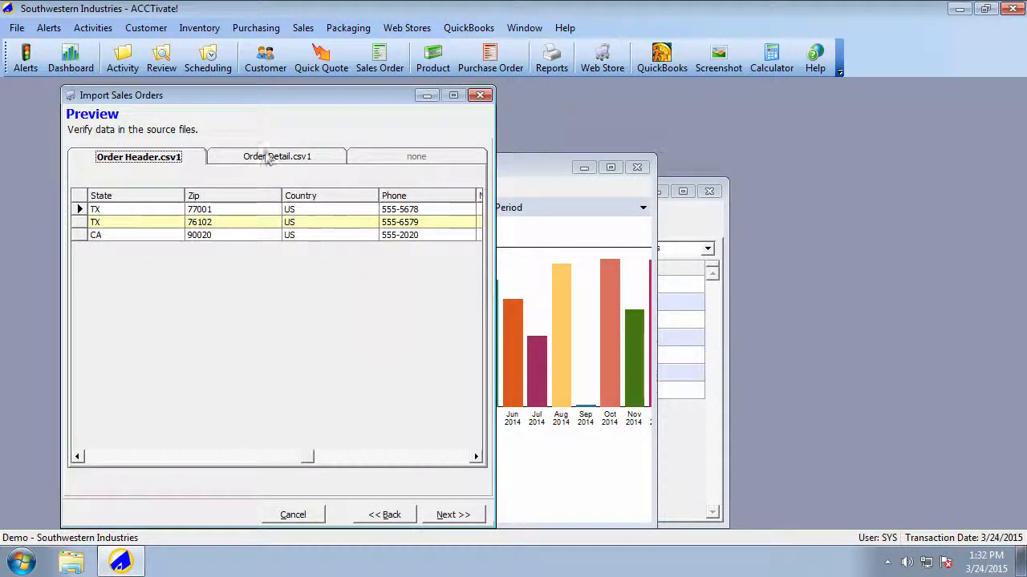
Examine the order lines in the Order Detail.csv preview, including product, quantity and price columns.
click(270, 158)
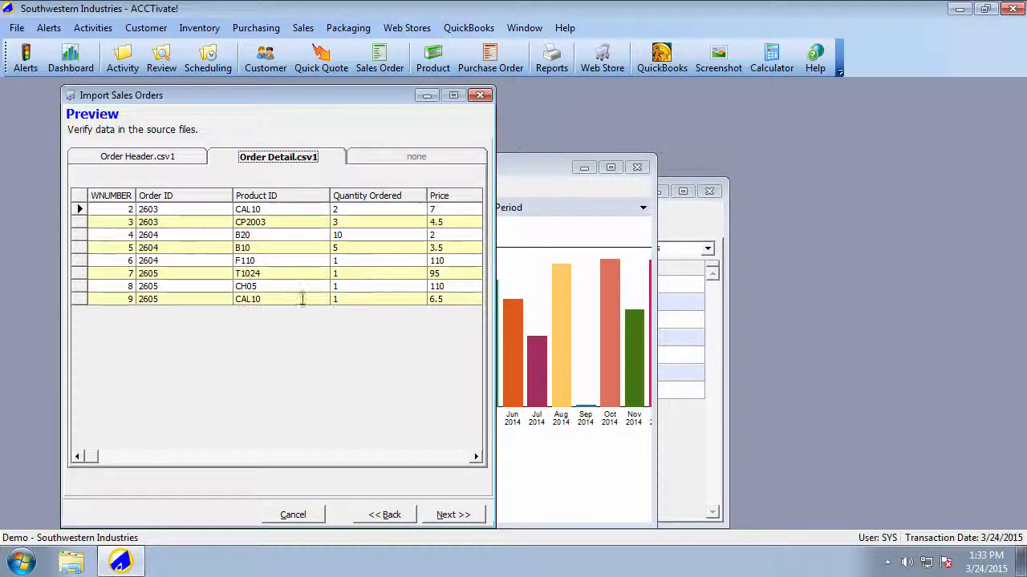
click(477, 457)
click(77, 456)
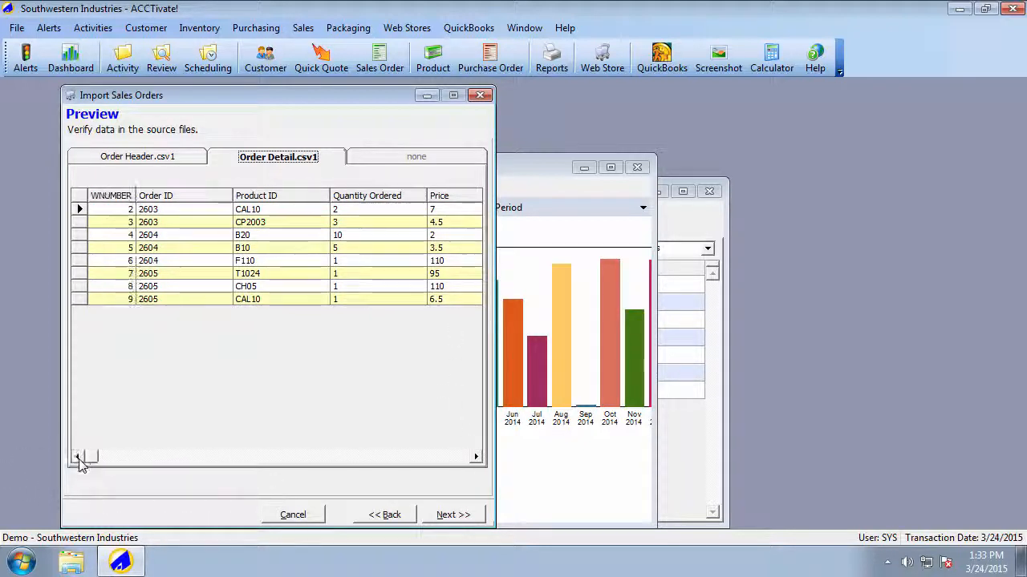
Continue past the Order ID relationship between the sources to the field mapping and expand the Order Detail fields.
click(448, 515)
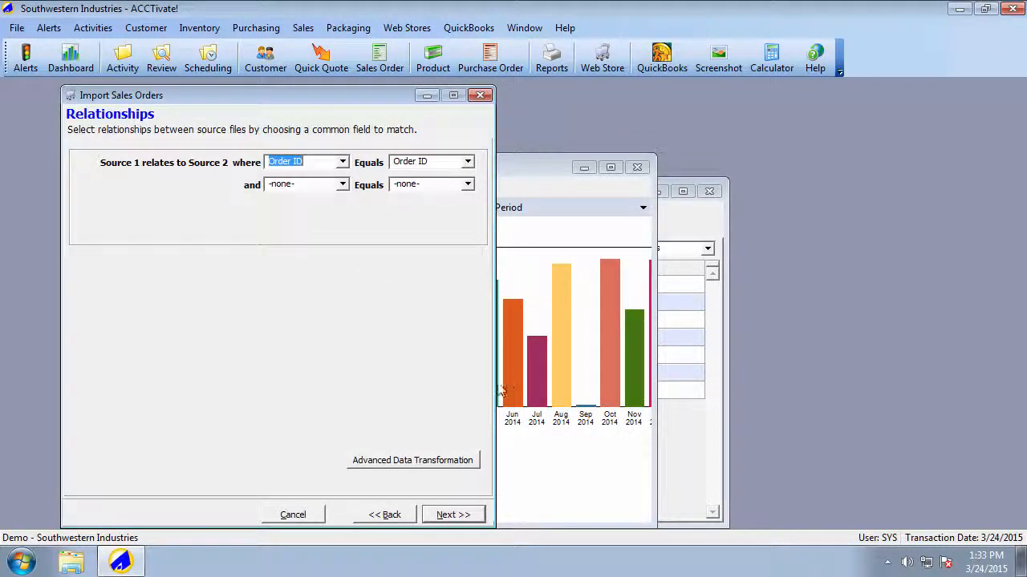
click(470, 519)
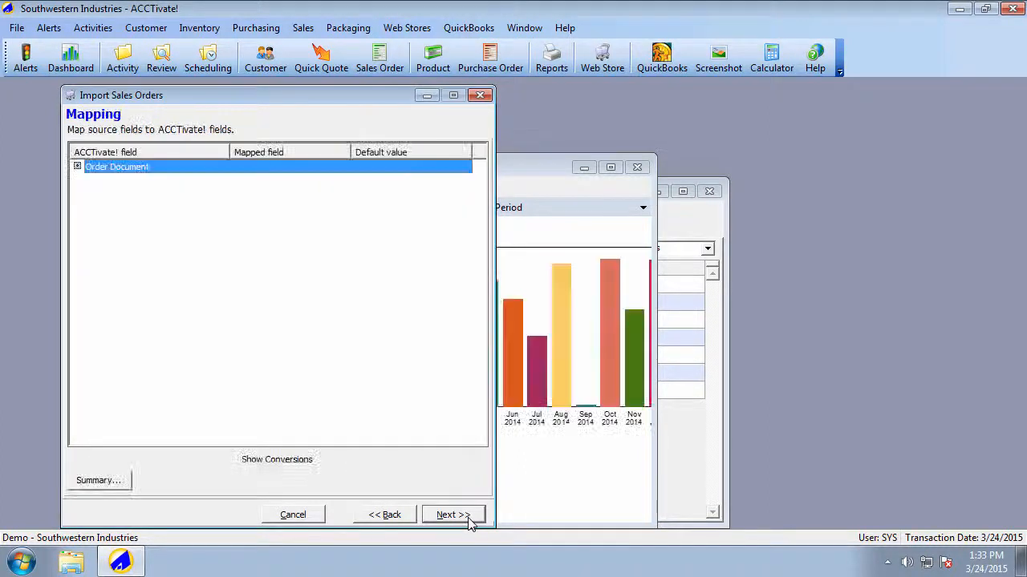
click(77, 166)
click(90, 180)
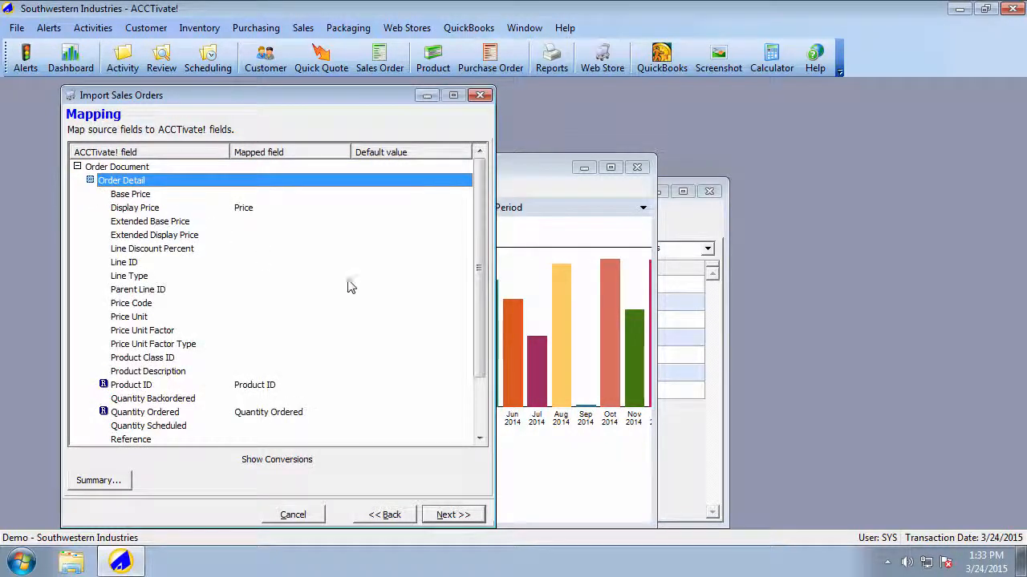
Look through the source fields available for the Display Price mapping, keeping Price selected.
mouse_move(481, 261)
mouse_down()
mouse_move(474, 326)
mouse_move(470, 269)
mouse_up()
click(275, 196)
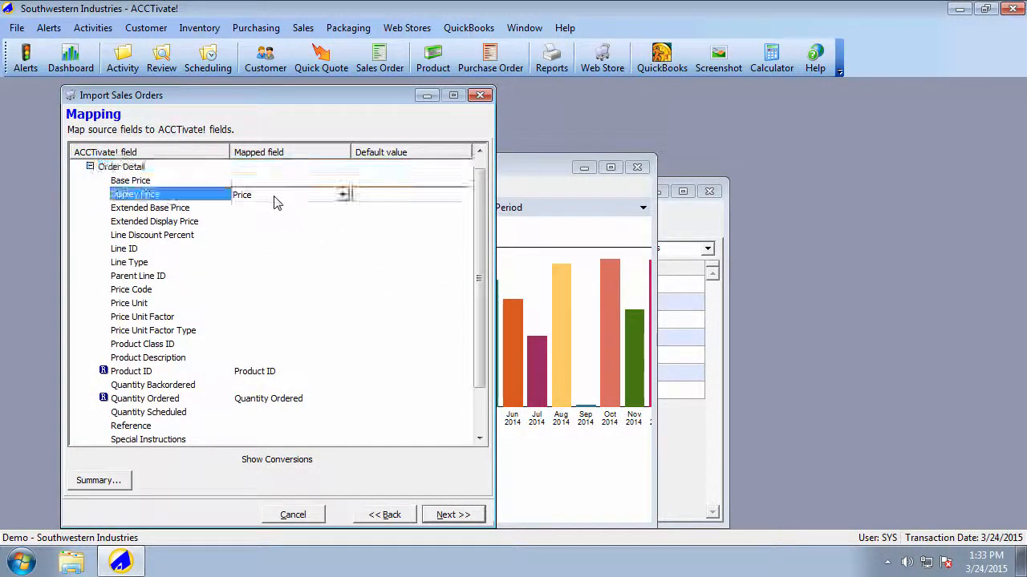
click(342, 195)
drag(344, 267, 343, 222)
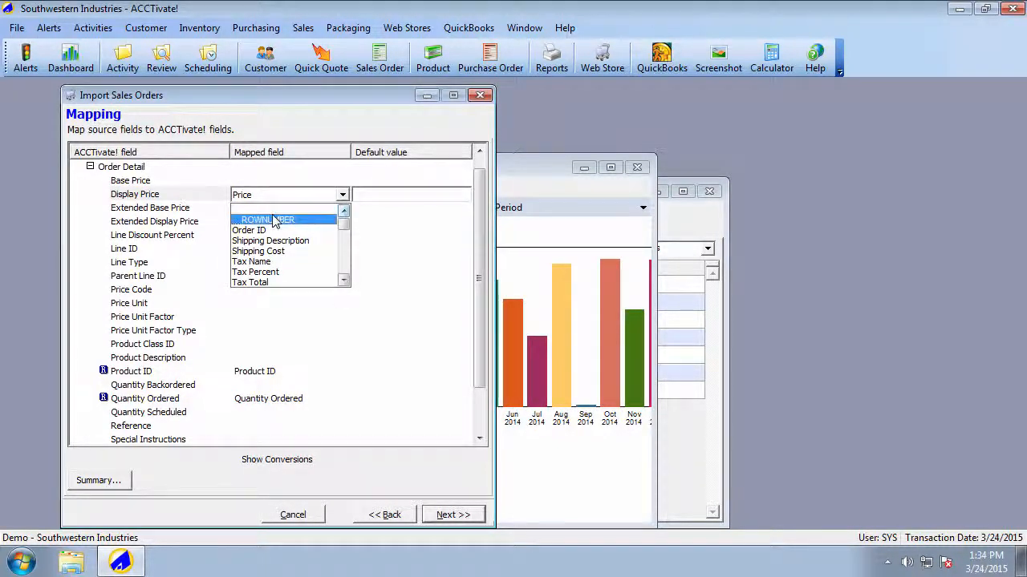
drag(348, 232, 341, 274)
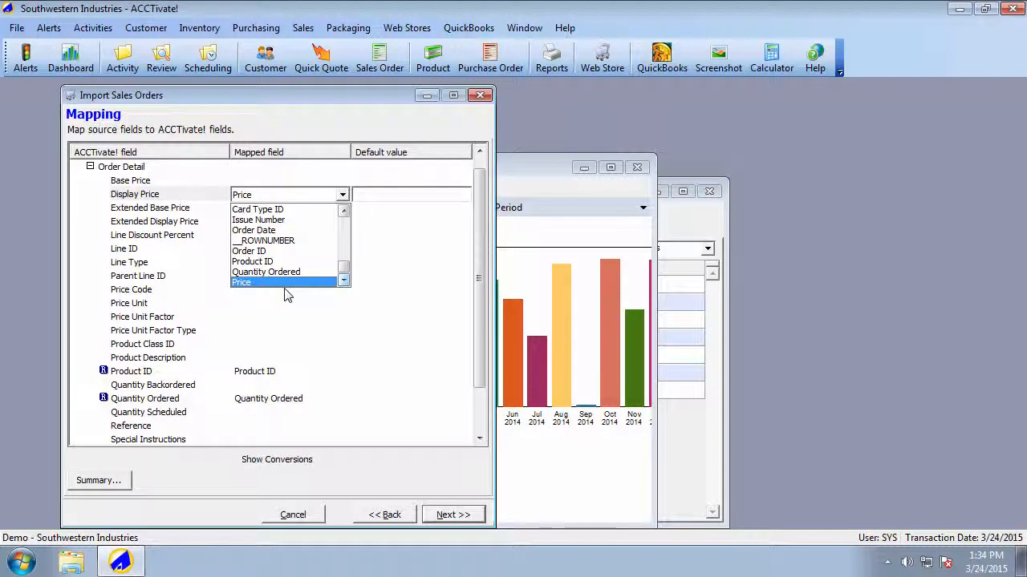
click(488, 362)
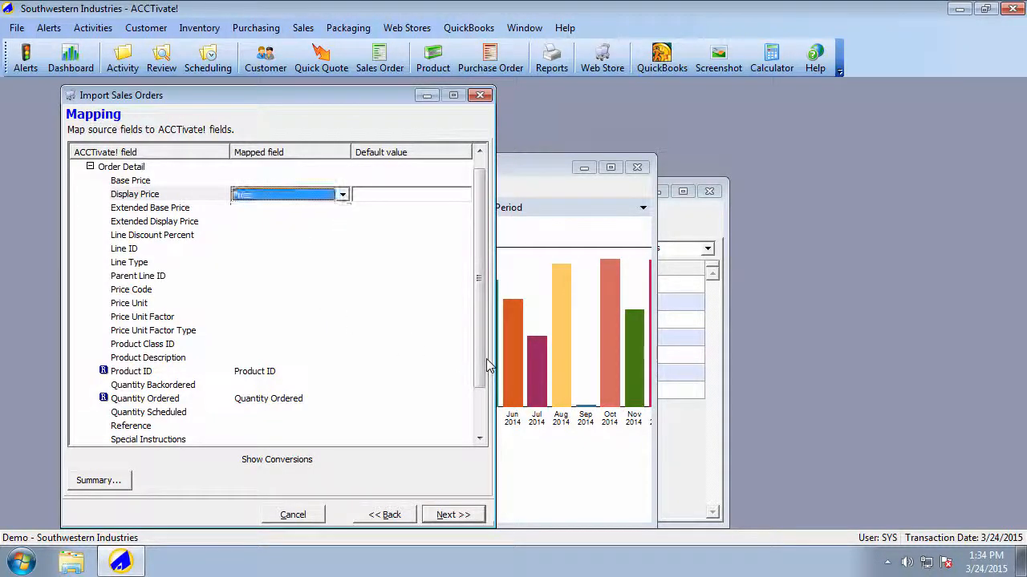
Expand the Order Header fields in the mapping and review which source fields they are mapped to.
drag(479, 305, 478, 346)
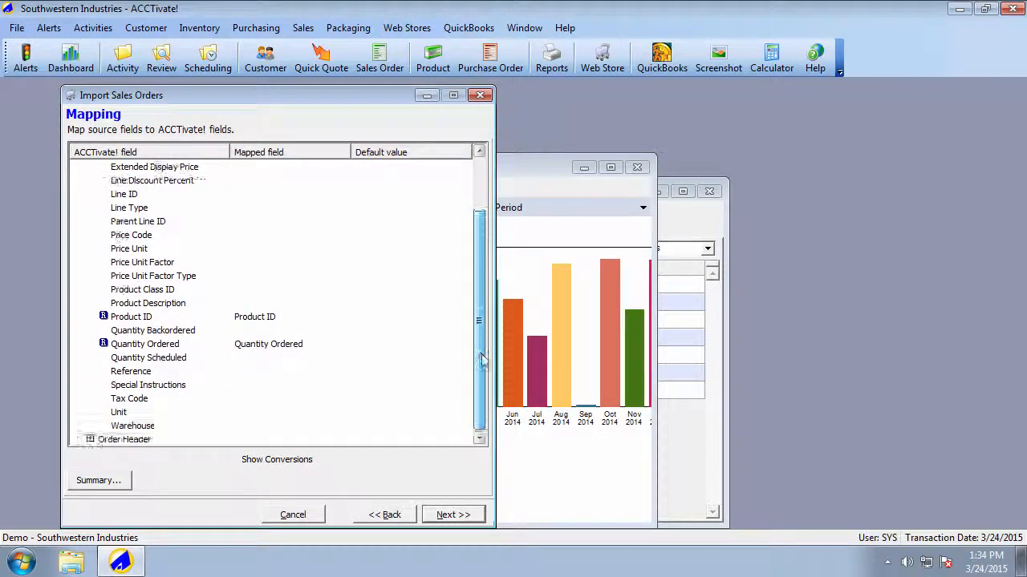
click(89, 440)
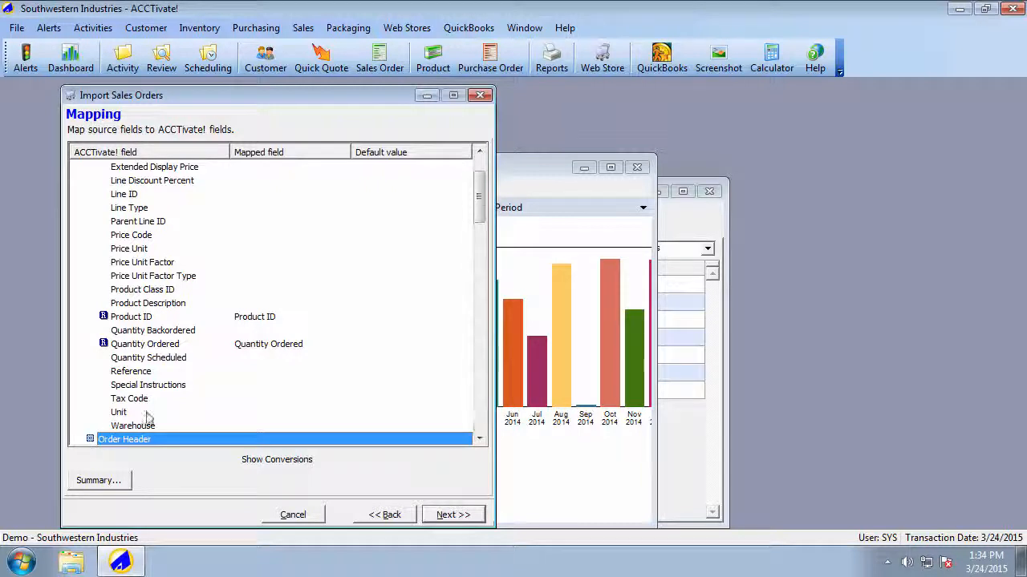
scroll(411, 328, down, 4)
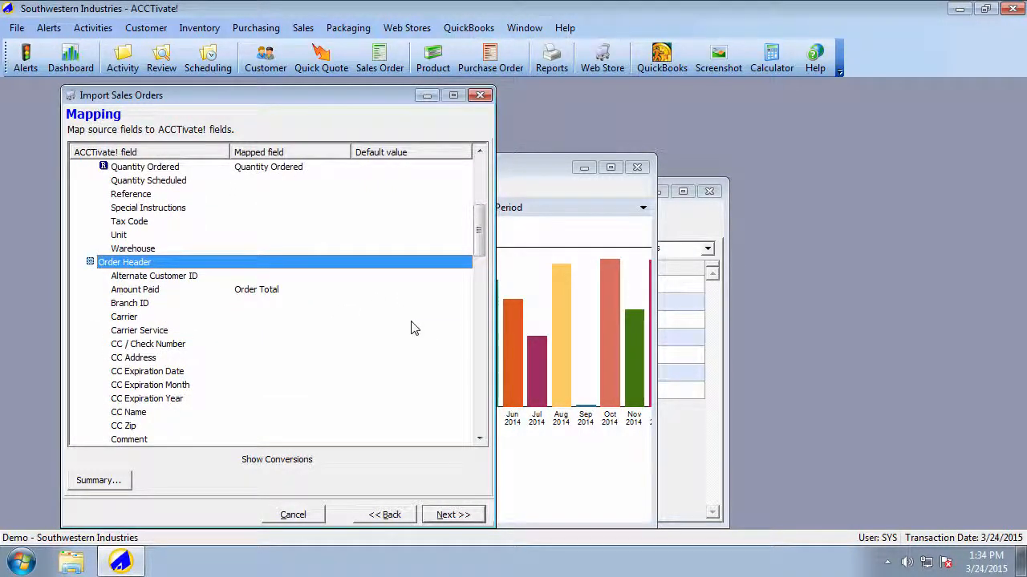
scroll(405, 333, down, 1)
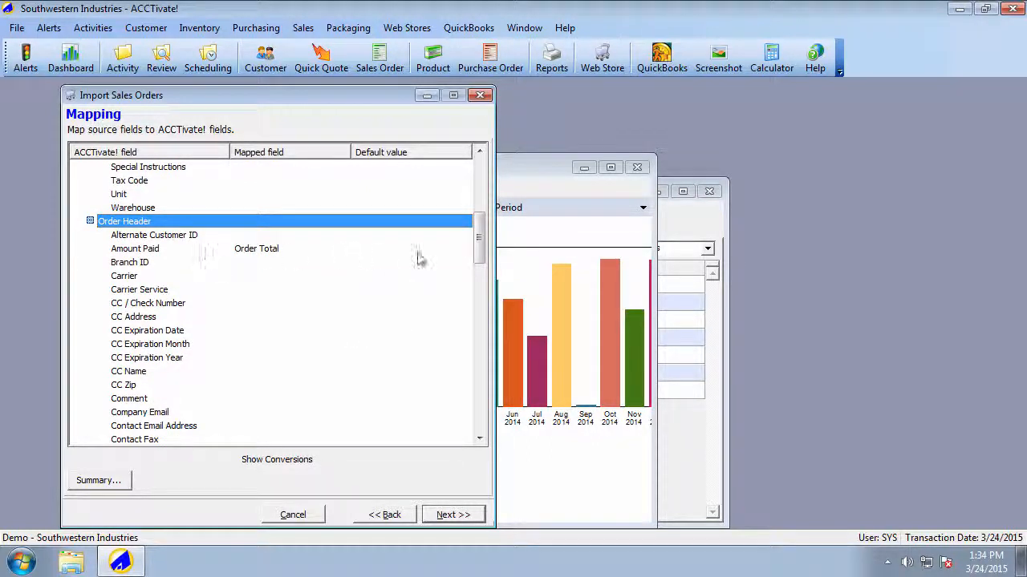
drag(480, 232, 481, 249)
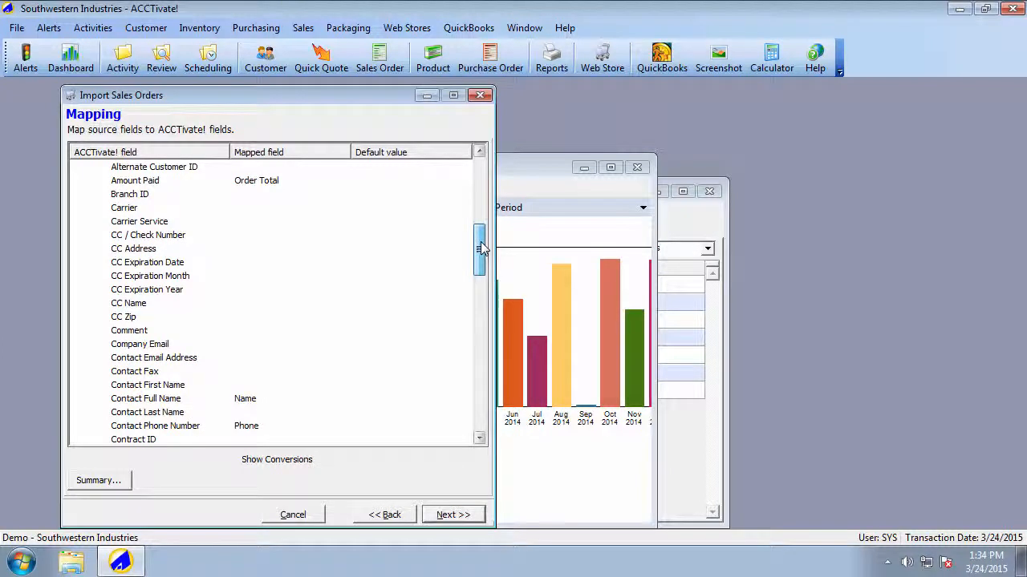
drag(481, 249, 482, 285)
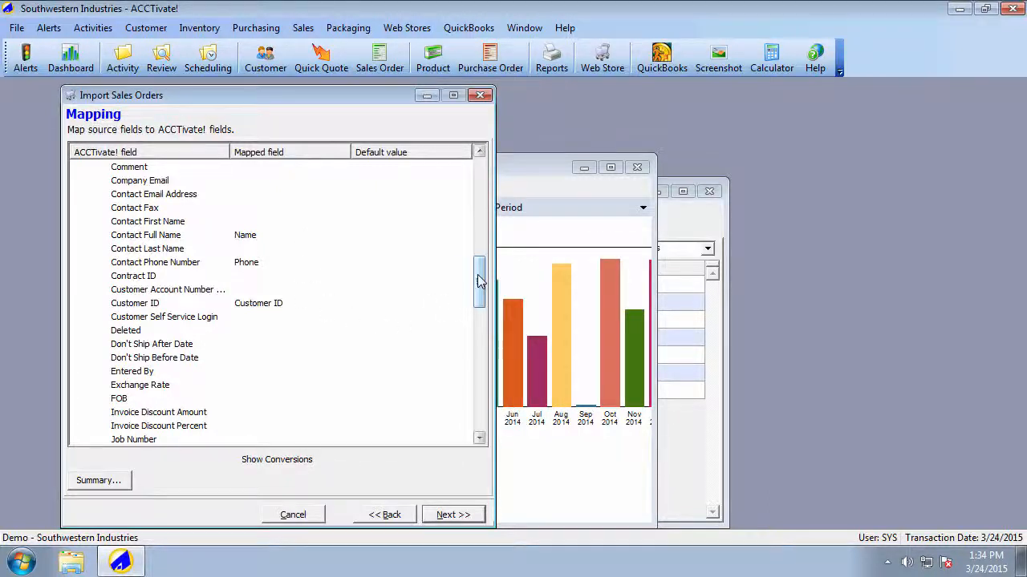
drag(481, 279, 482, 294)
Look through the source fields available for the Order Header's Customer ID mapping, keeping Customer ID selected.
click(264, 249)
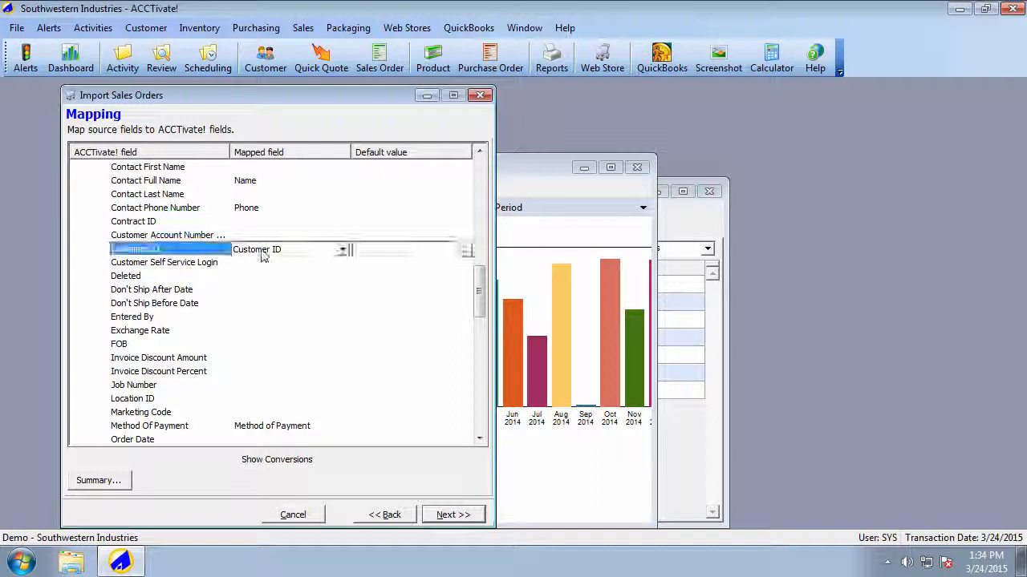
click(343, 249)
mouse_move(345, 293)
mouse_down()
mouse_move(346, 281)
mouse_move(345, 290)
mouse_up()
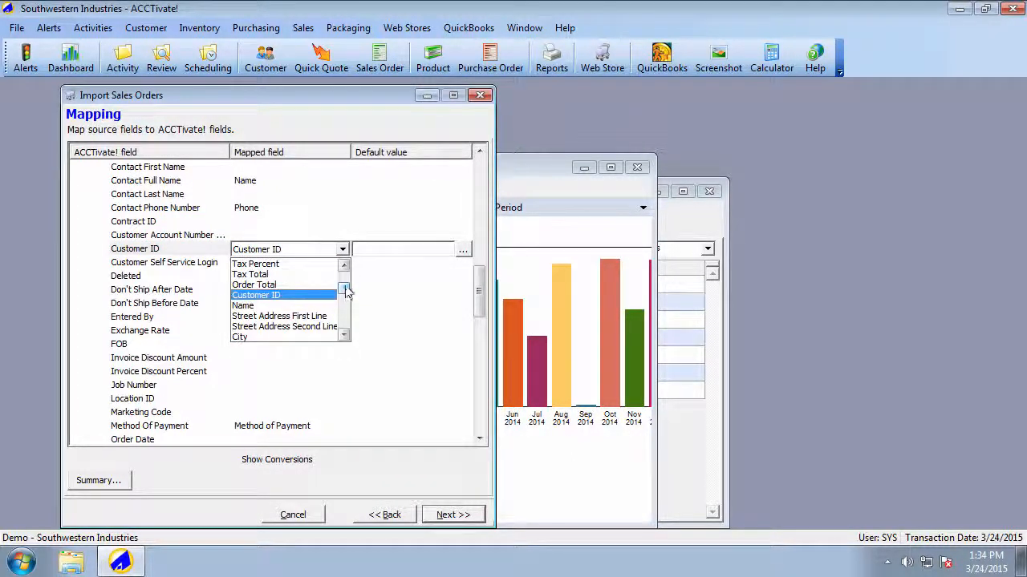
click(344, 250)
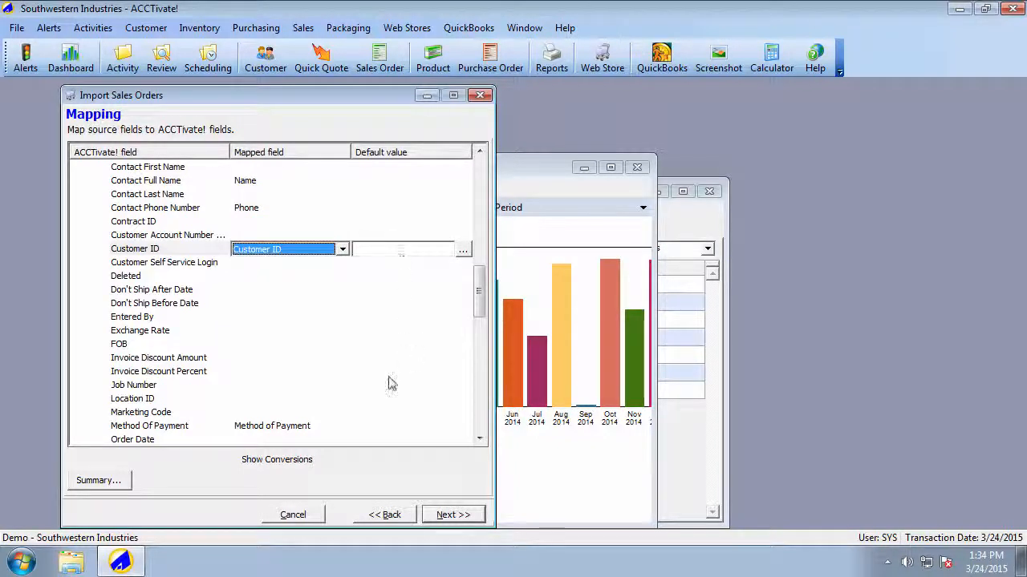
Look through the default values available for the Order Header's Method Of Payment, leaving the default blank.
click(293, 426)
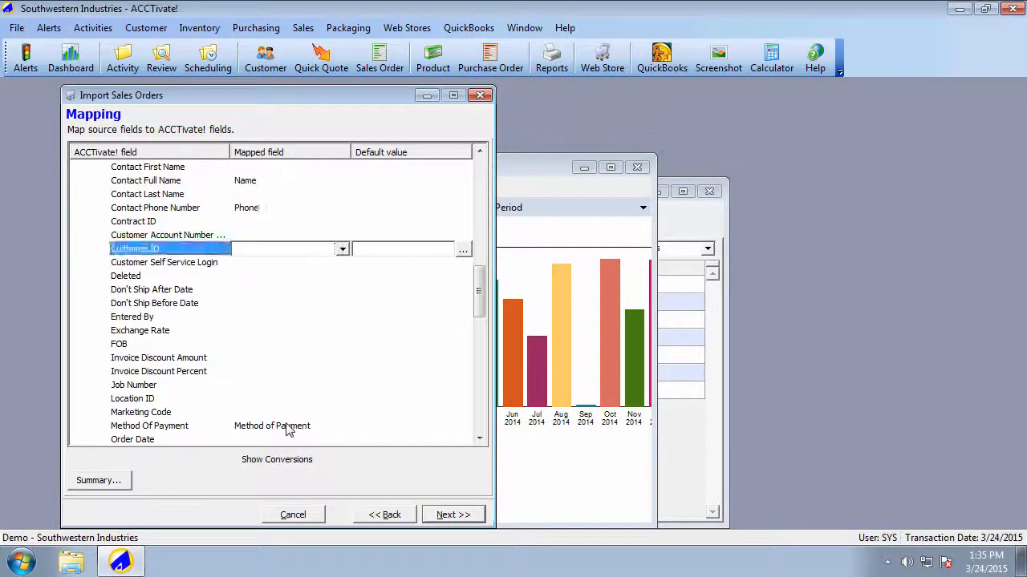
drag(481, 289, 486, 326)
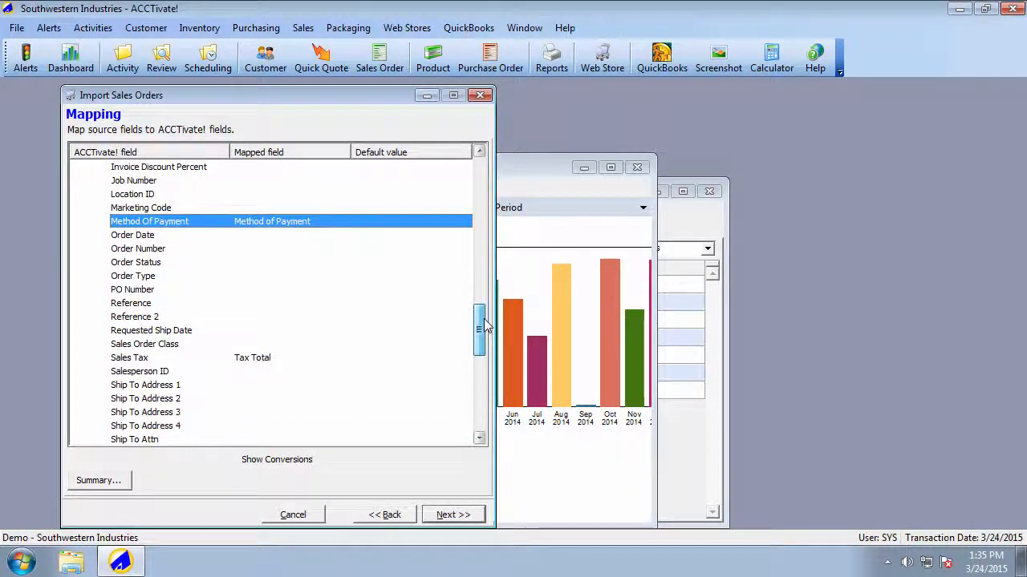
click(436, 223)
click(463, 223)
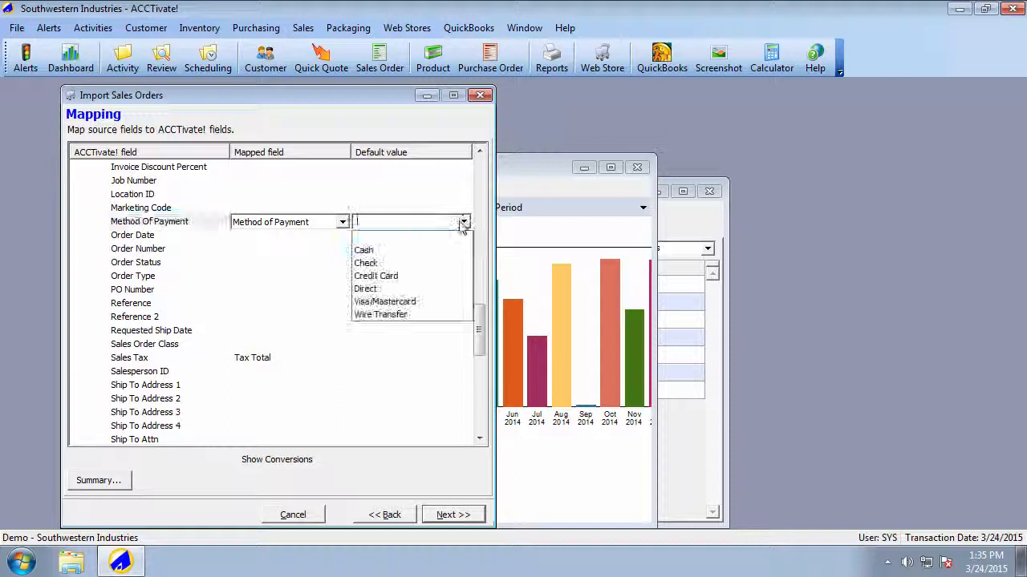
click(390, 223)
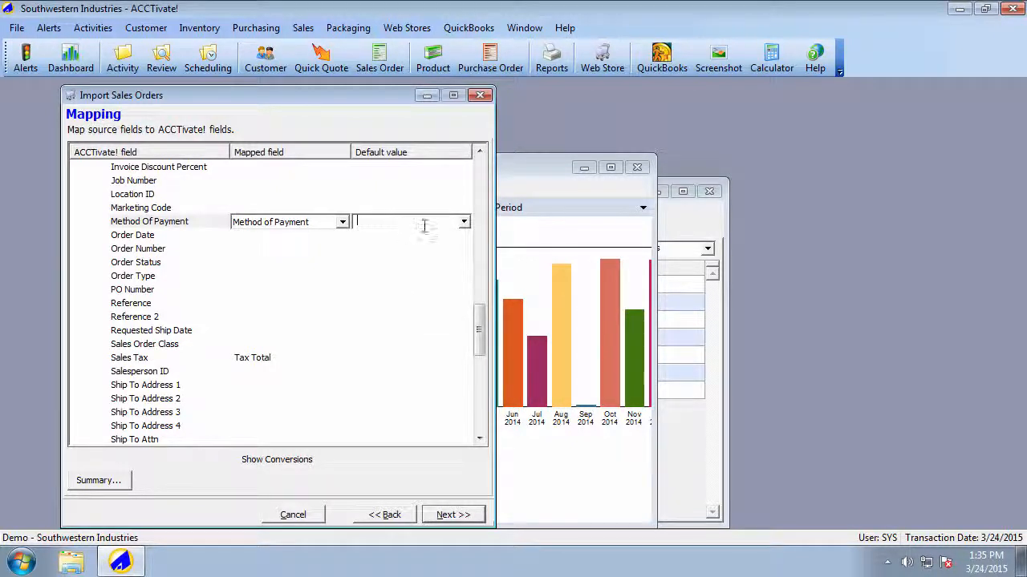
Show the conversions table for Method Of Payment and check the payment options it could convert to, leaving it empty.
click(323, 462)
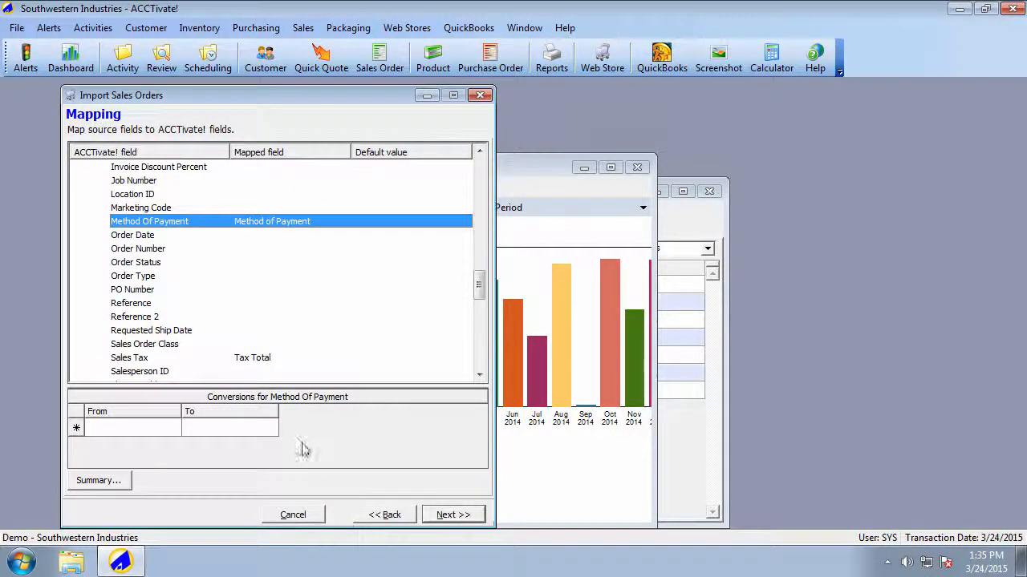
click(98, 426)
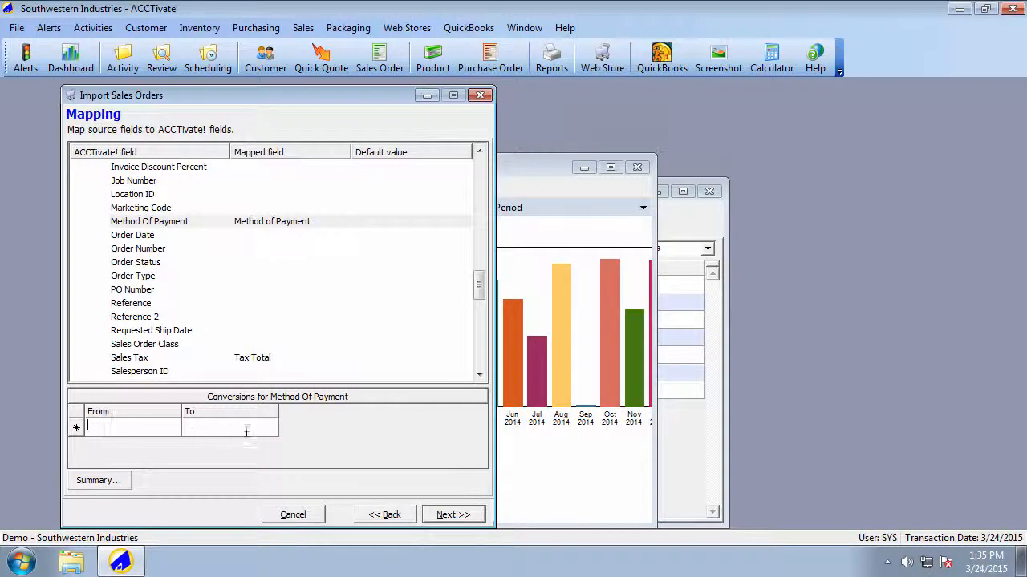
click(428, 222)
click(464, 222)
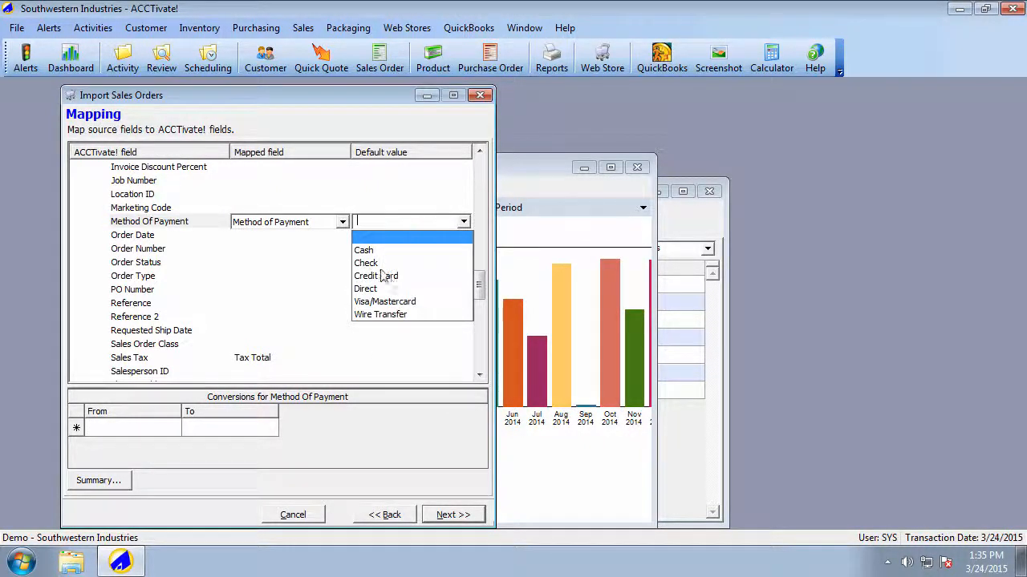
click(364, 225)
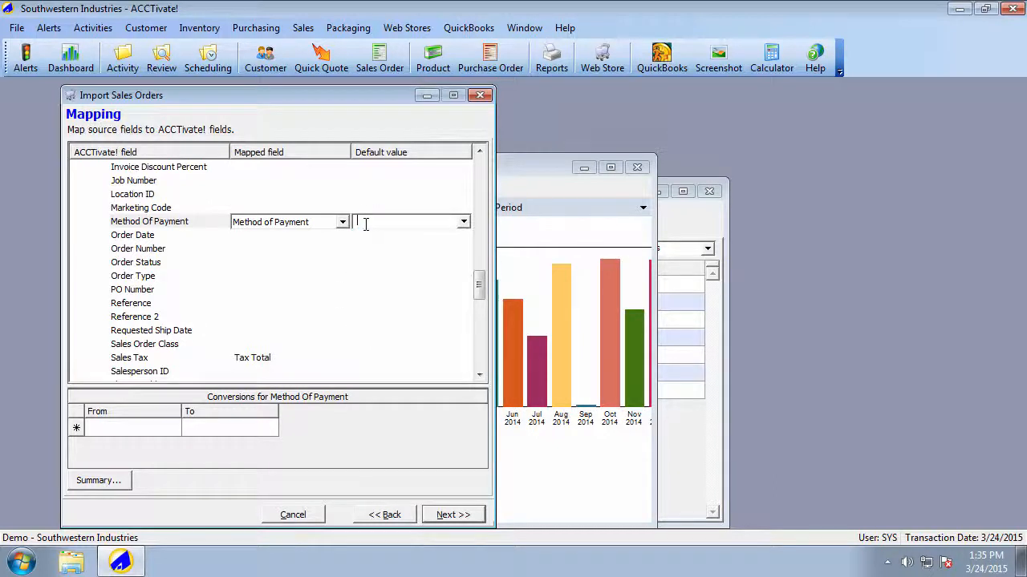
Map the Ship To Address 1 field to the source field Name.
click(272, 359)
drag(481, 287, 481, 315)
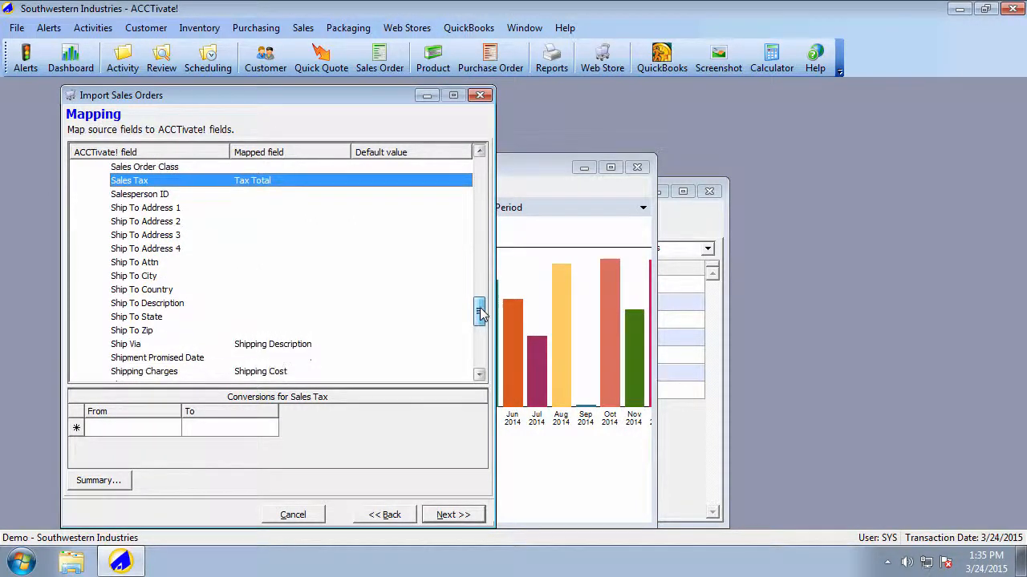
click(265, 209)
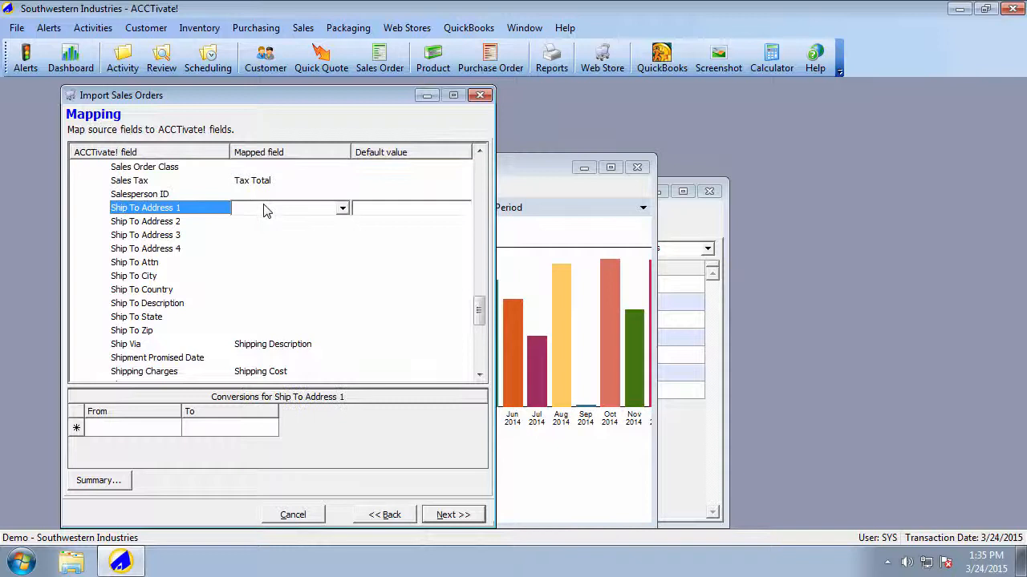
click(343, 208)
click(343, 276)
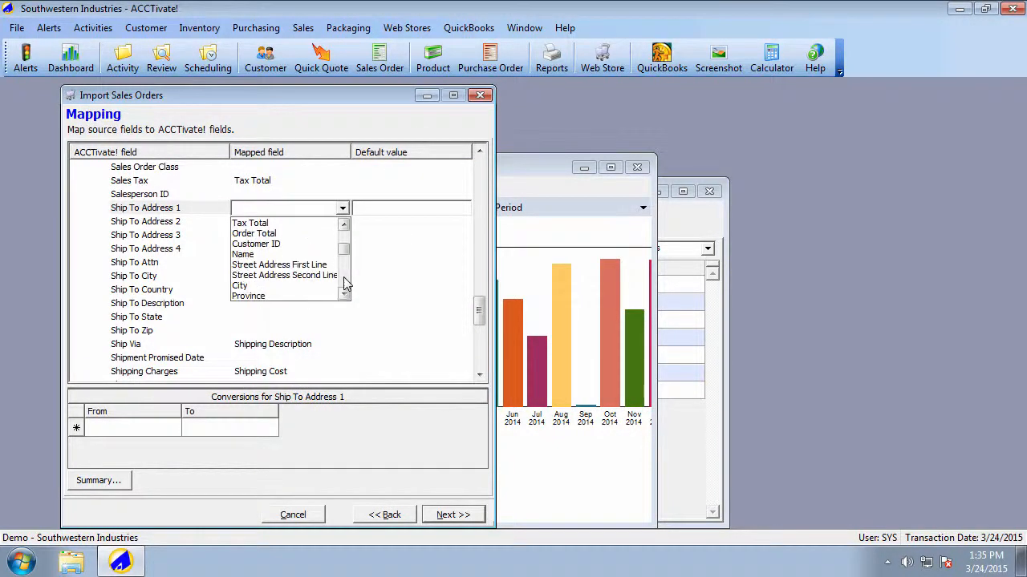
click(285, 255)
Map Ship To Address 2 to Street Address First Line and Ship To Address 3 to Street Address Second Line.
click(297, 222)
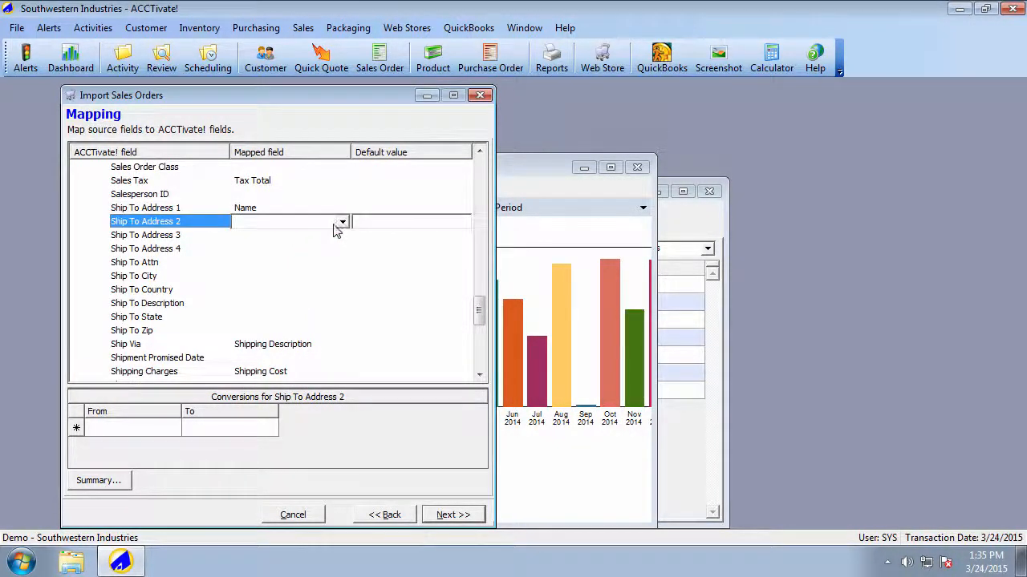
click(342, 221)
click(343, 291)
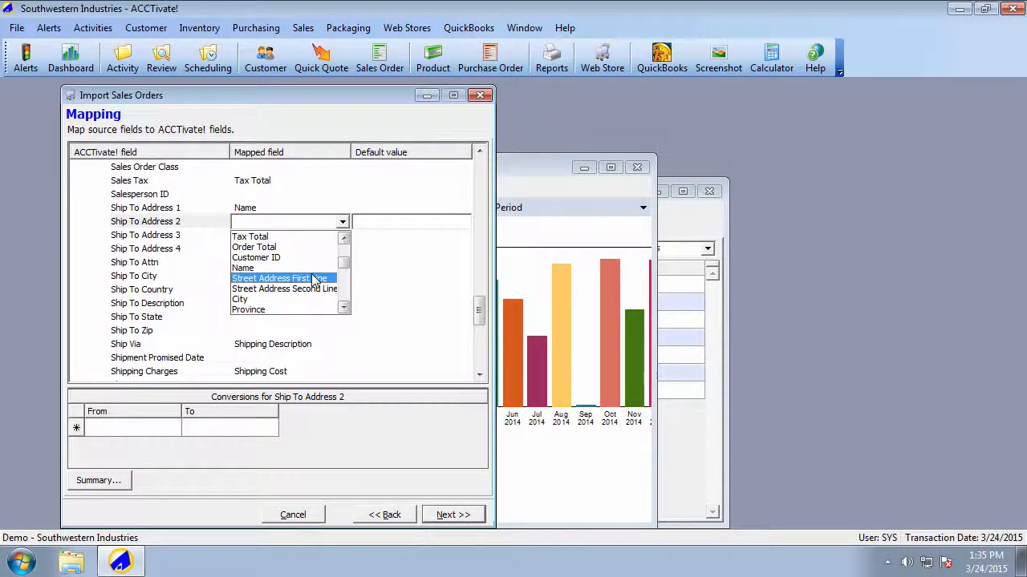
click(314, 275)
click(320, 236)
click(342, 236)
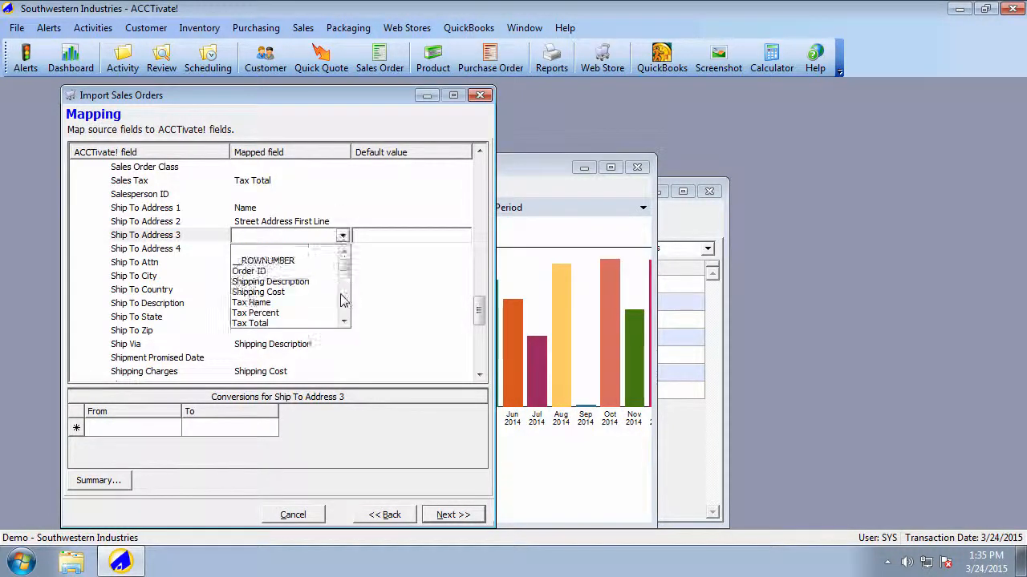
click(343, 303)
click(331, 304)
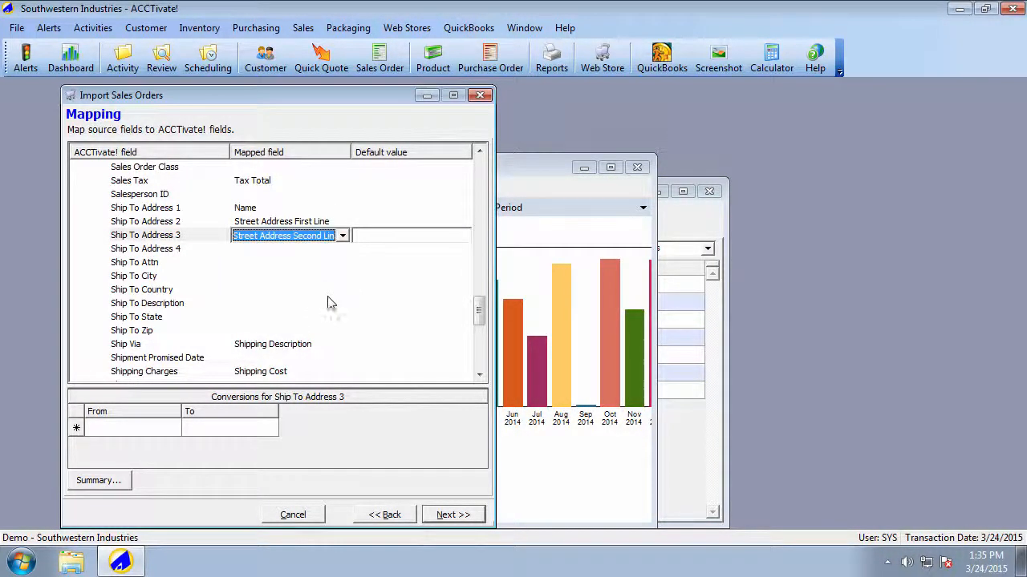
Map the Ship To City field to the source field City.
click(269, 275)
click(343, 276)
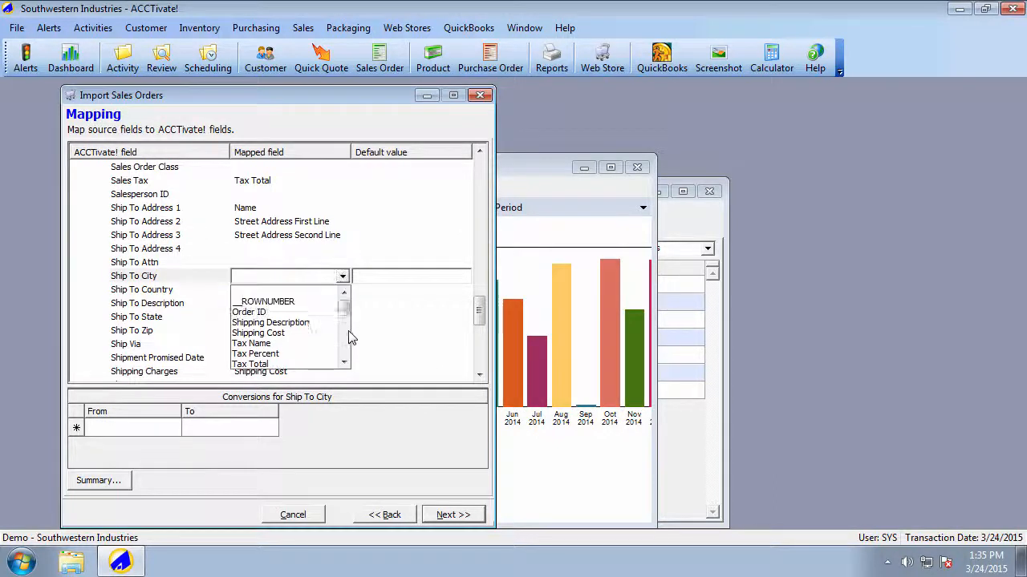
scroll(344, 345, down, 2)
click(272, 364)
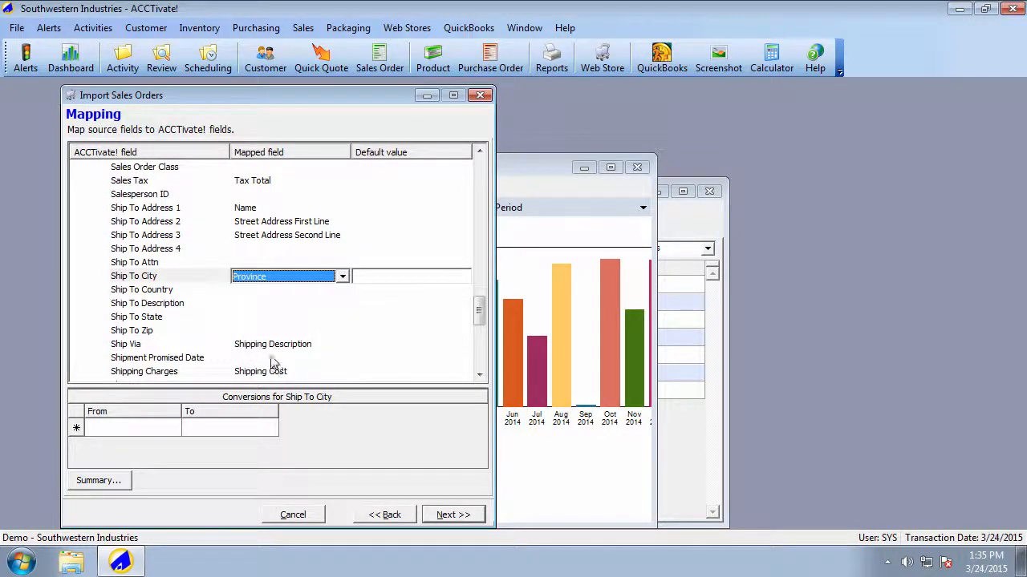
scroll(275, 353, up, 1)
scroll(301, 300, down, 1)
scroll(299, 304, up, 1)
Map the Ship To State field to the source field State.
click(280, 321)
click(343, 318)
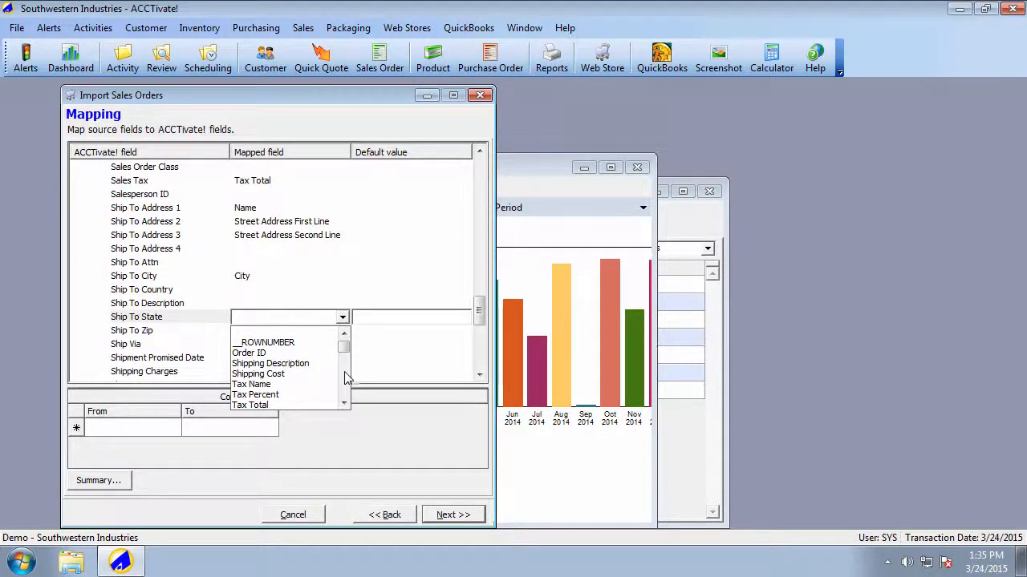
scroll(337, 373, down, 2)
scroll(291, 393, down, 1)
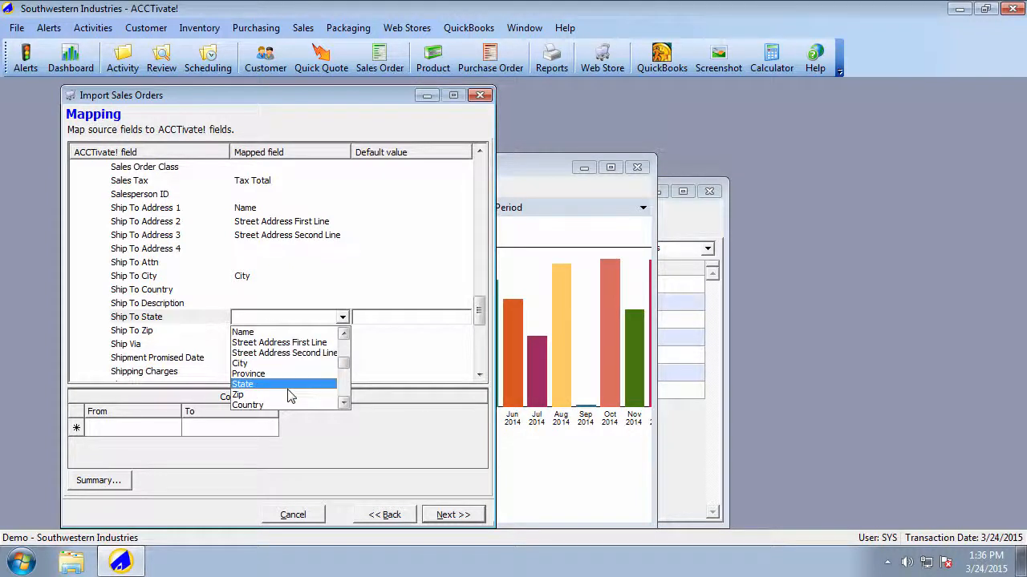
click(281, 385)
Map the Ship To Zip field to the source field Zip.
click(278, 330)
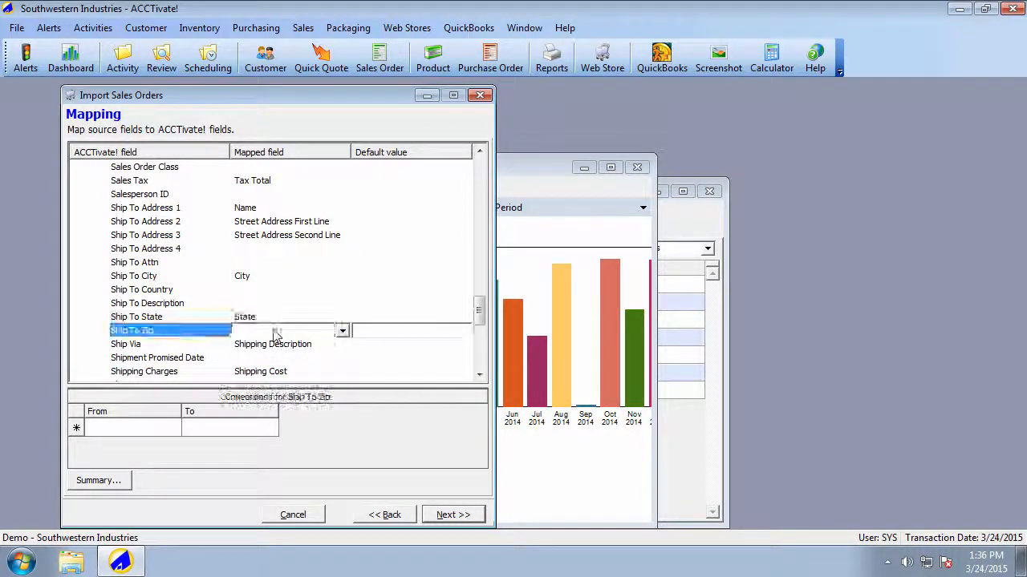
click(342, 331)
scroll(345, 401, down, 2)
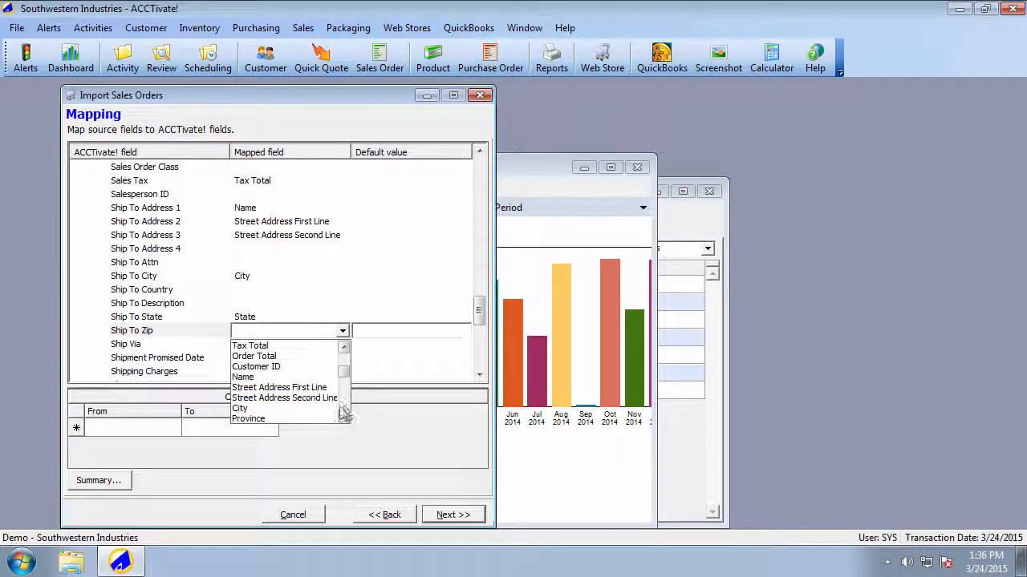
scroll(345, 401, down, 3)
click(325, 366)
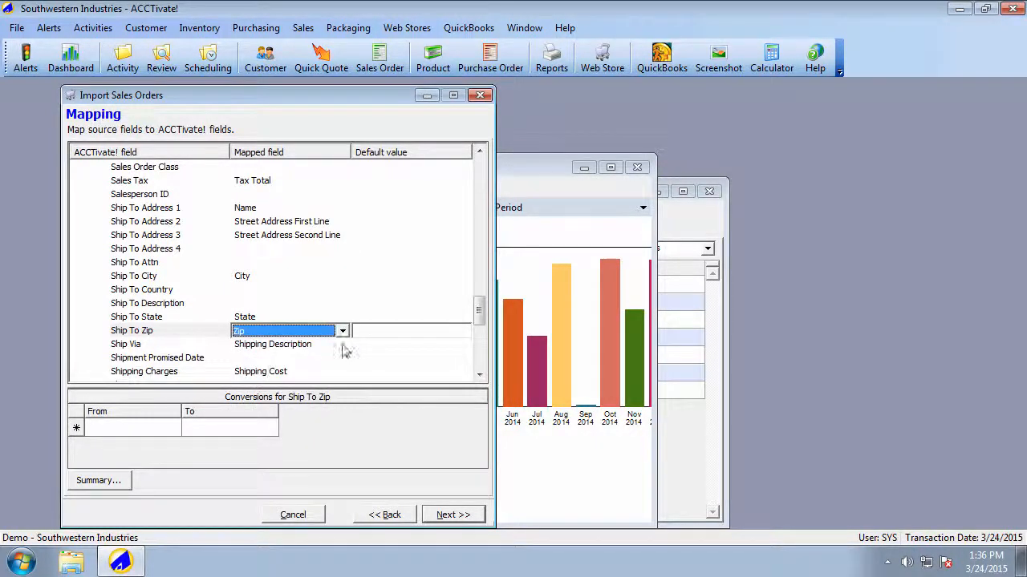
Review the Tax Code field's conversions and its available default values, leaving the default blank.
drag(481, 315, 491, 357)
click(263, 282)
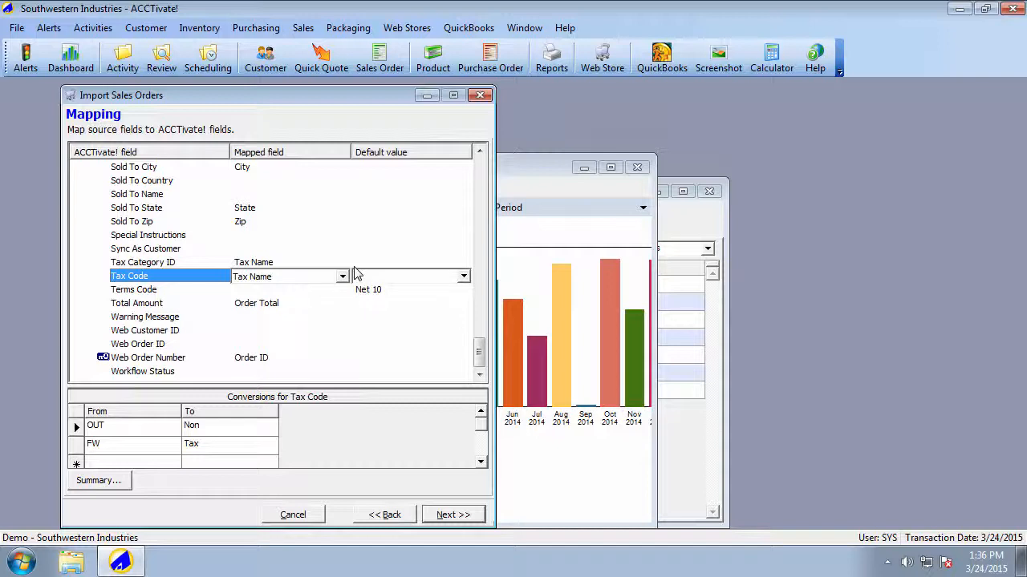
click(463, 277)
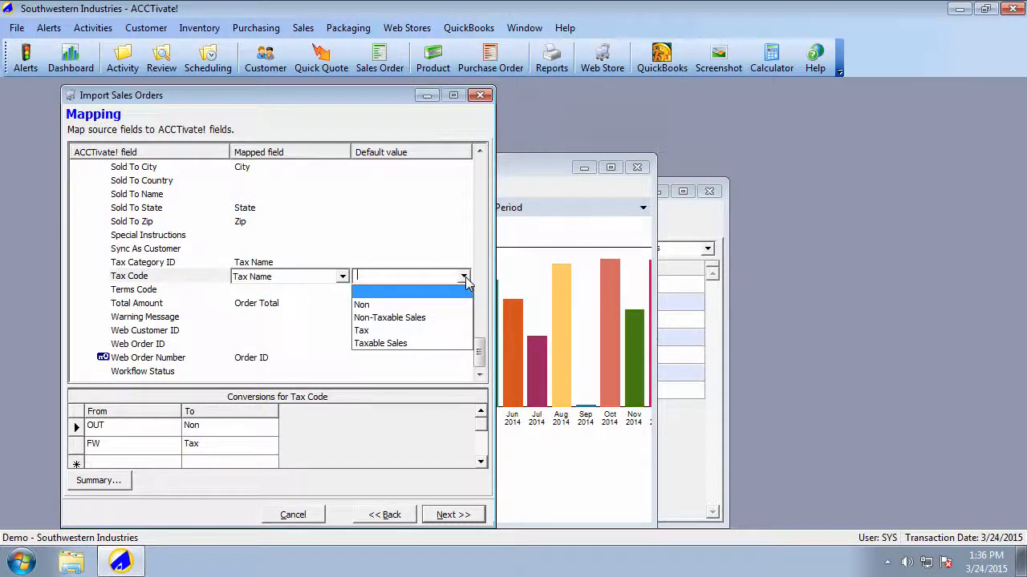
click(465, 277)
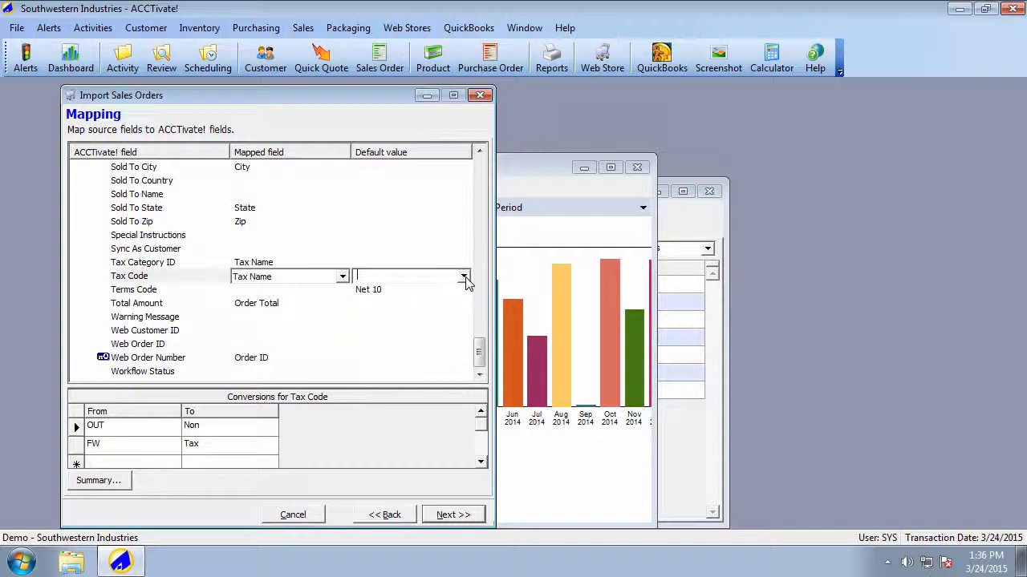
Look through the default values available for Tax Category ID, leaving the default blank.
click(282, 263)
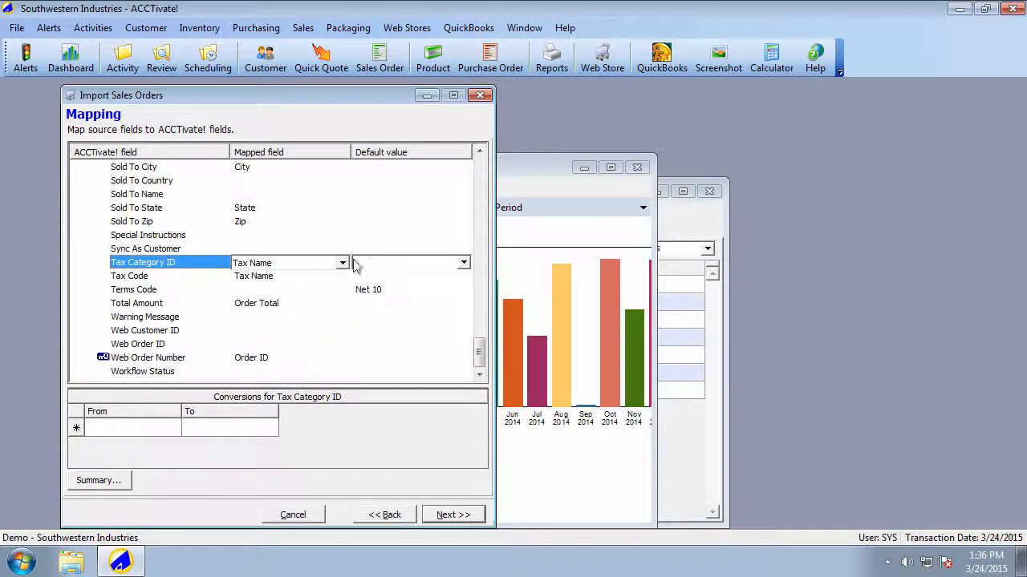
click(463, 263)
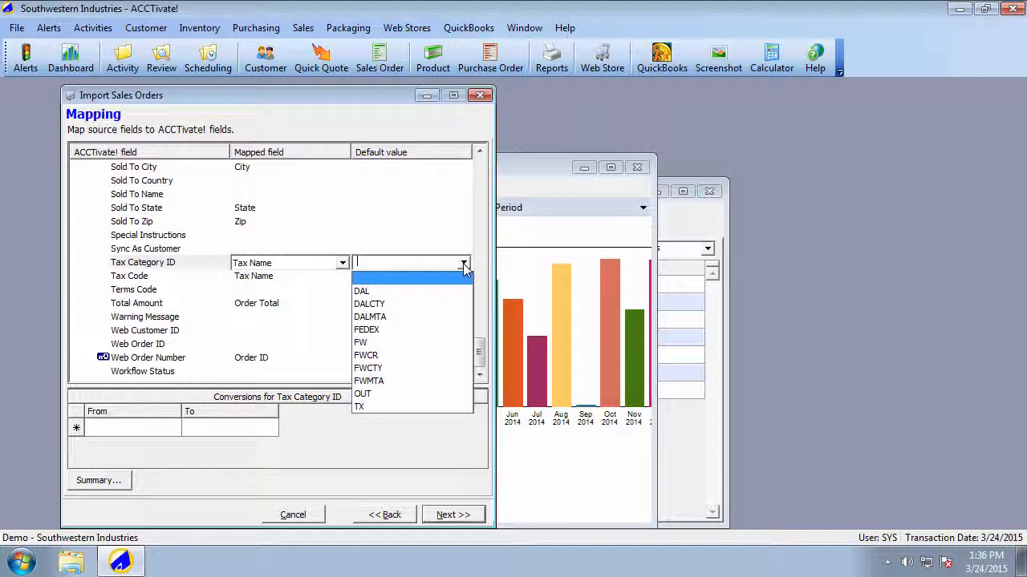
click(464, 265)
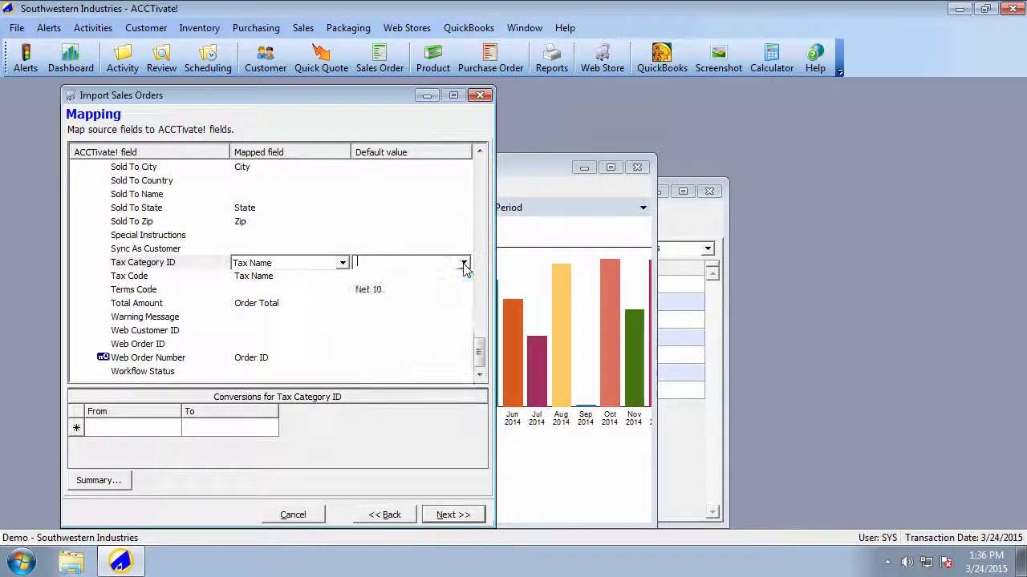
Check the default value options for Terms Code, keeping Net 10, and review the Total Amount mapping.
click(392, 291)
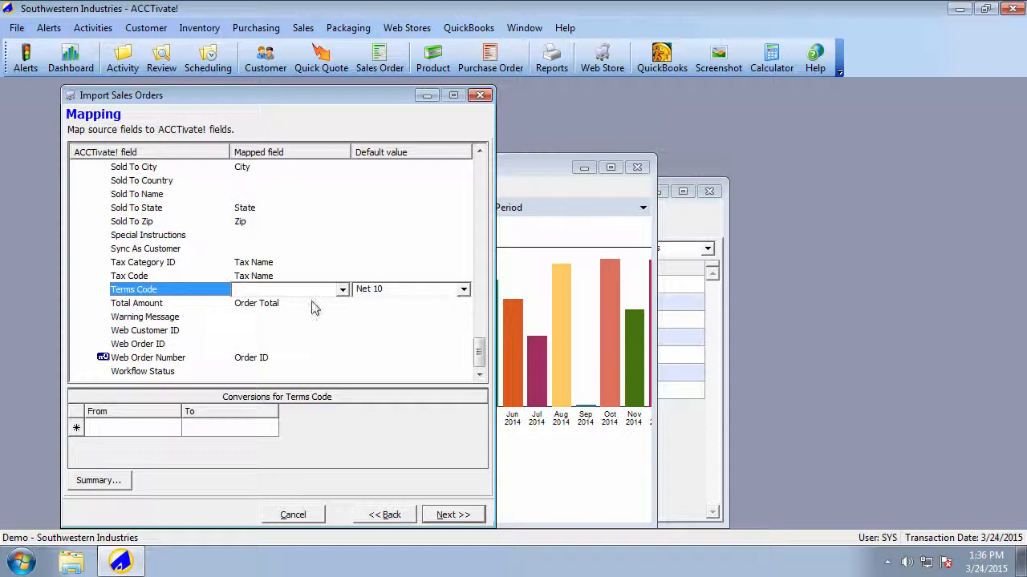
click(463, 290)
click(465, 290)
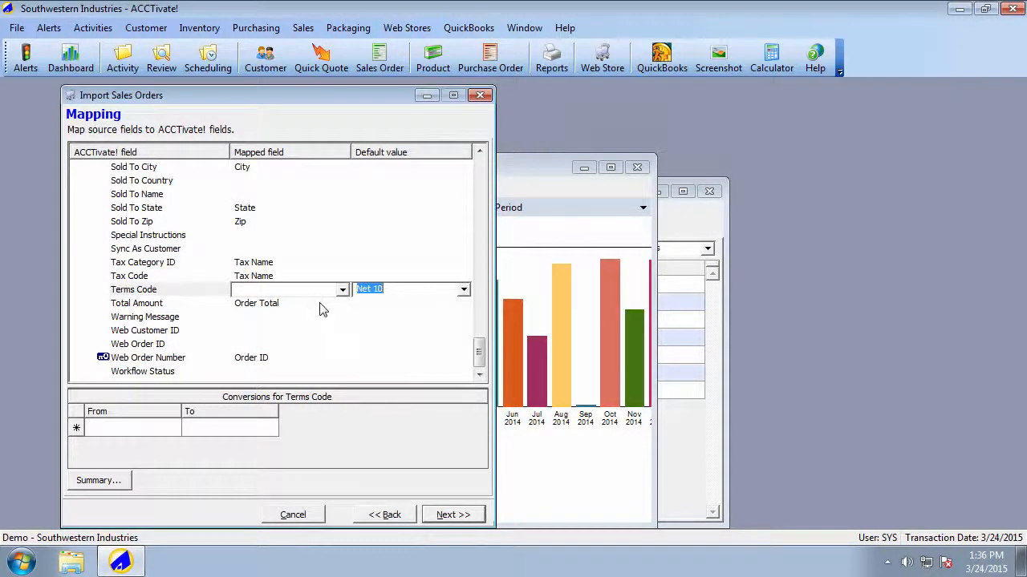
click(320, 305)
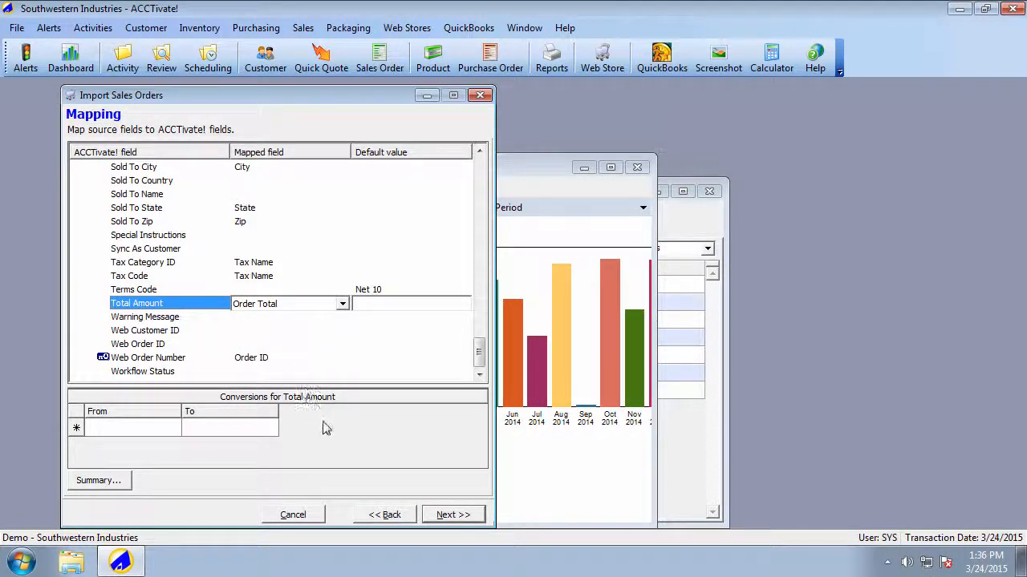
Continue to the Import page, validate the orders, and review the validation notes.
click(449, 515)
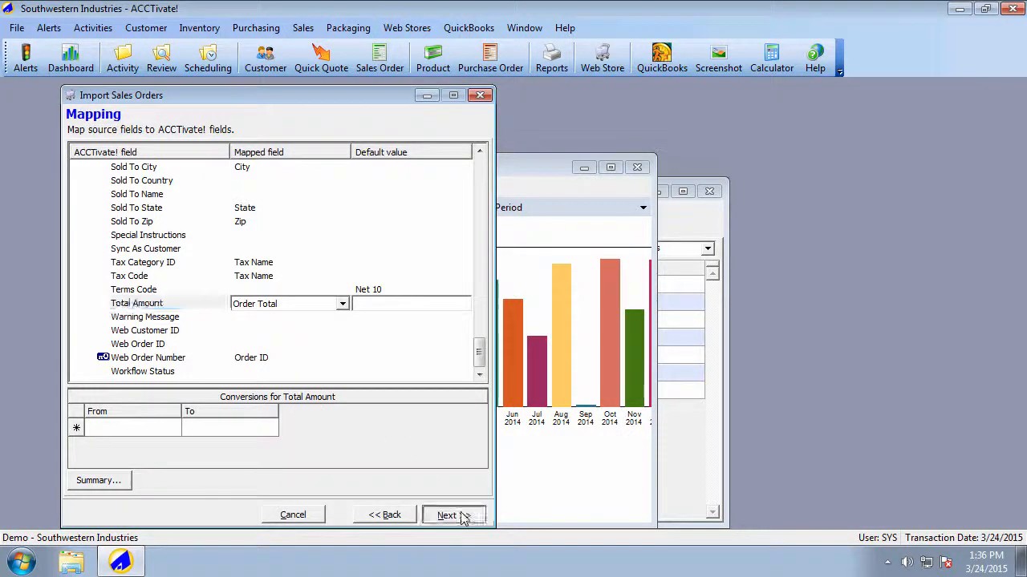
click(313, 174)
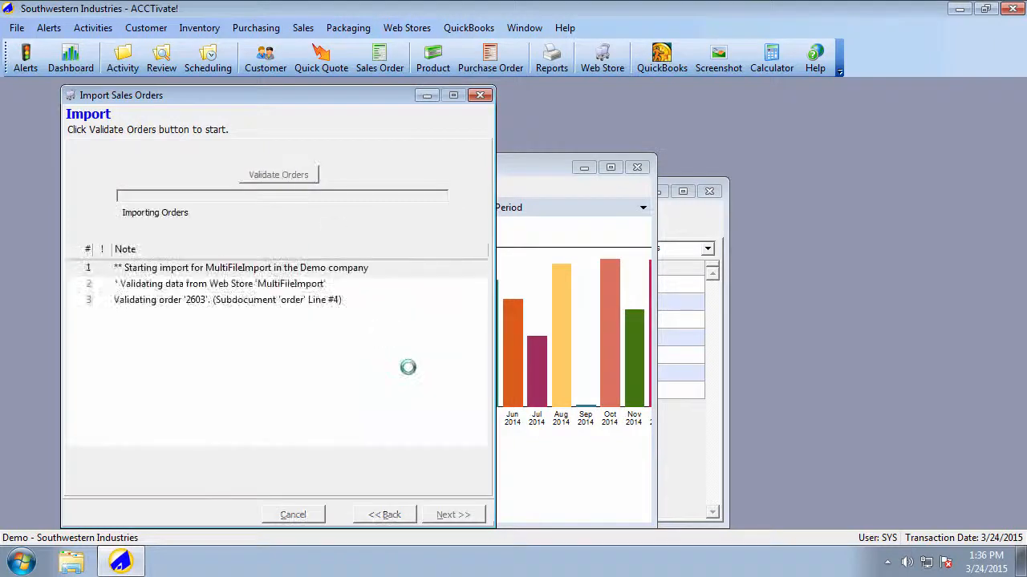
click(298, 285)
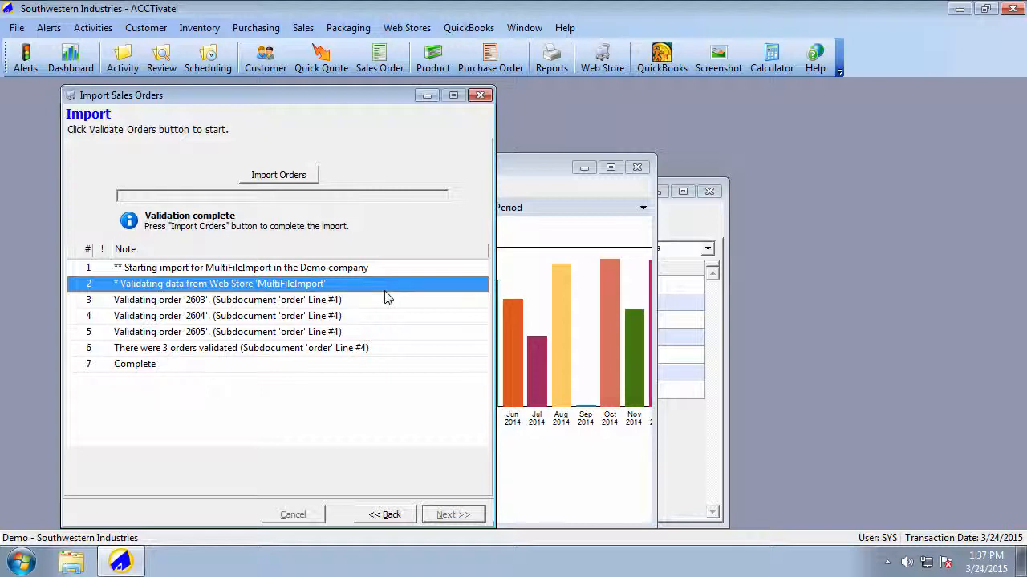
click(367, 303)
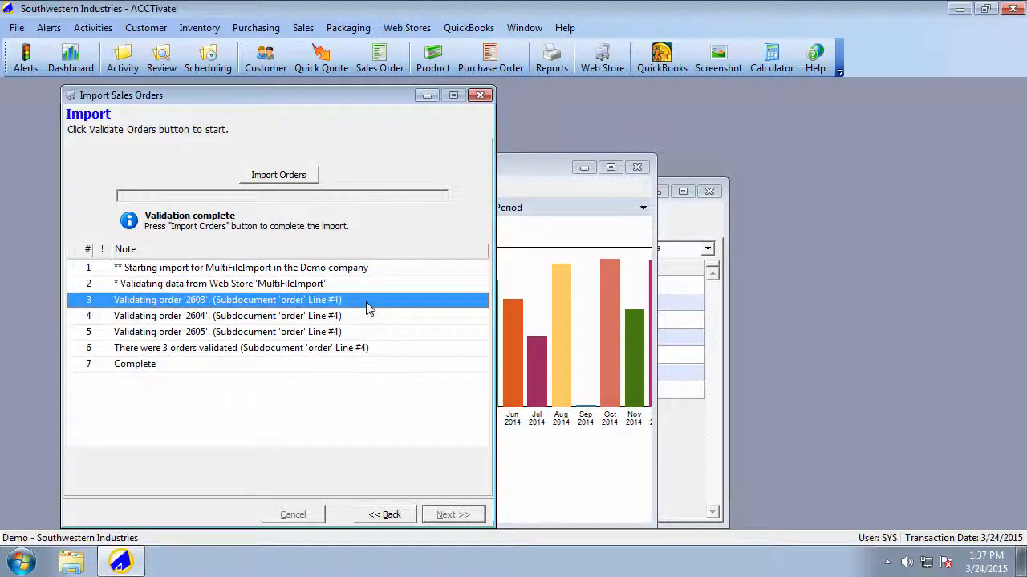
Check the validation notes for the remaining orders and import the validated orders.
click(368, 317)
click(369, 332)
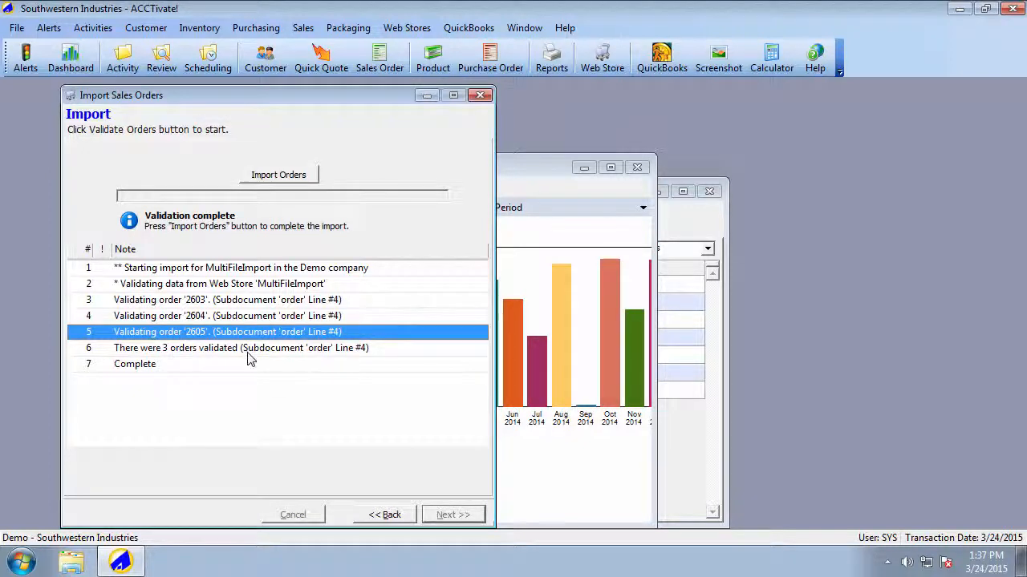
click(310, 175)
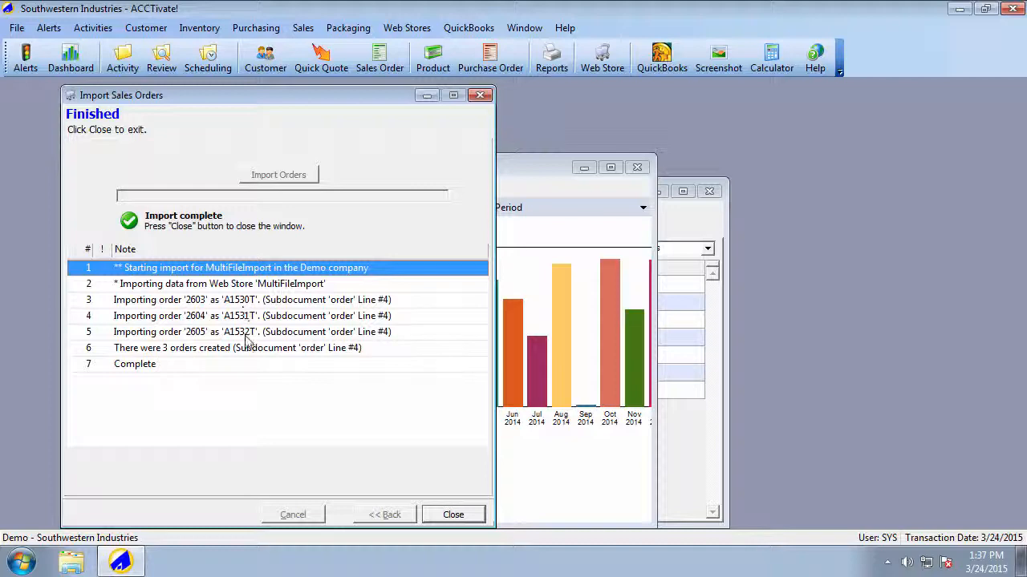
Open the Sales Order window beside the import log and load the second imported order by its order number.
click(379, 58)
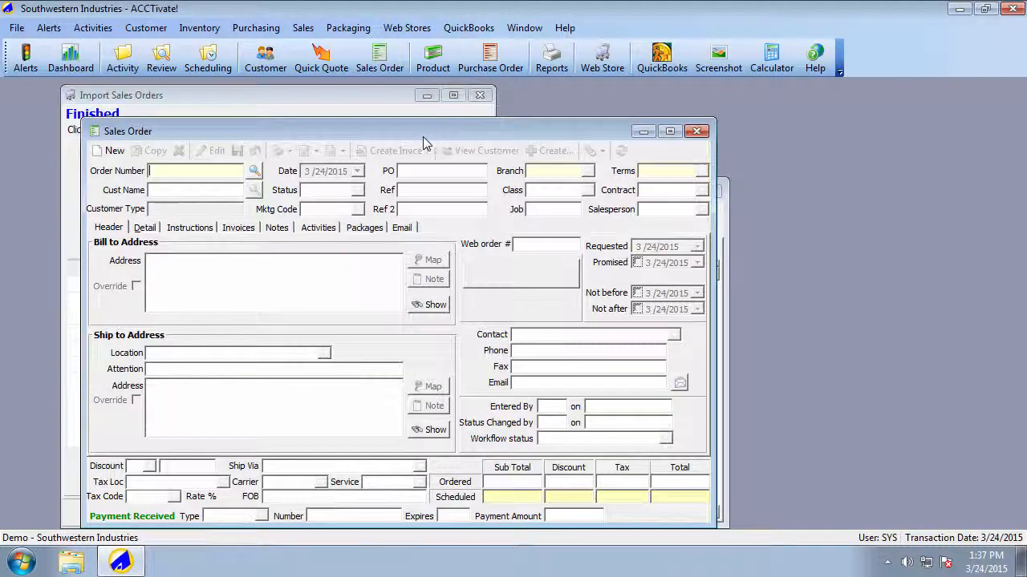
drag(423, 136, 722, 122)
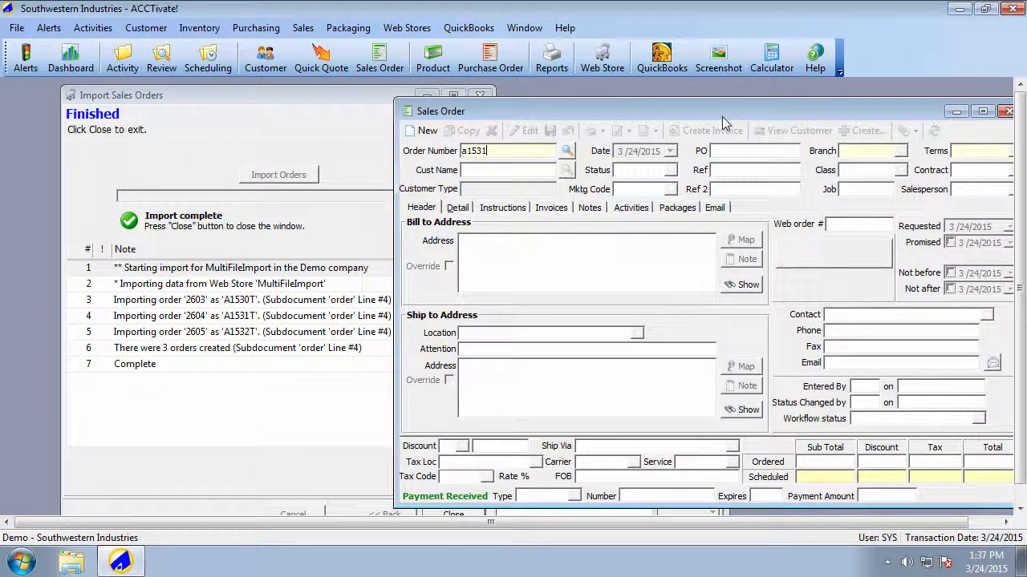
text(t)
key(Tab)
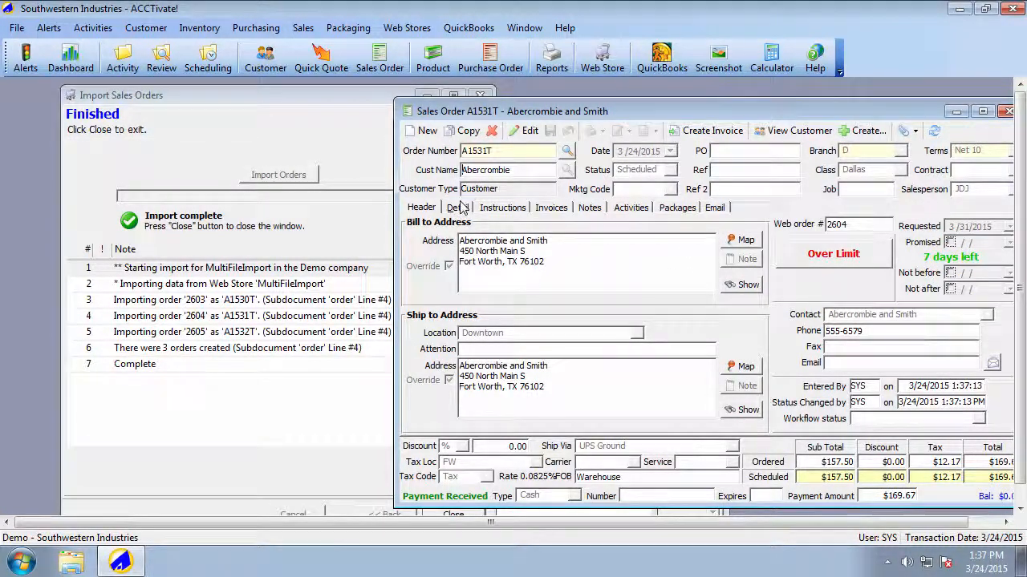
Review the imported order's customer name, header and detail lines, and close the sales order.
double_click(468, 170)
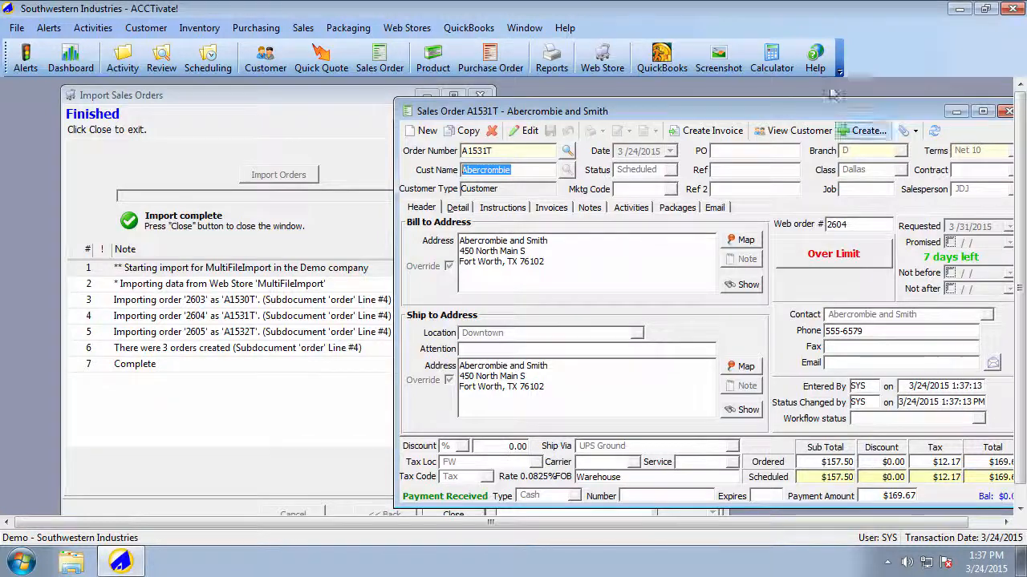
drag(823, 112, 784, 104)
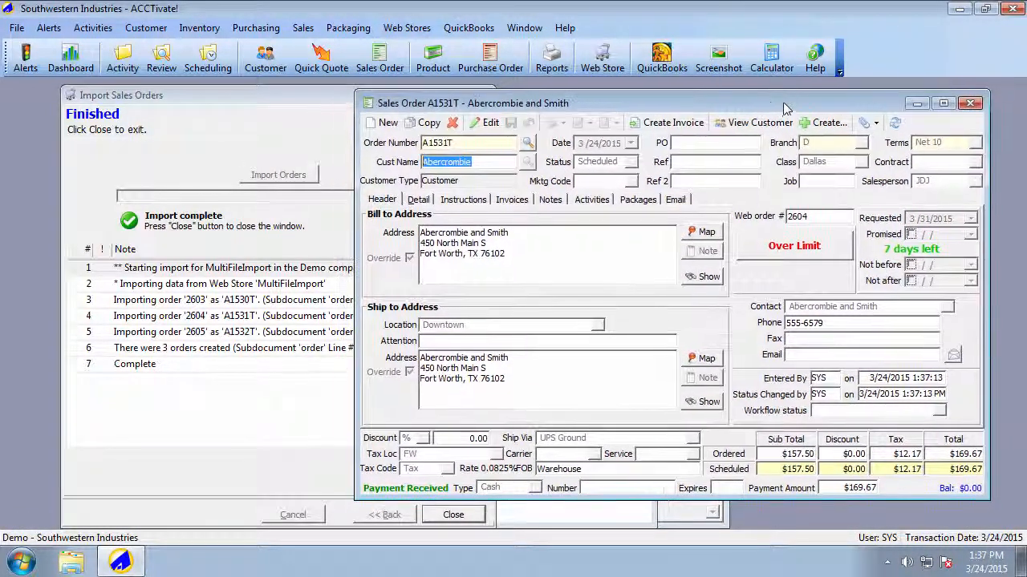
click(418, 200)
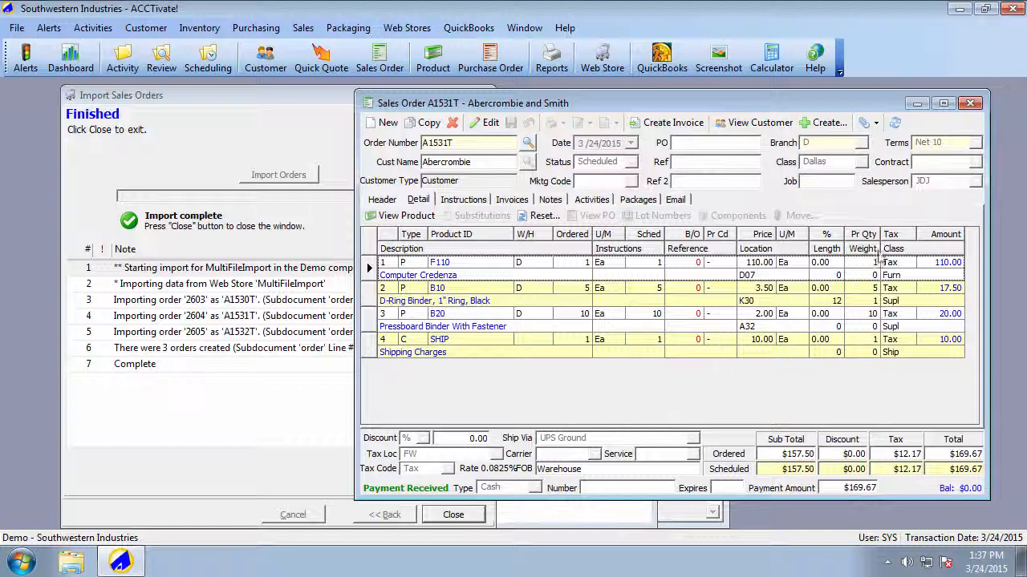
click(970, 103)
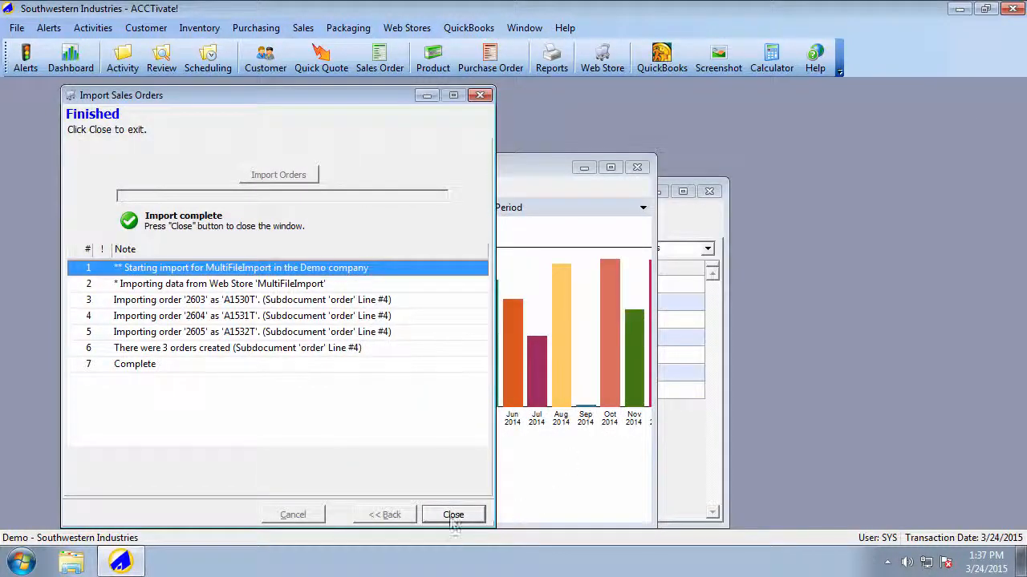
Close the finished import and start another sales order import at the template selection.
click(453, 514)
click(580, 339)
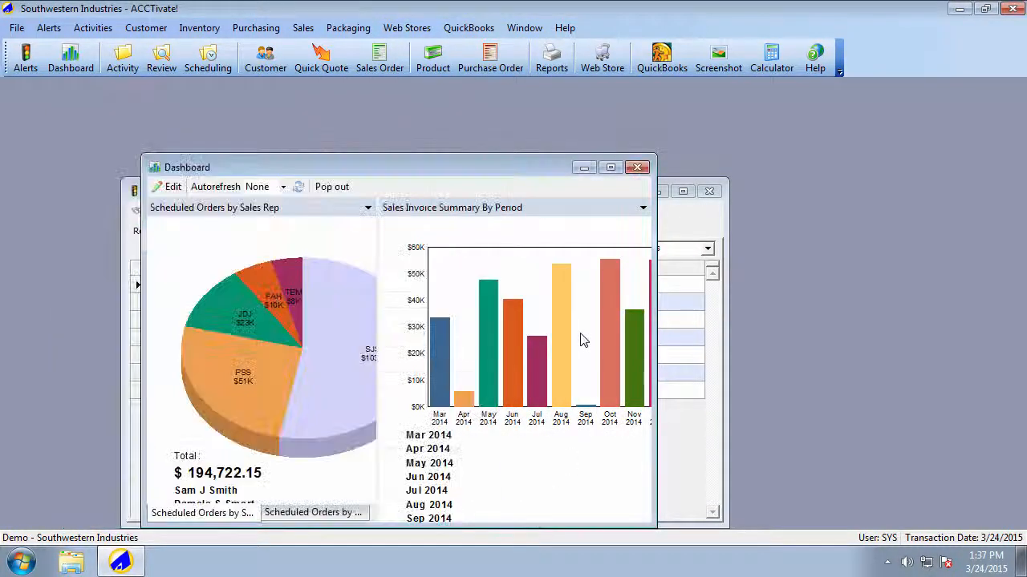
click(21, 30)
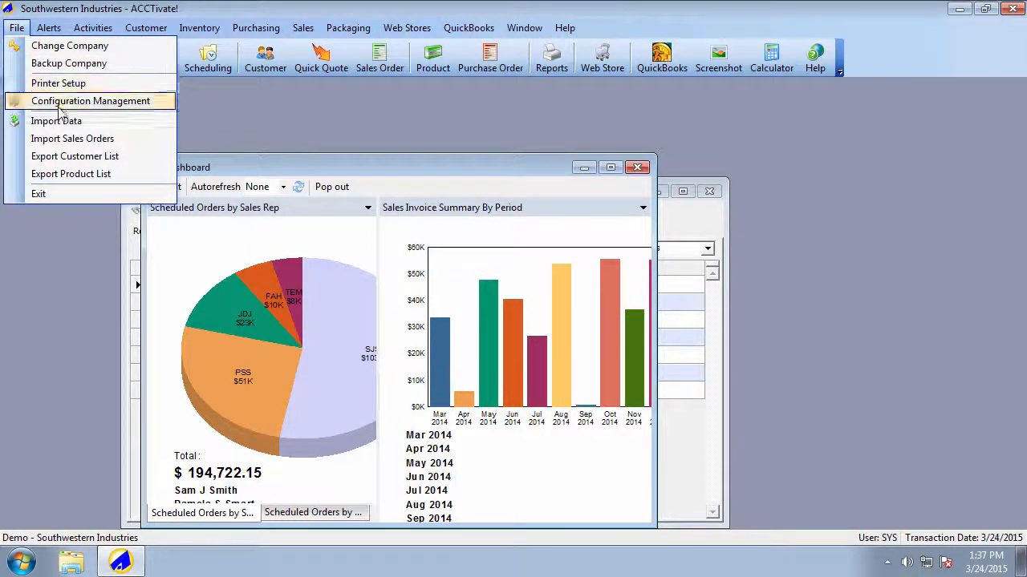
click(65, 138)
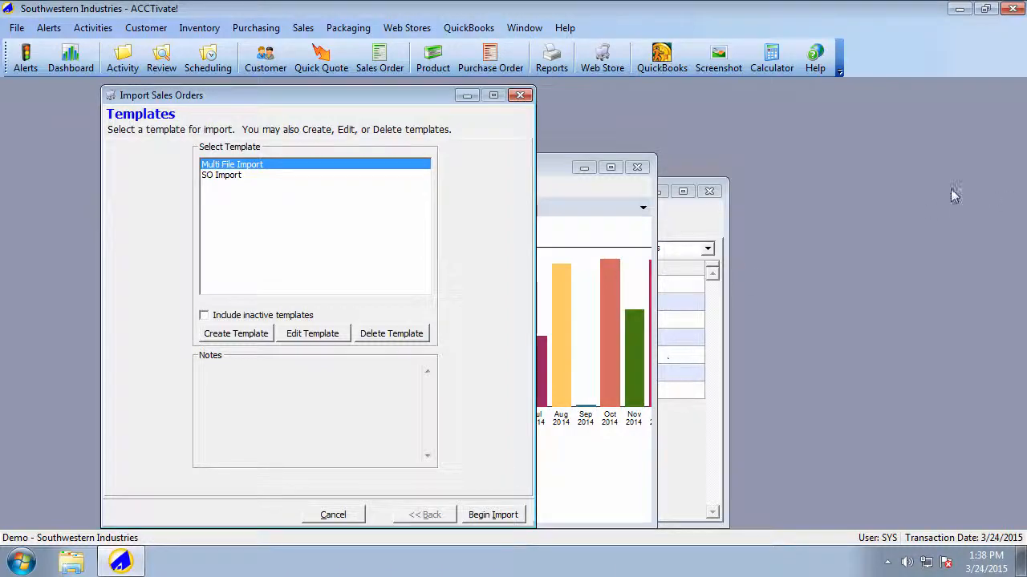
Open SO Import Example.csv from the desktop's Sales Order Imports folder, choosing Notepad as the default program for this file type.
click(962, 11)
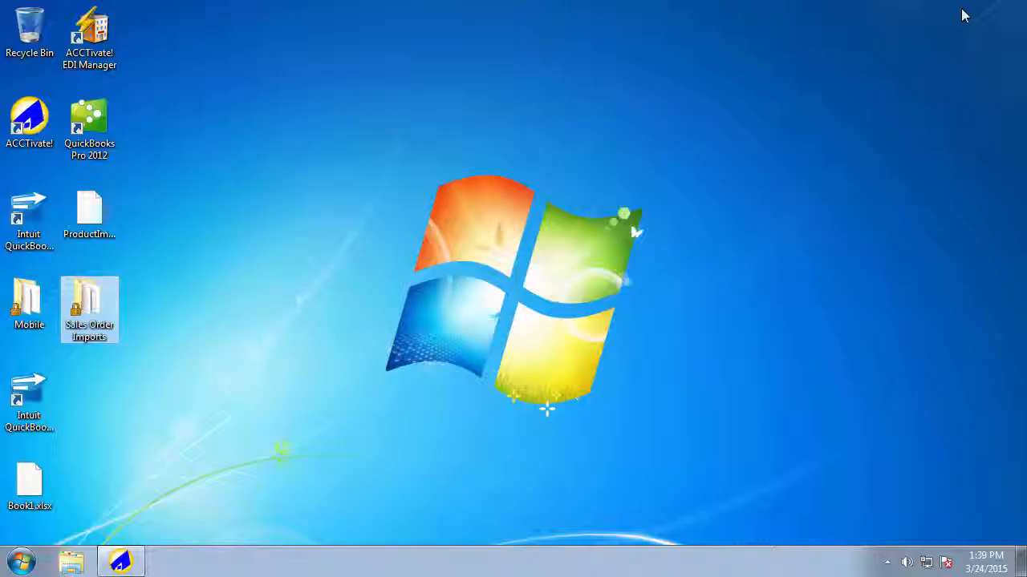
double_click(101, 311)
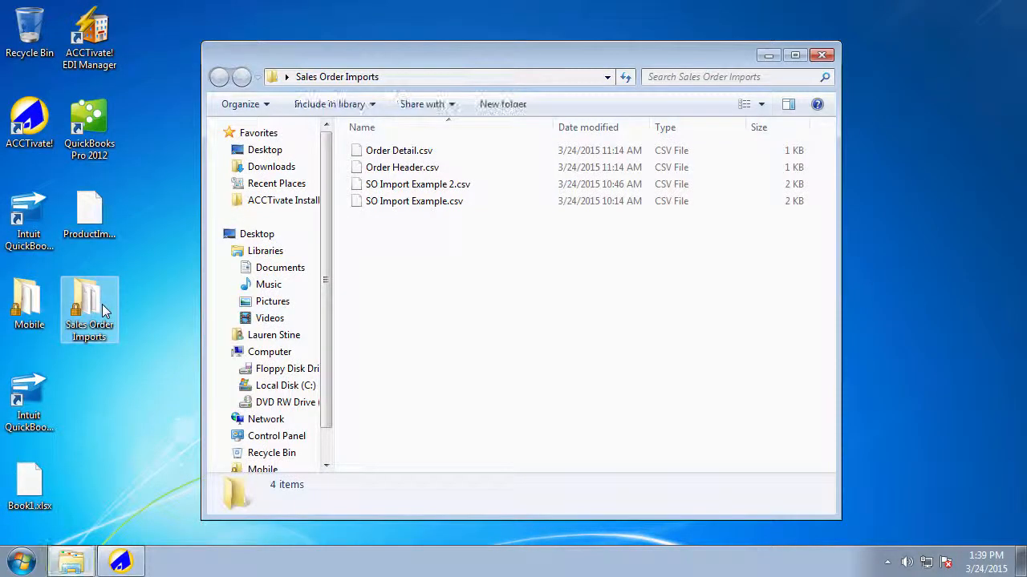
click(454, 202)
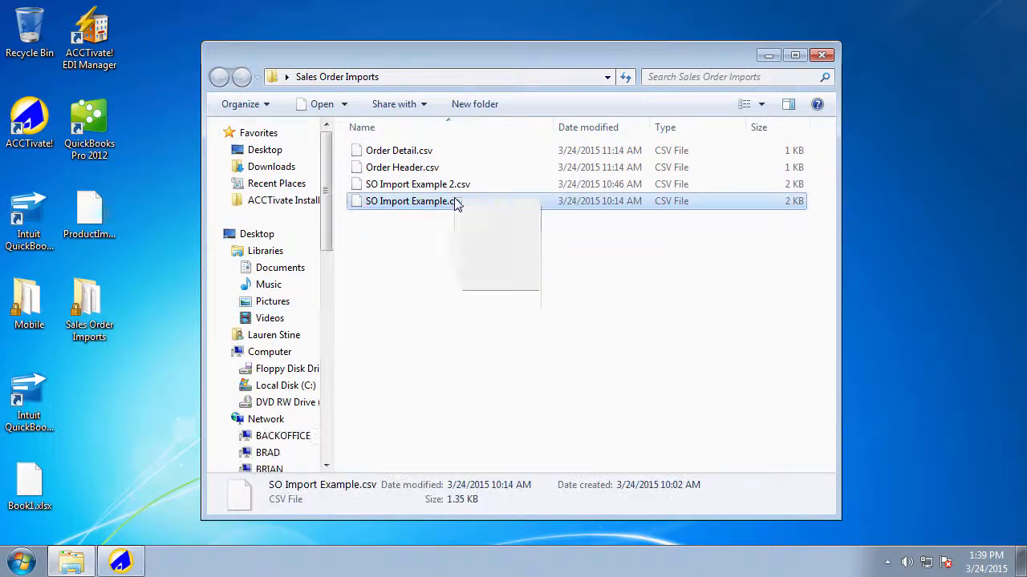
right_click(454, 202)
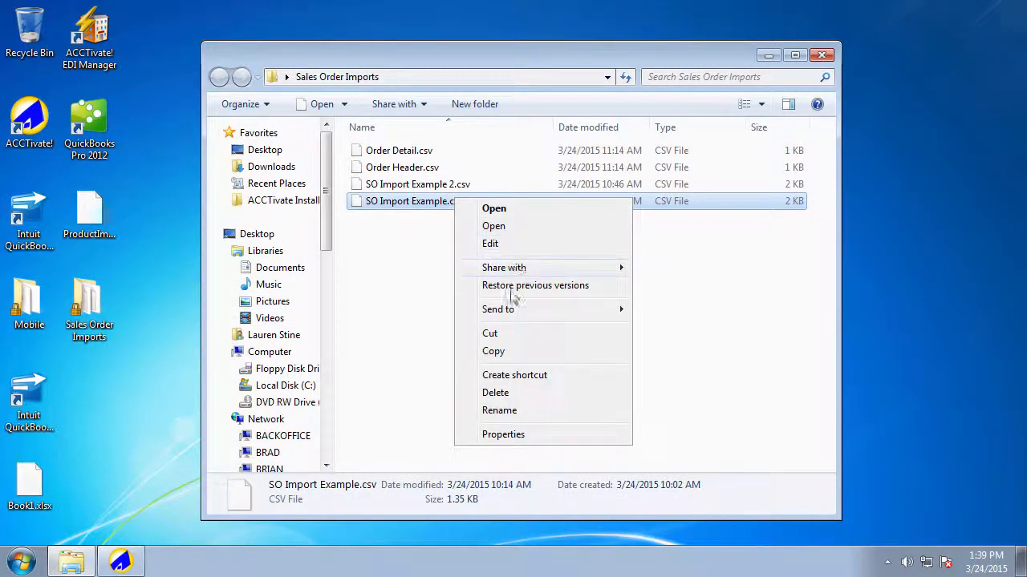
mouse_move(513, 317)
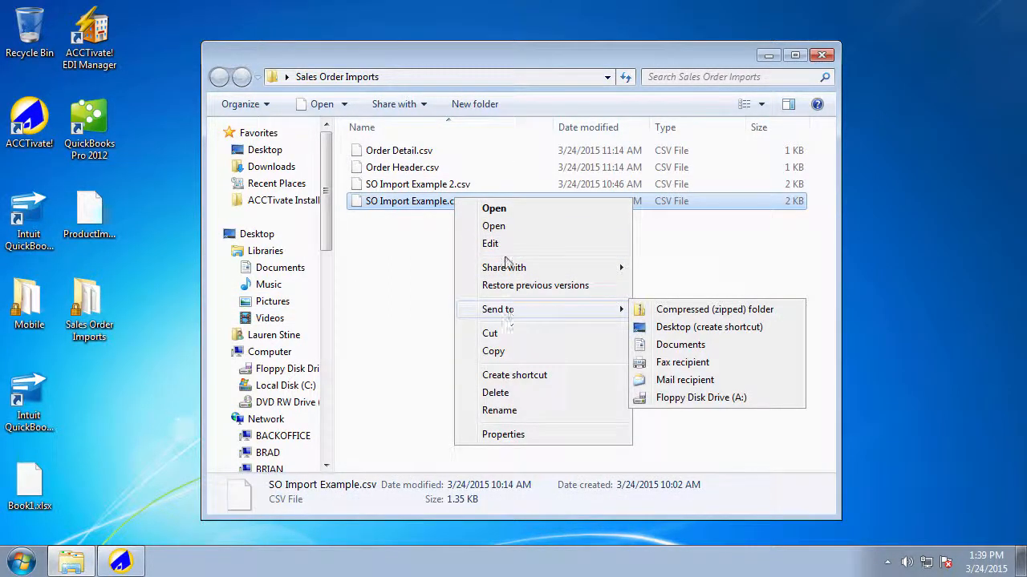
click(509, 210)
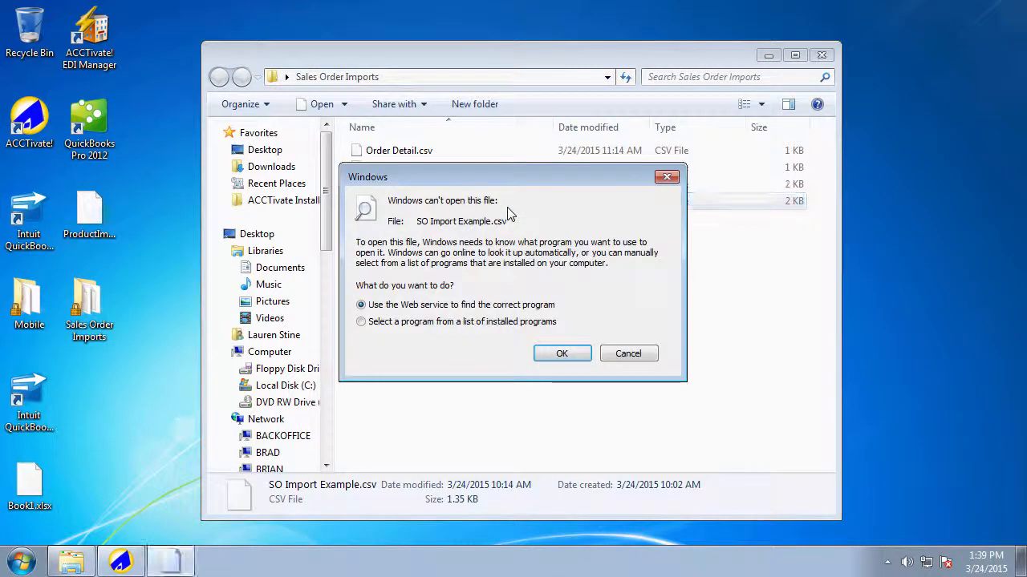
click(406, 324)
click(555, 350)
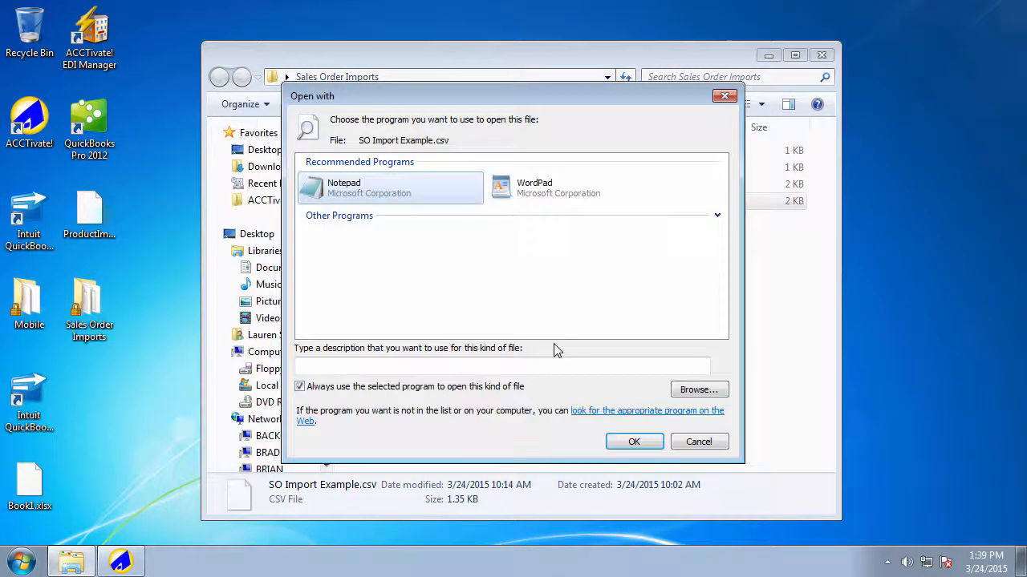
click(633, 442)
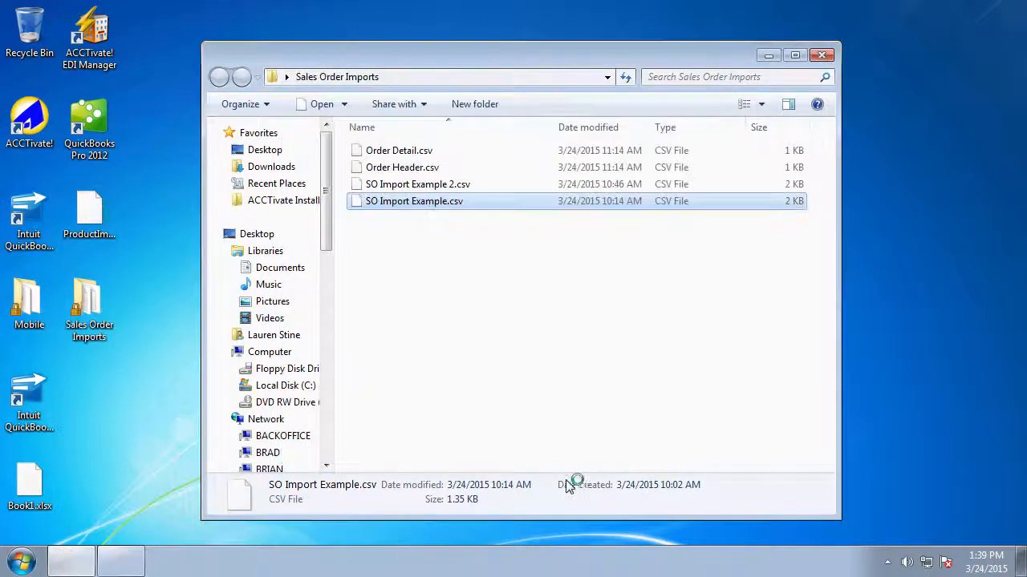
Examine the column names and order rows of the SO Import Example file in a maximized window, and close it.
drag(544, 297, 563, 132)
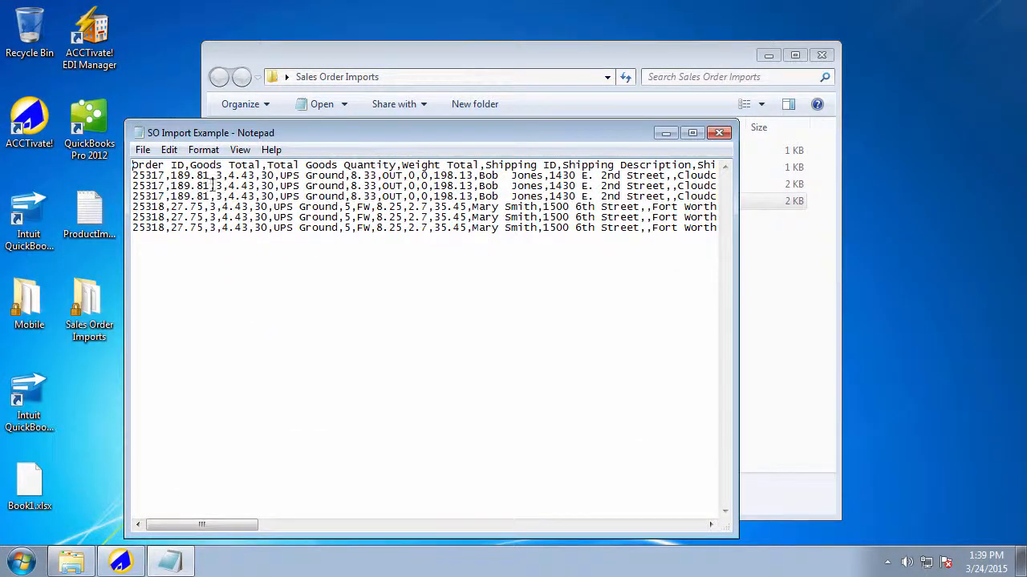
click(692, 133)
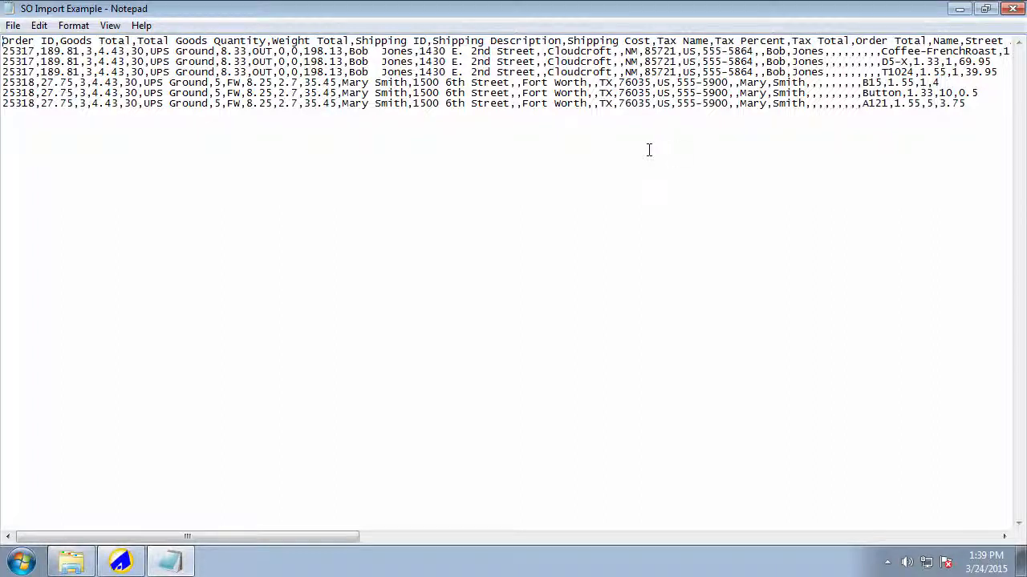
click(1014, 11)
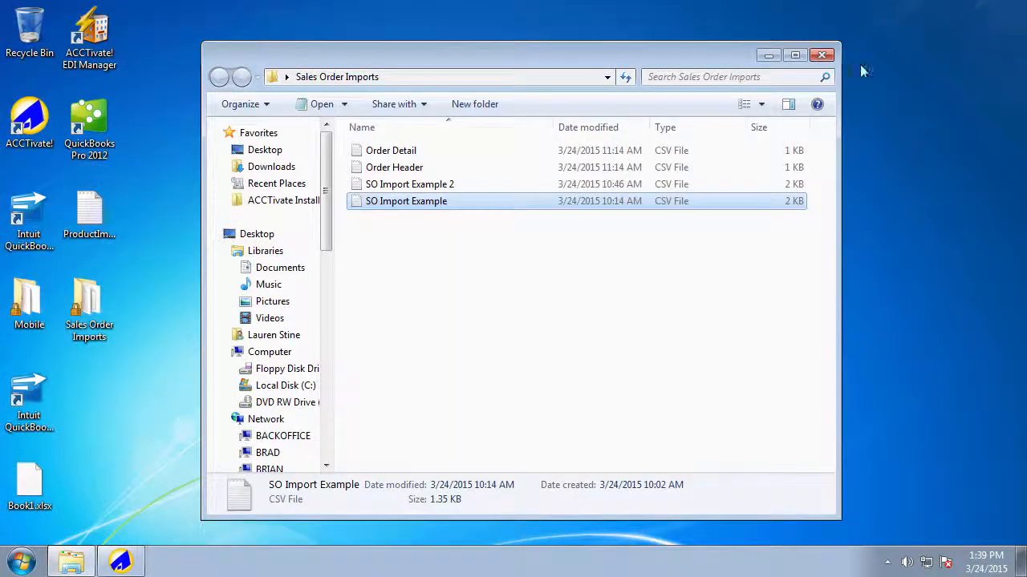
Open the Order Header file full screen, examine its header fields and order rows, and close it.
double_click(410, 175)
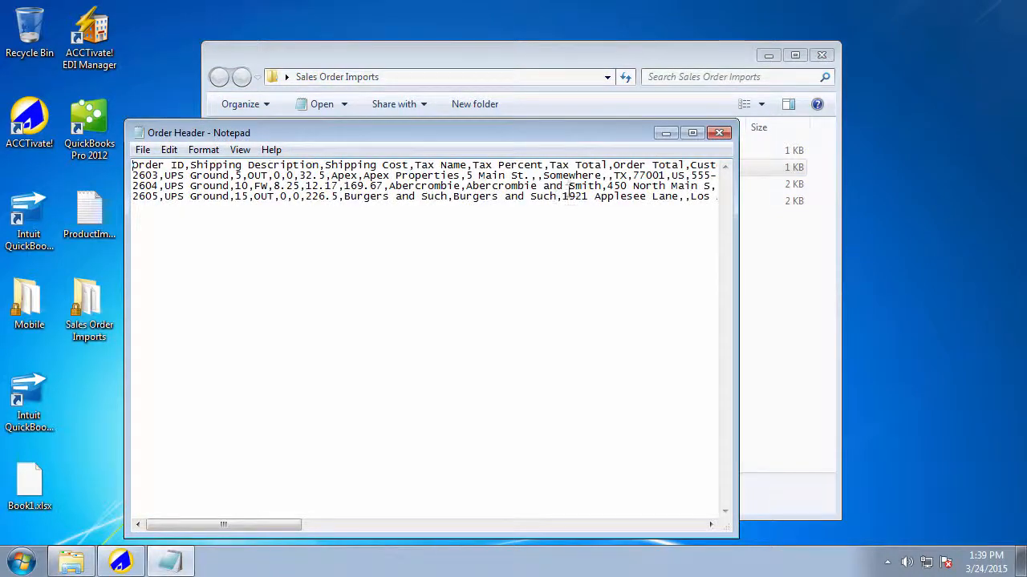
click(693, 133)
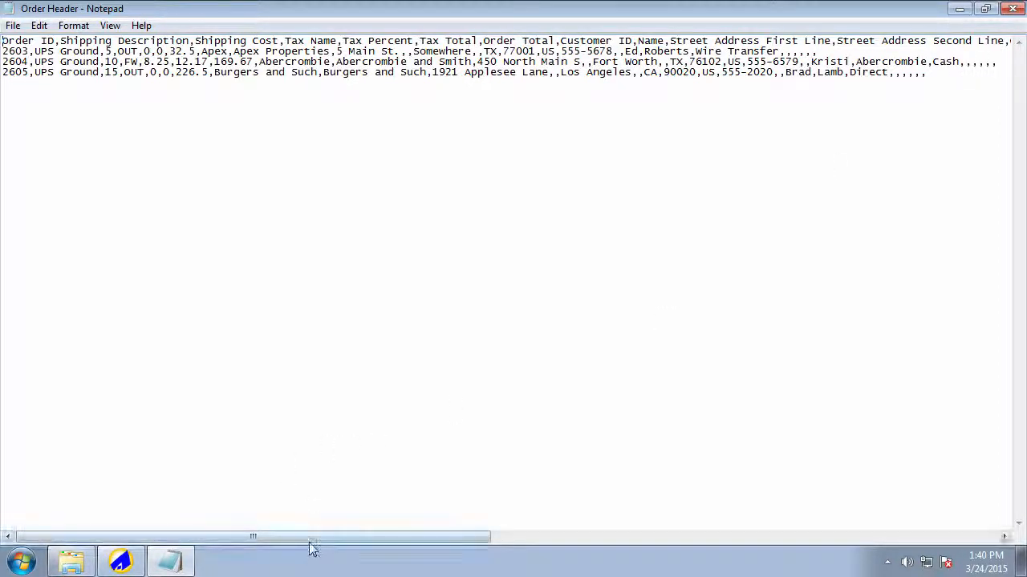
drag(312, 539, 224, 532)
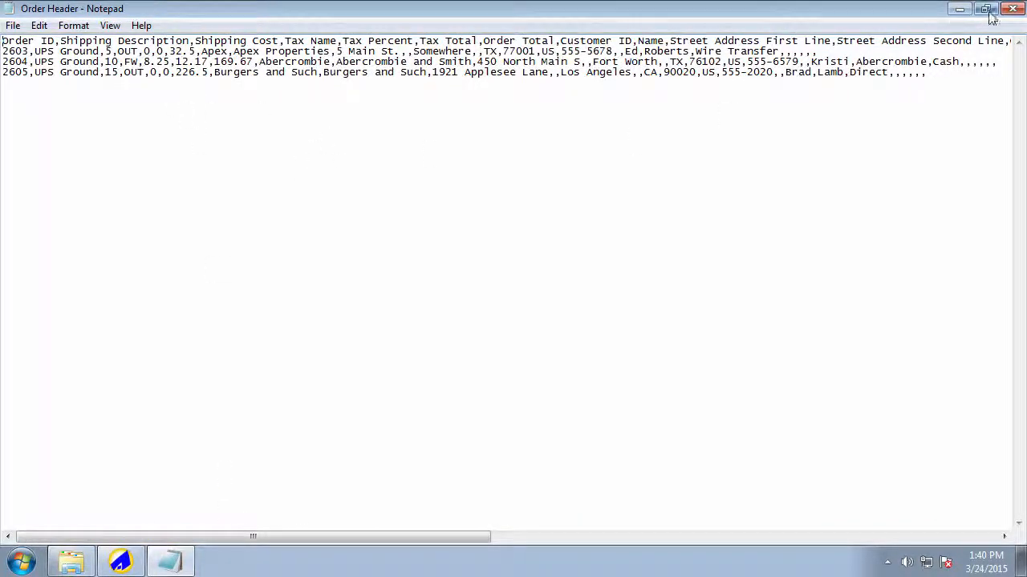
click(1012, 8)
Open the Order Detail file full screen, examine its order ID, product, quantity and price columns, and close it.
double_click(421, 153)
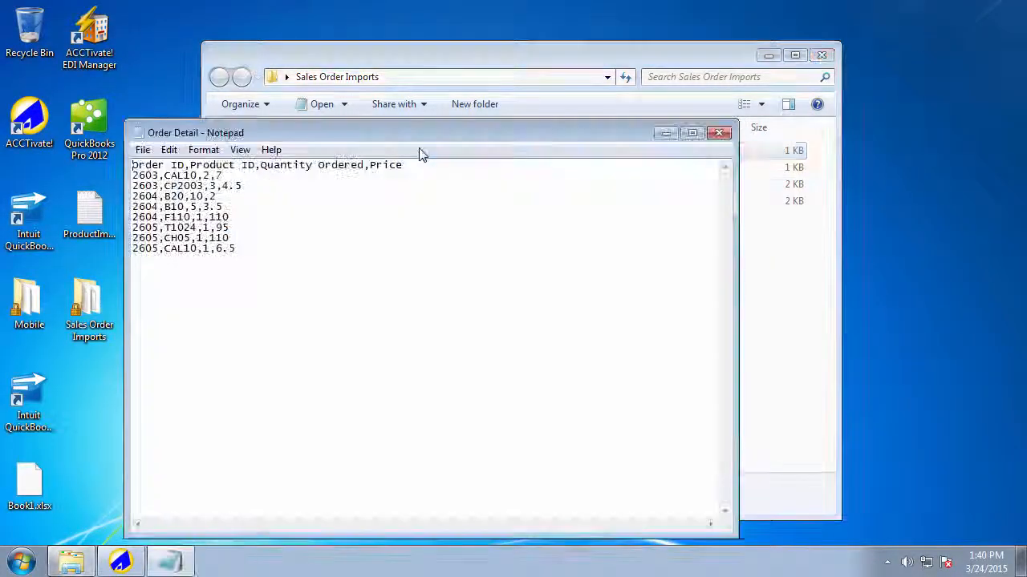
click(696, 137)
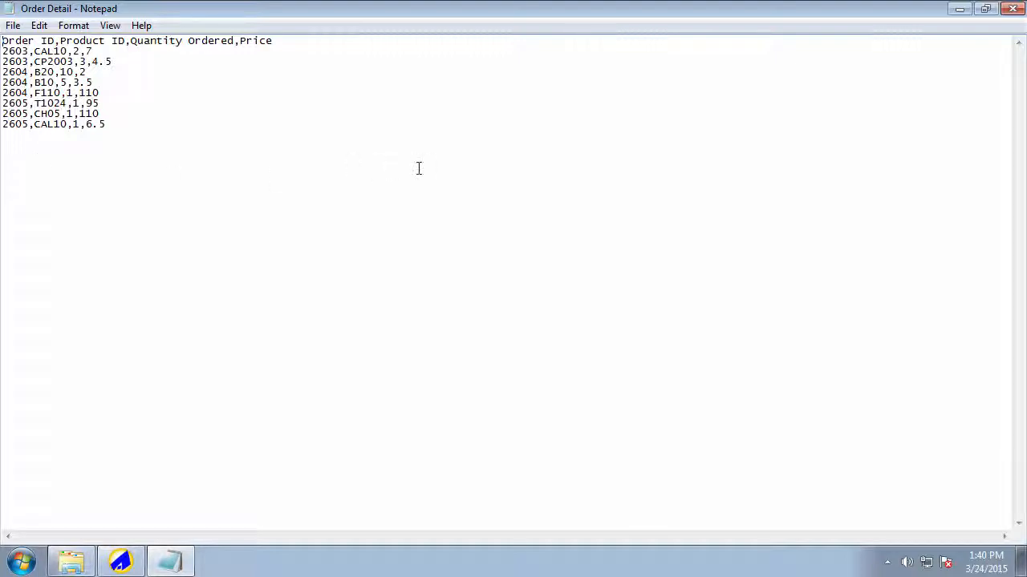
click(1013, 9)
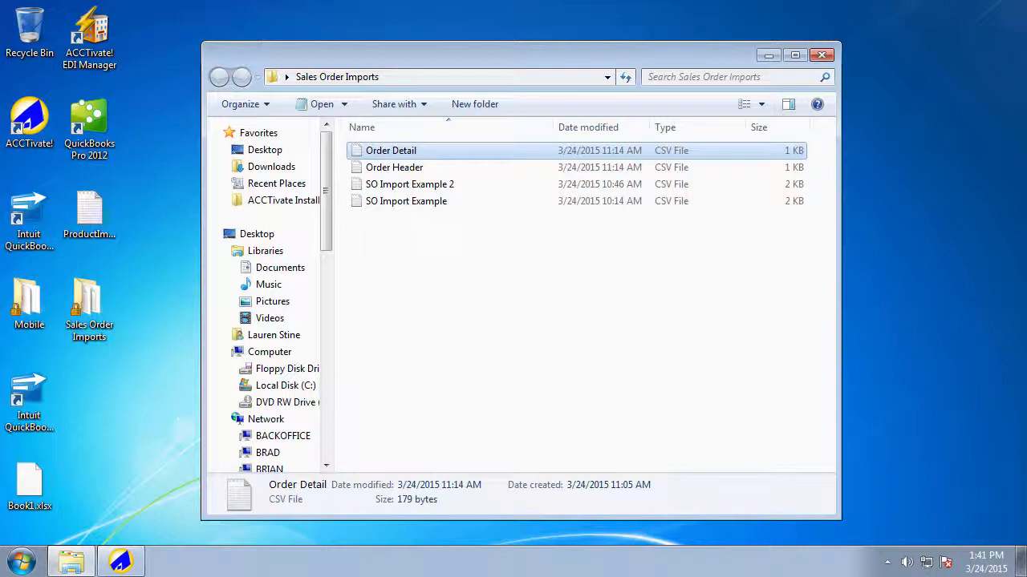
Switch back to ACCTivate! and begin an import with the SO Import template.
click(121, 561)
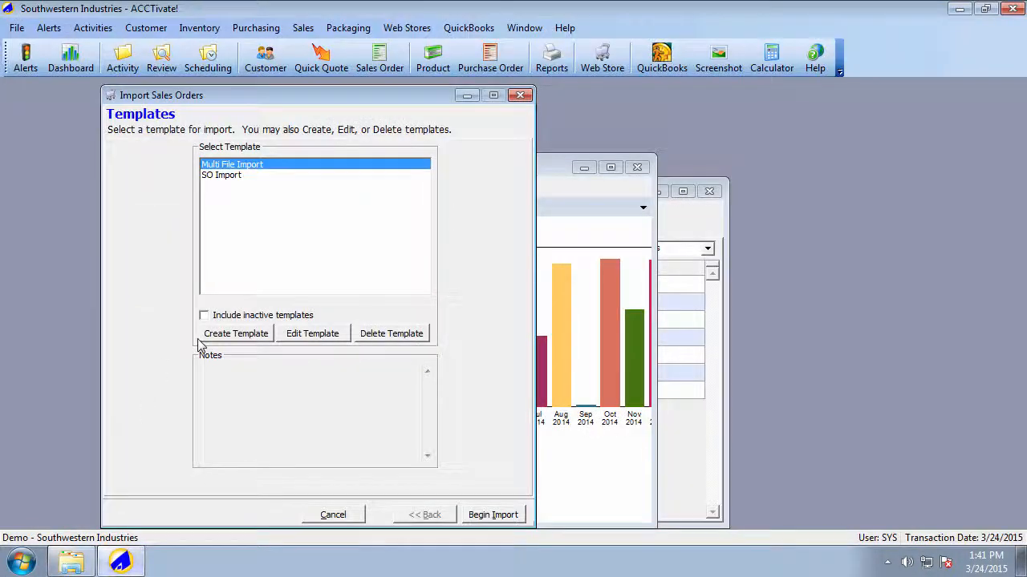
click(220, 176)
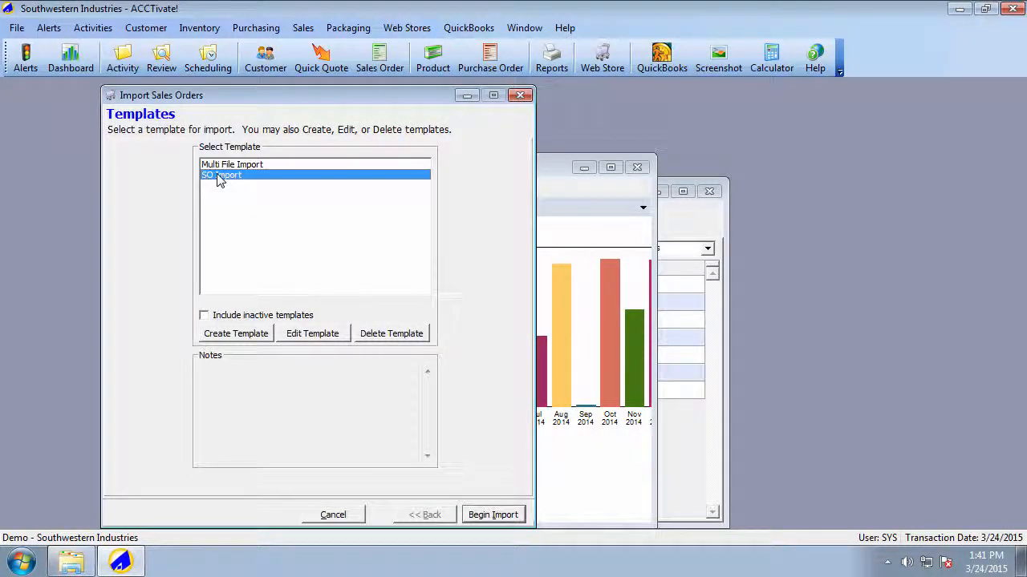
click(492, 514)
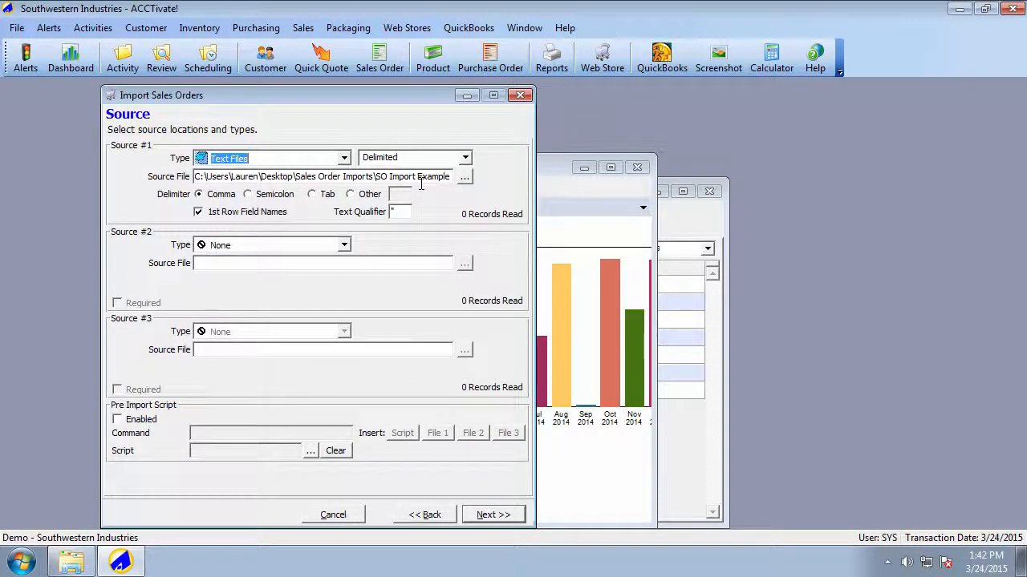
Accept the source file and data preview, validate the orders, and inspect the first order's validation warning.
click(518, 520)
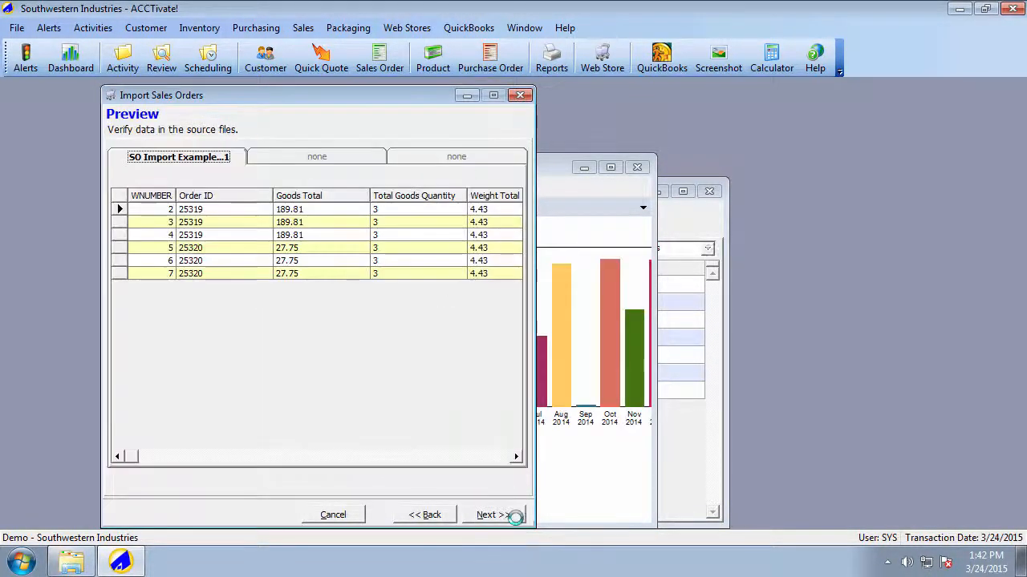
click(517, 521)
click(319, 178)
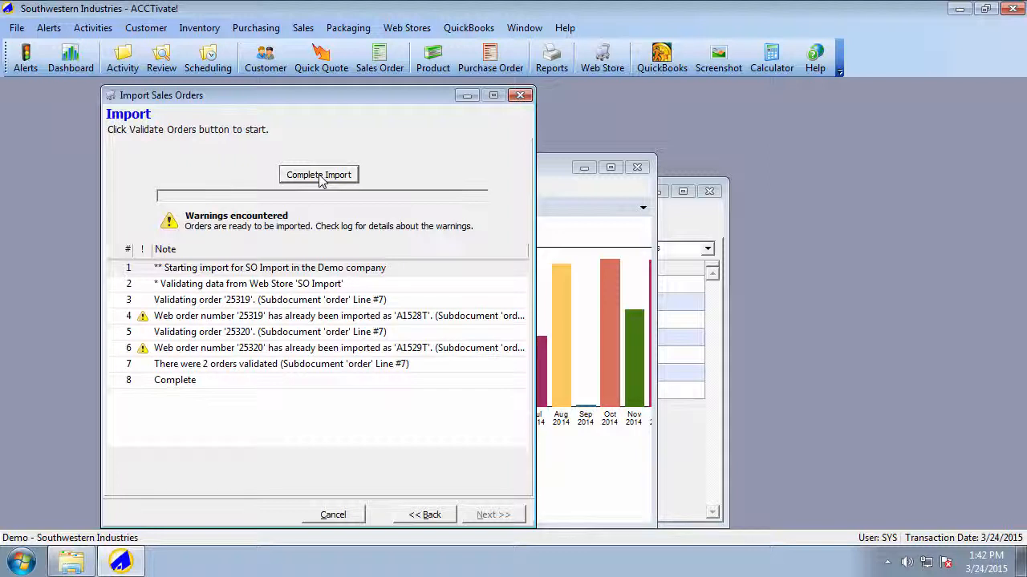
click(214, 319)
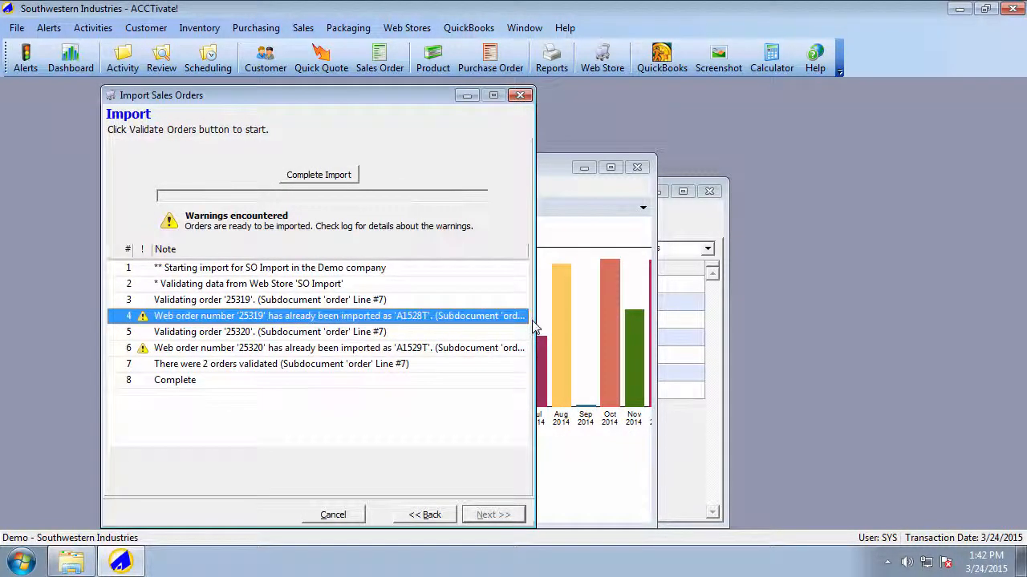
Inspect the second order's validation warning and return to the import template selection.
click(403, 350)
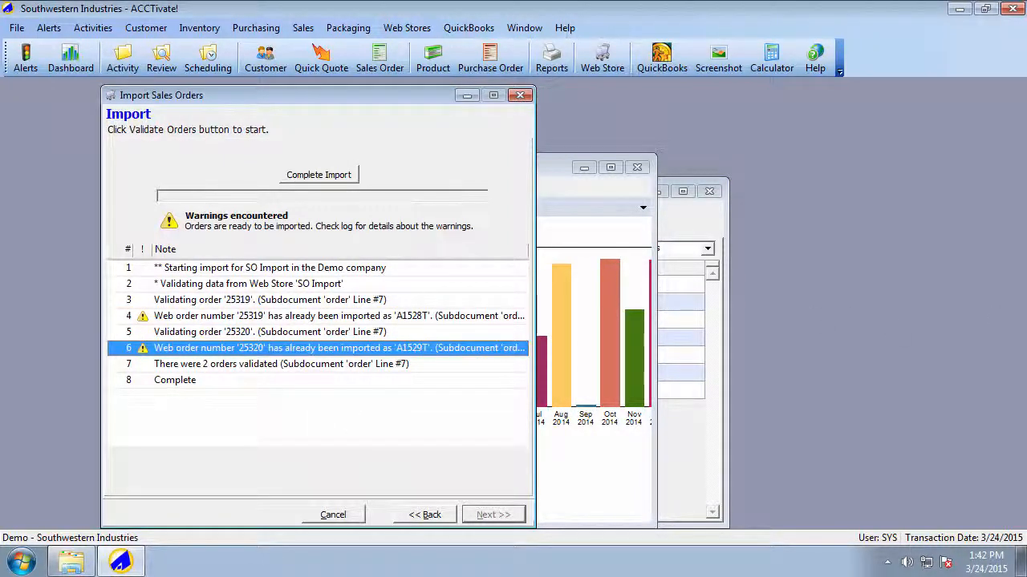
click(418, 515)
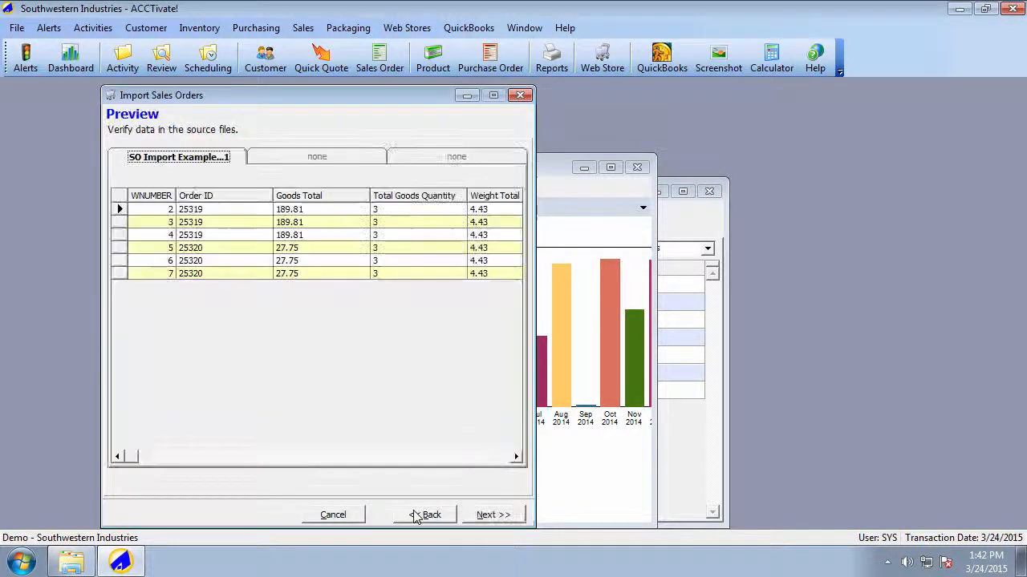
click(415, 517)
click(416, 516)
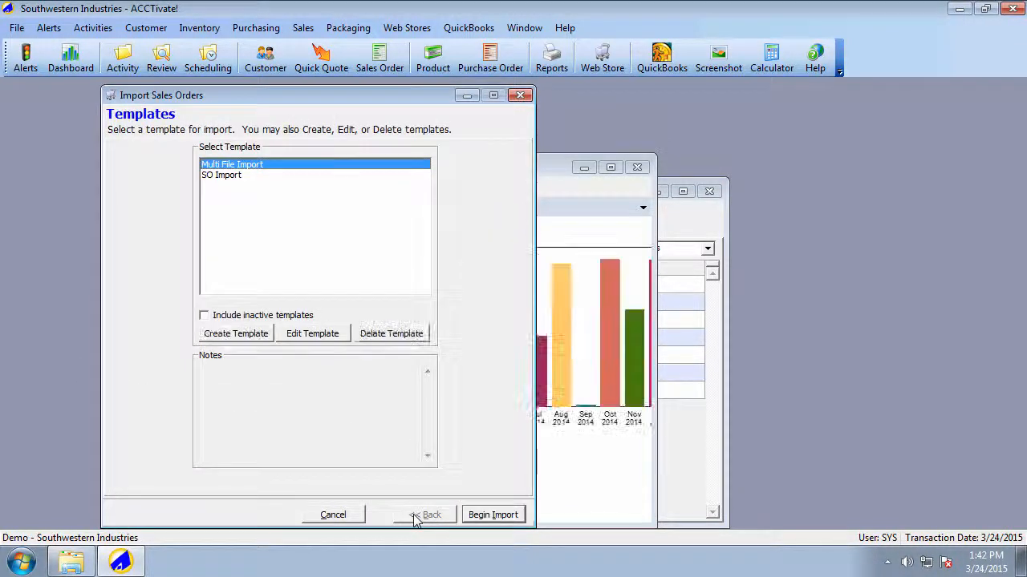
Open the SO Import template for editing and proceed through its source and options to the field mapping.
click(228, 175)
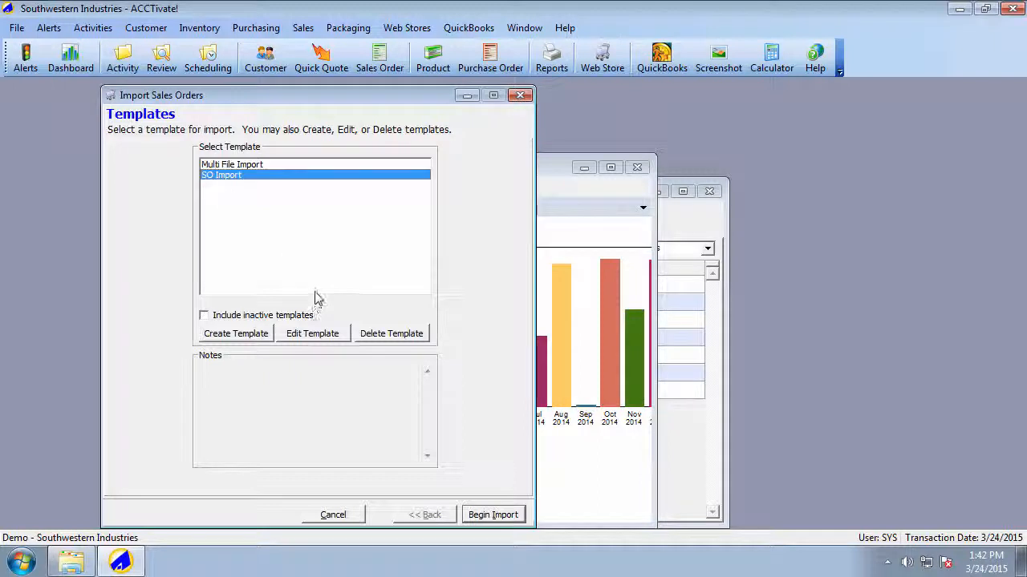
click(314, 335)
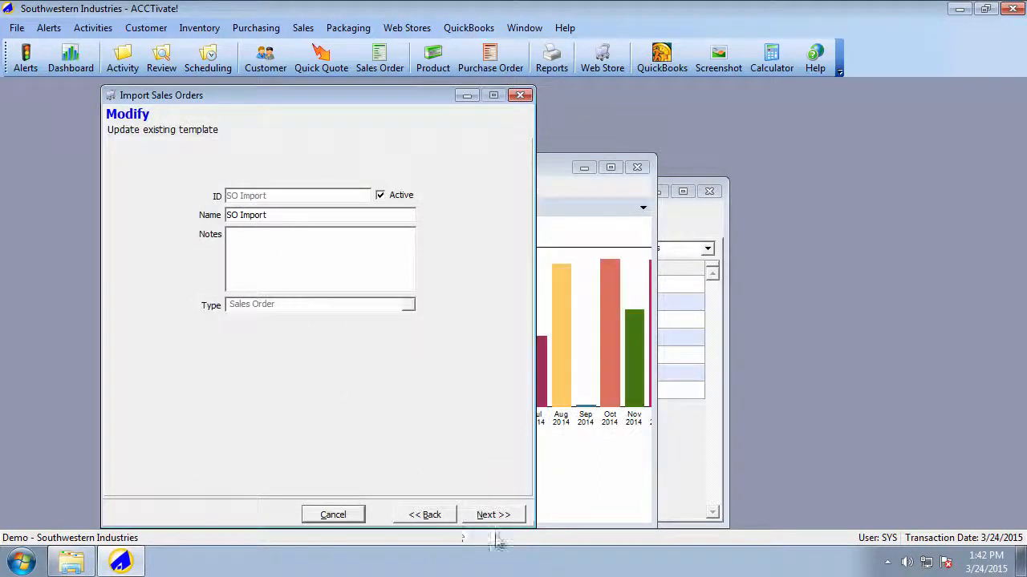
click(491, 515)
click(493, 515)
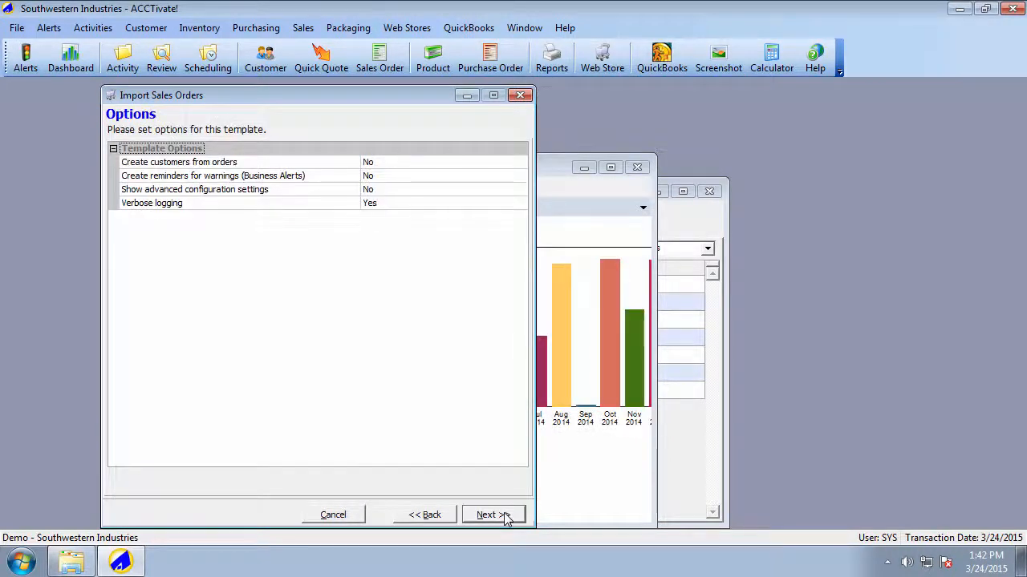
click(492, 515)
click(493, 515)
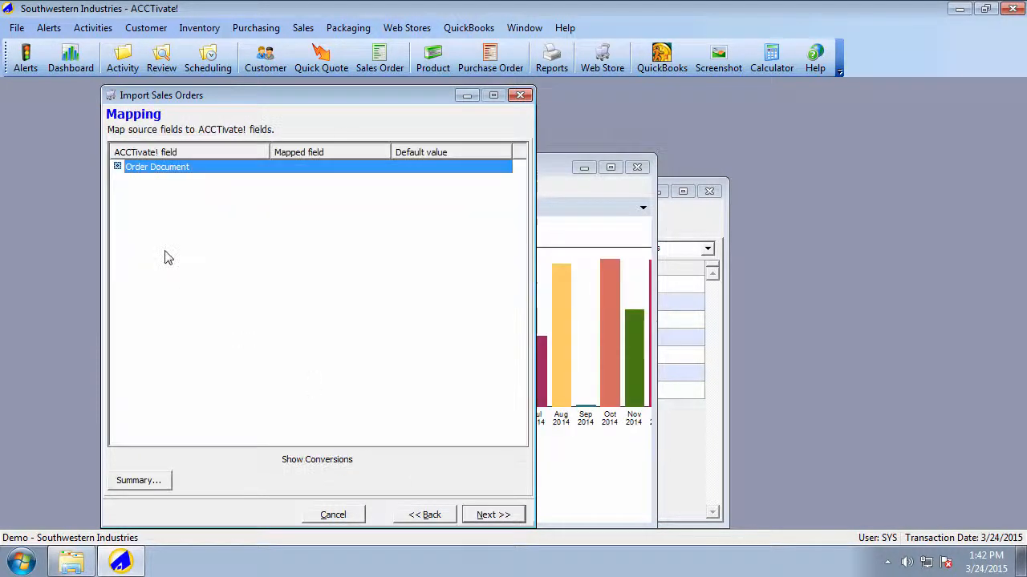
Expand the Order Header fields in the mapping and examine the default values offered for Order Status.
click(117, 167)
click(130, 194)
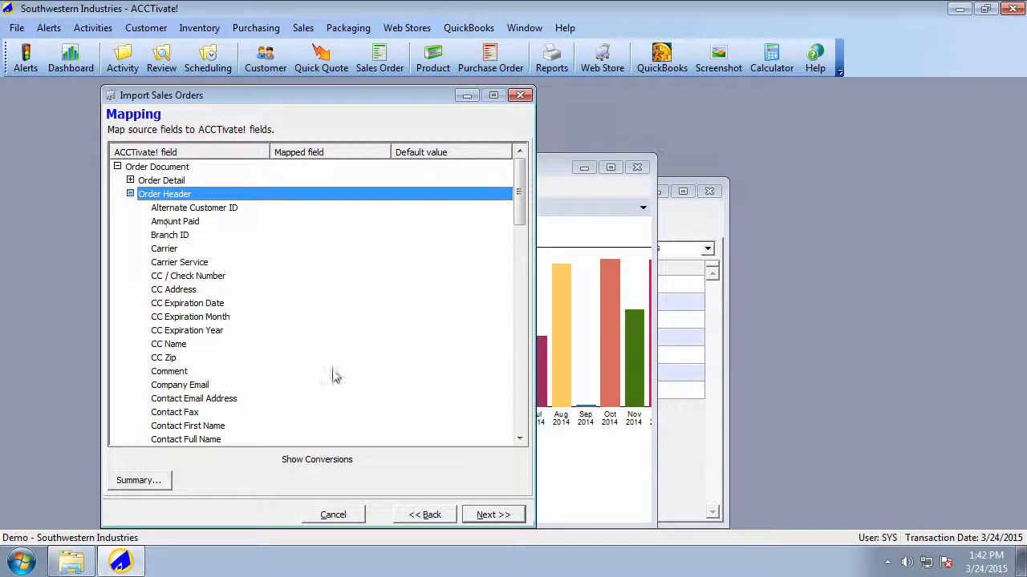
scroll(335, 377, down, 9)
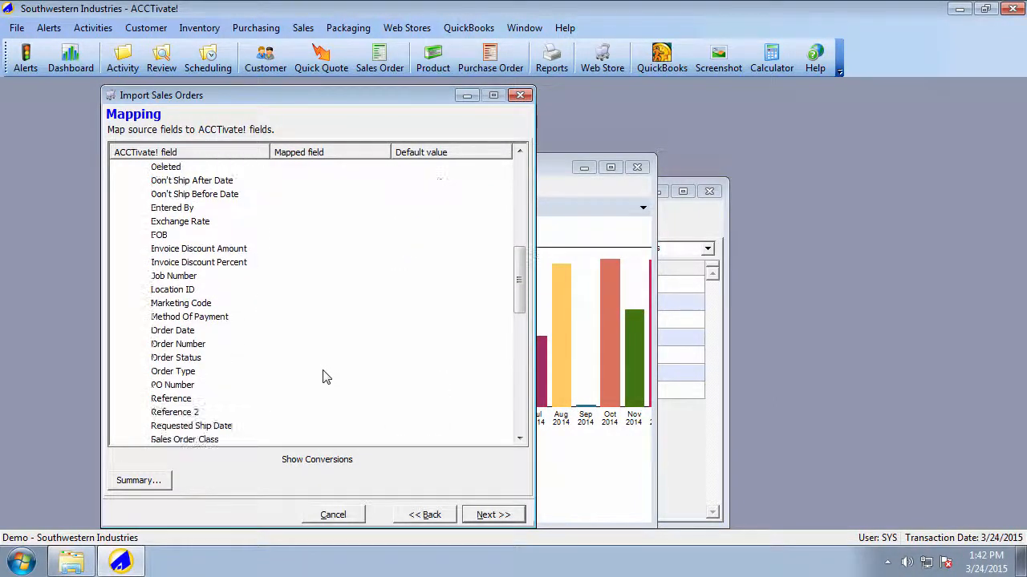
click(235, 358)
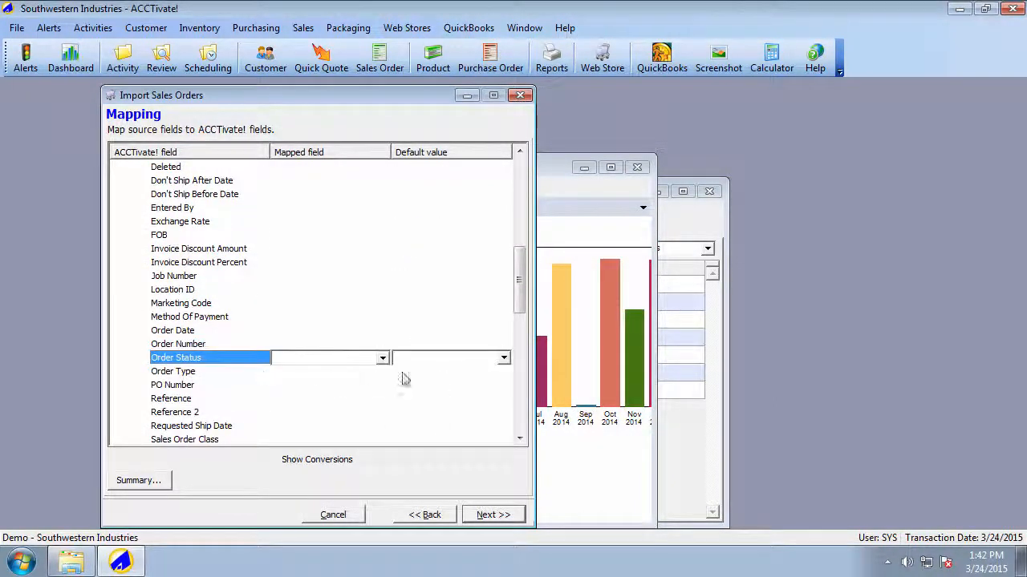
click(505, 360)
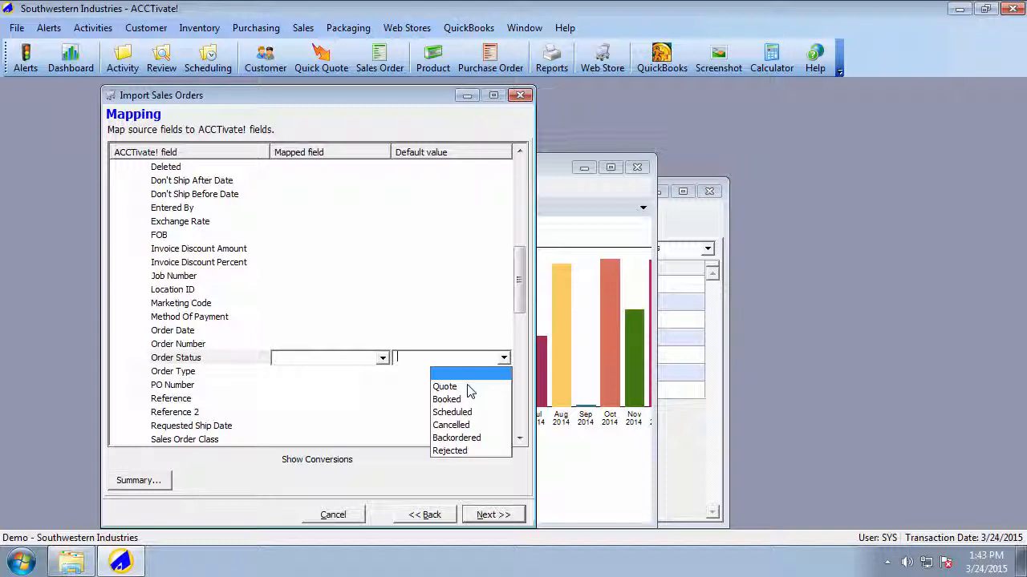
click(504, 360)
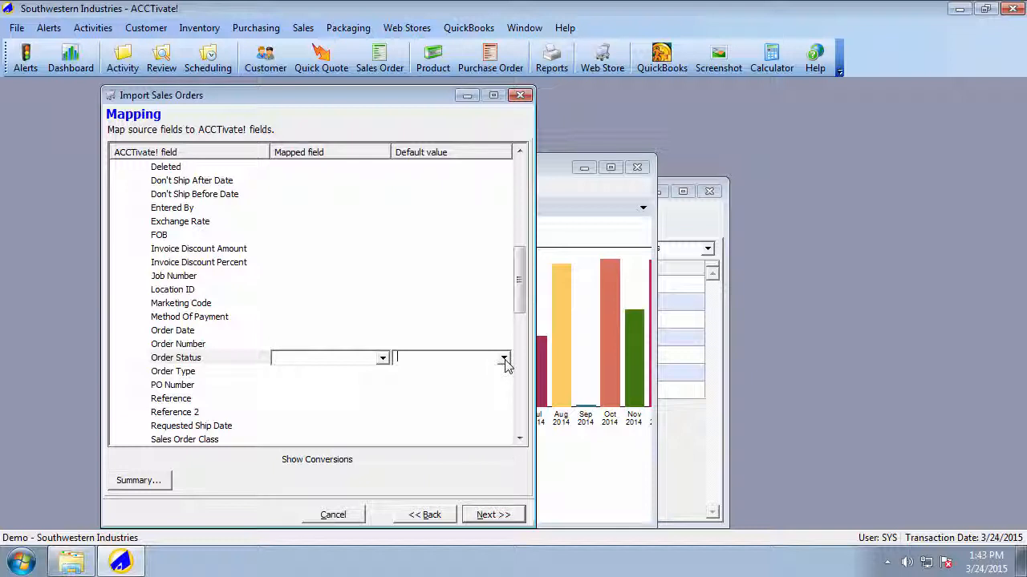
Show the conversions for Order Status and examine their From and To columns alongside the available default statuses.
click(353, 459)
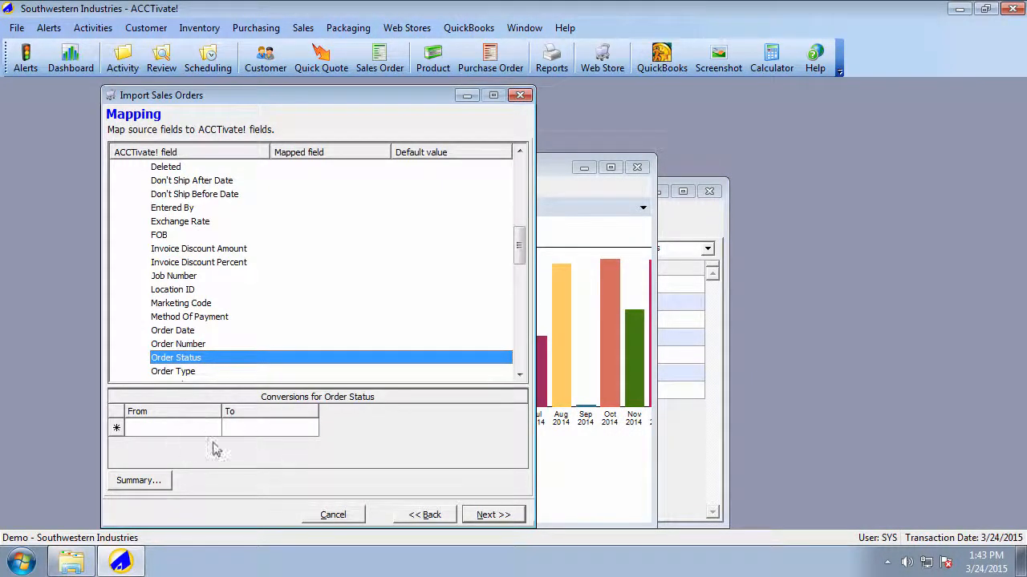
click(168, 432)
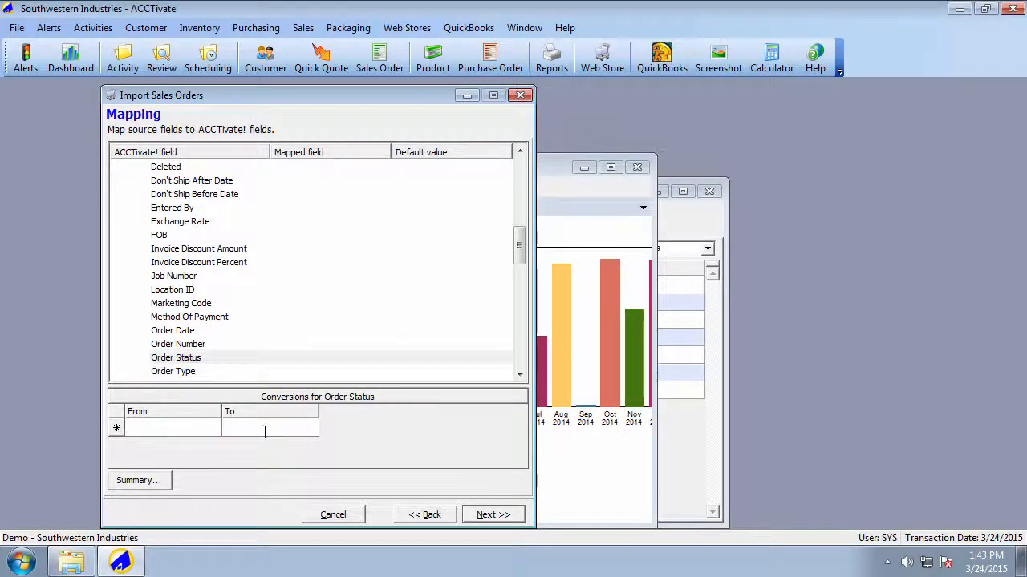
click(332, 361)
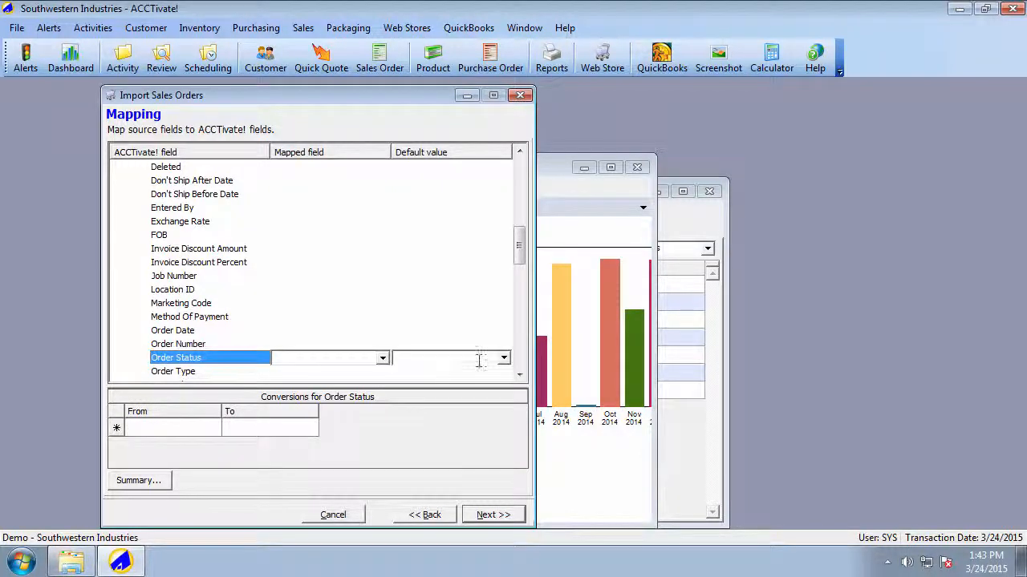
click(504, 358)
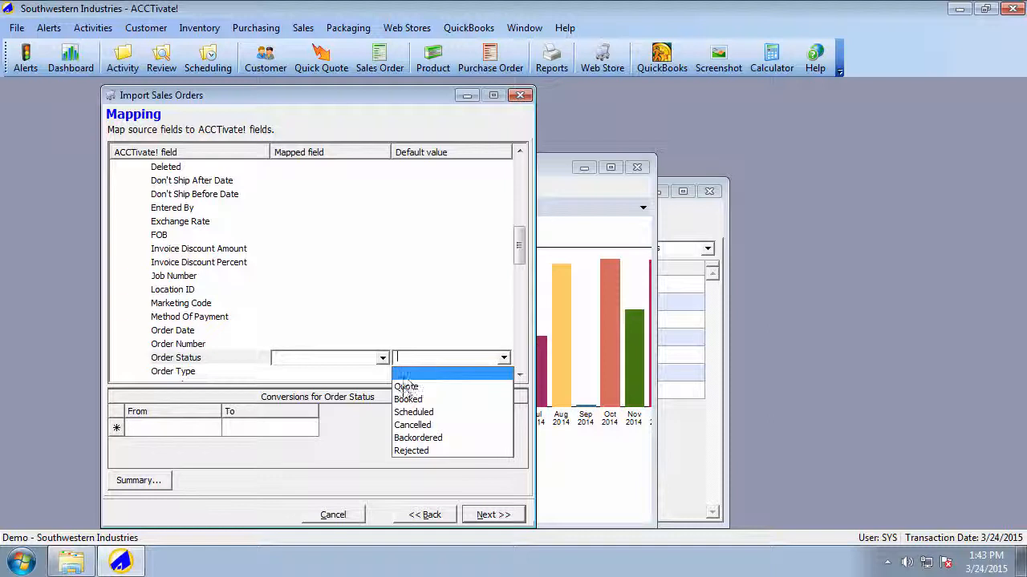
click(150, 426)
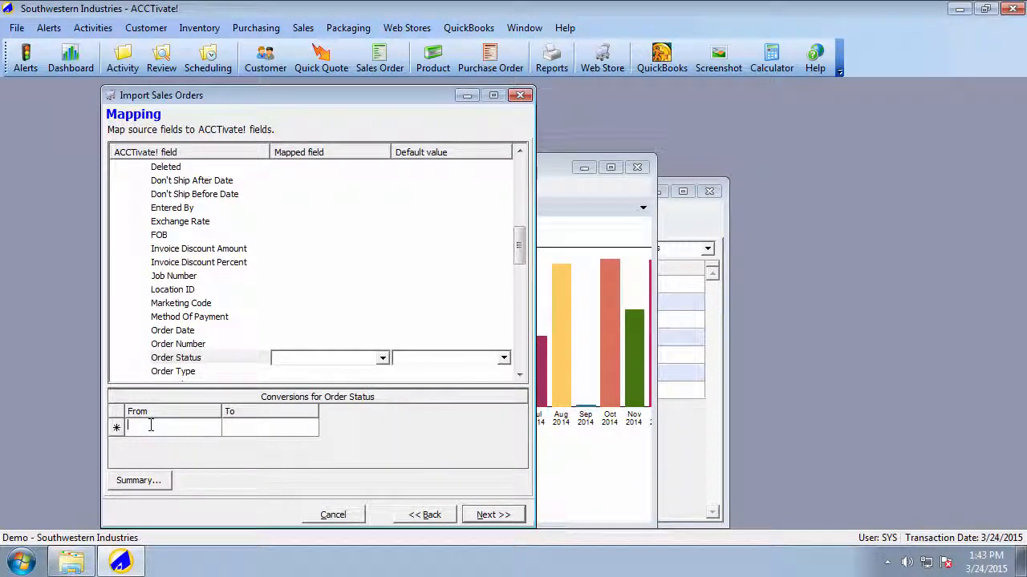
click(262, 429)
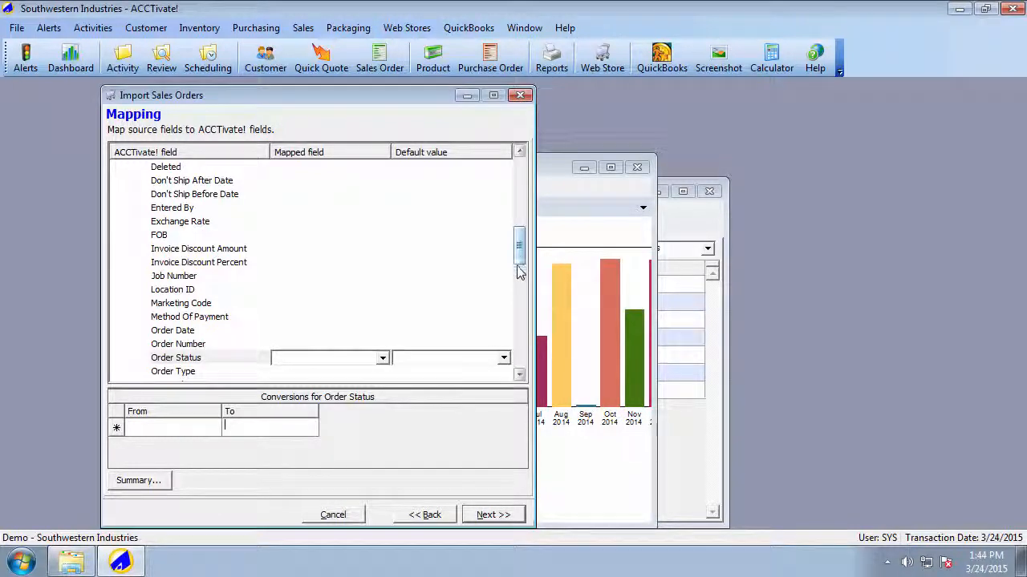
Review the Order Header mappings for the contact names, Location ID and ship-to fields, including the source fields offered for Location ID.
drag(518, 270, 523, 186)
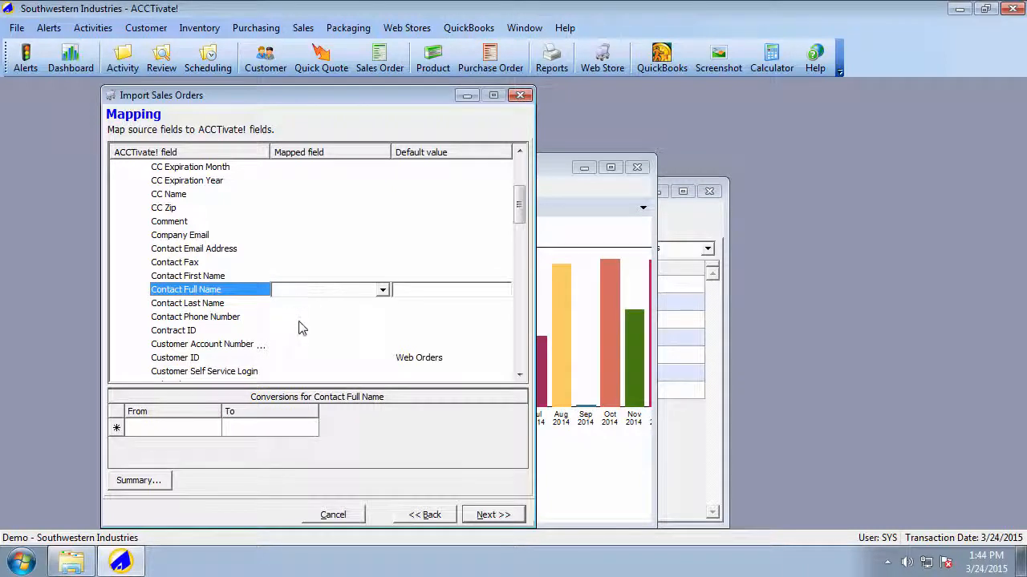
click(289, 277)
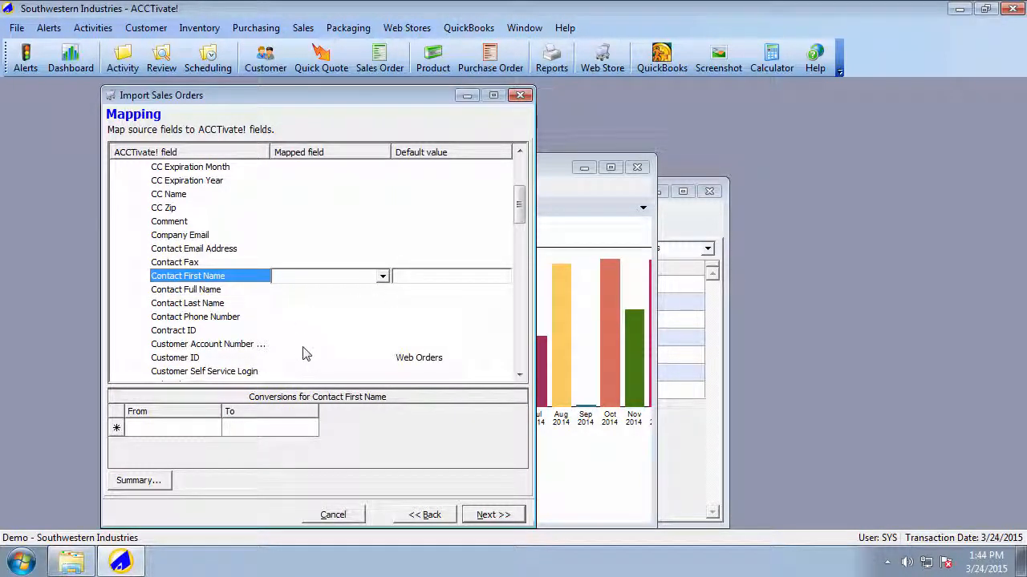
click(519, 206)
drag(519, 206, 520, 273)
click(325, 166)
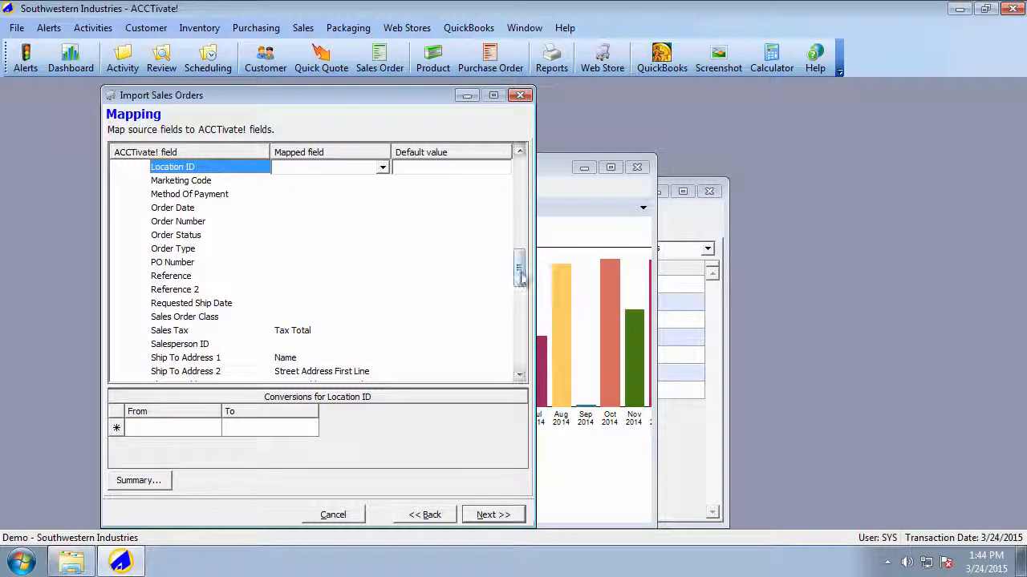
drag(522, 270, 520, 263)
click(361, 215)
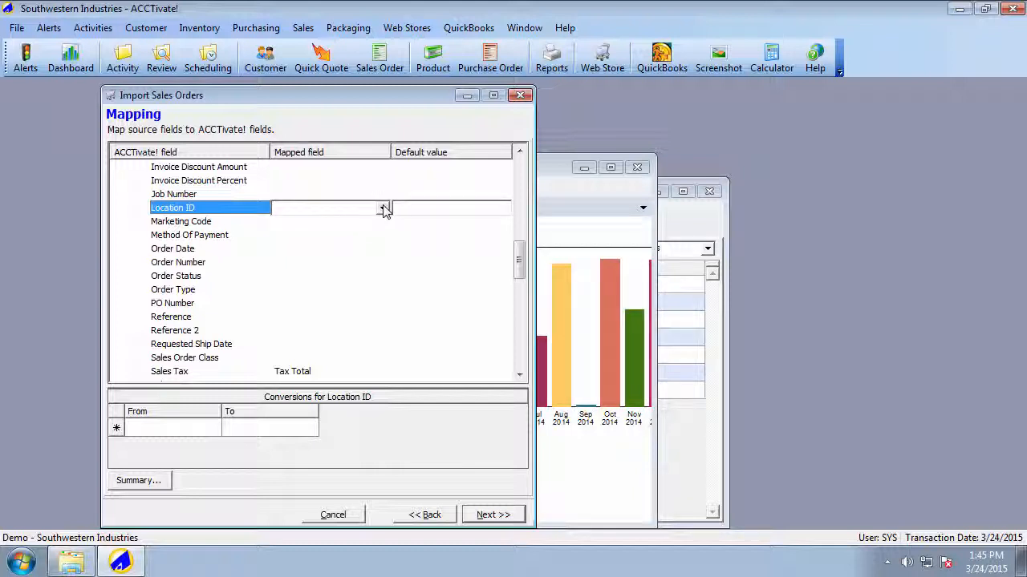
click(384, 207)
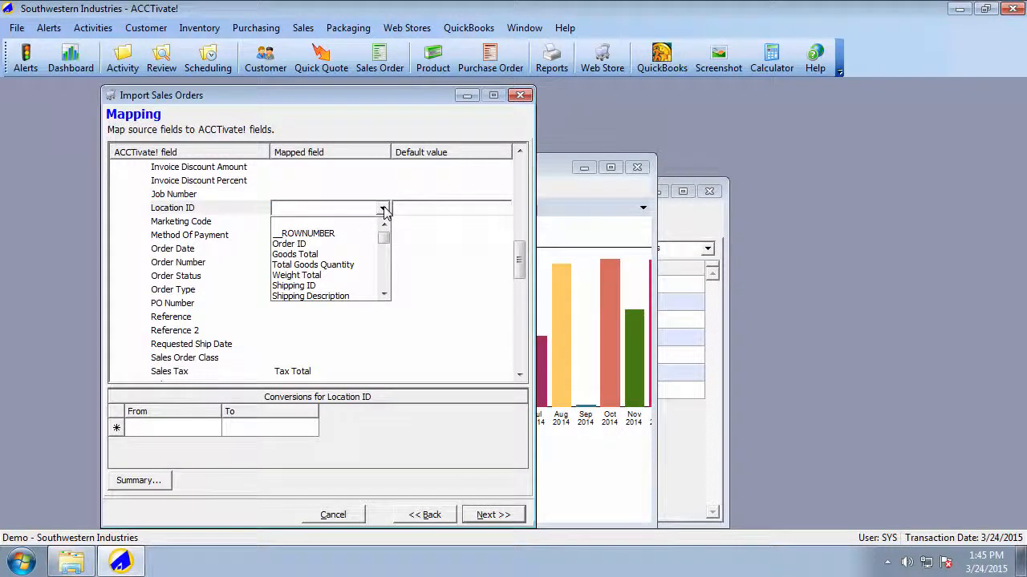
click(384, 208)
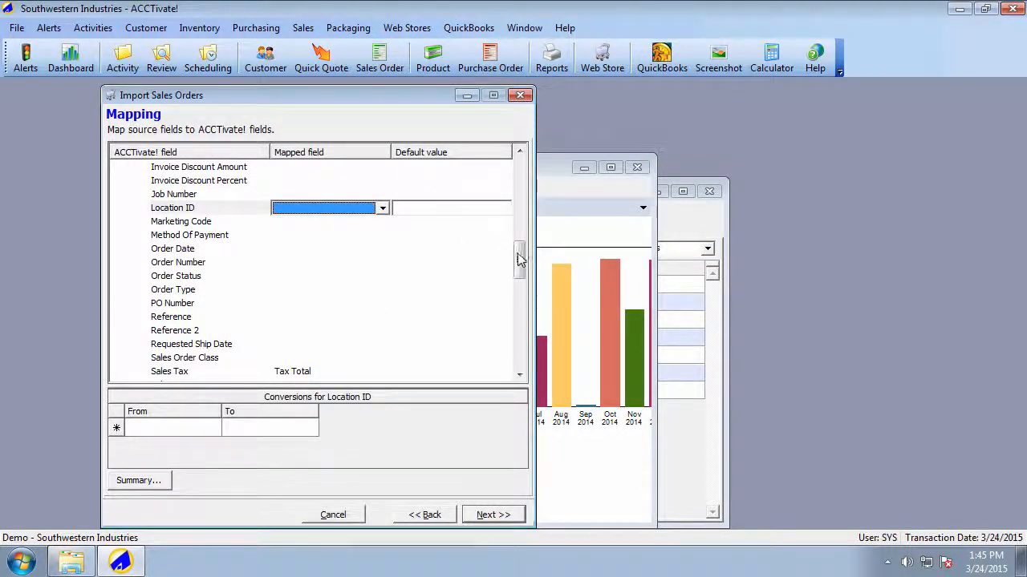
drag(520, 259, 521, 295)
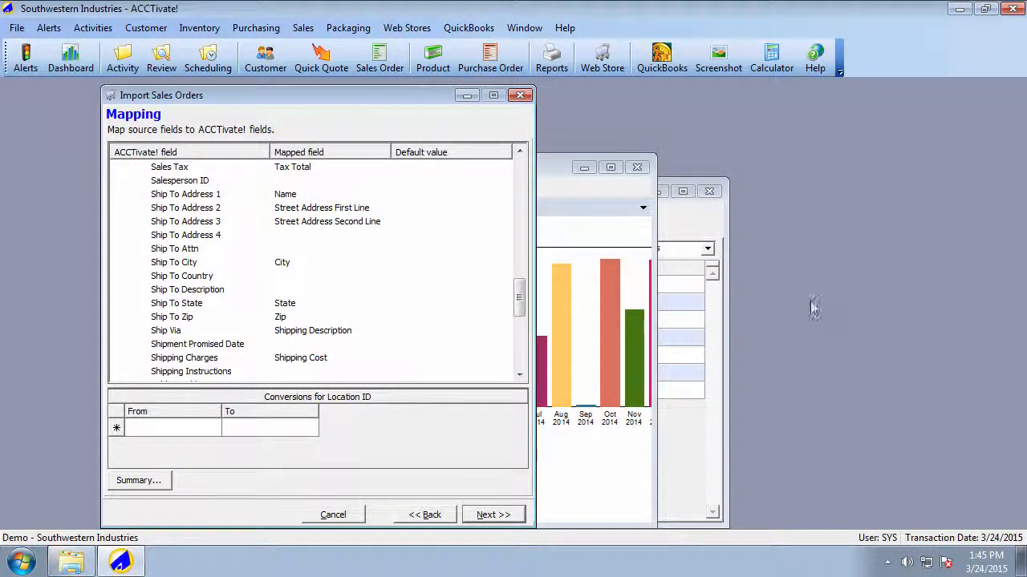
Check the Web Store items in Business Alerts and return to the Import Sales Orders mapping.
click(712, 219)
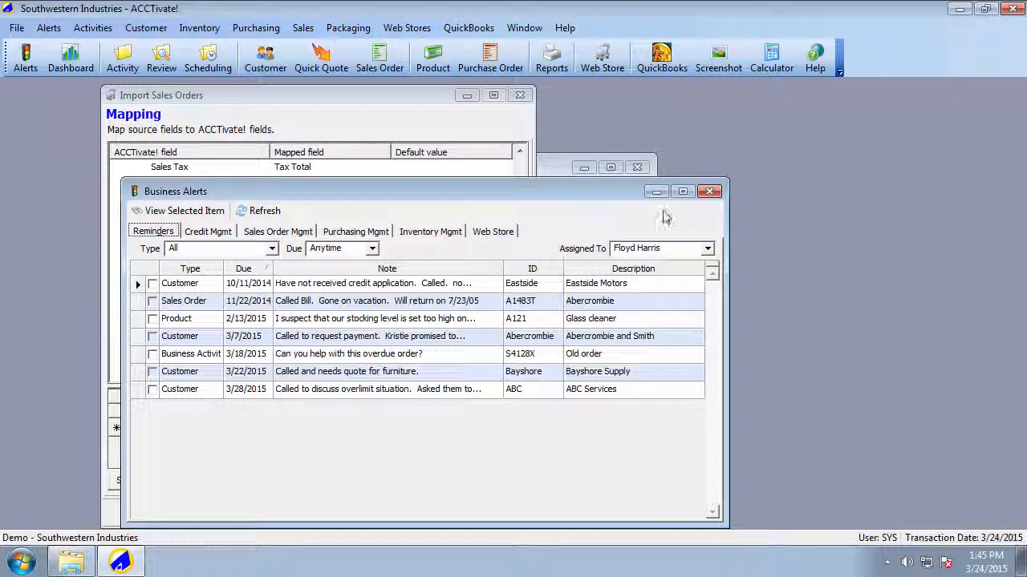
click(499, 231)
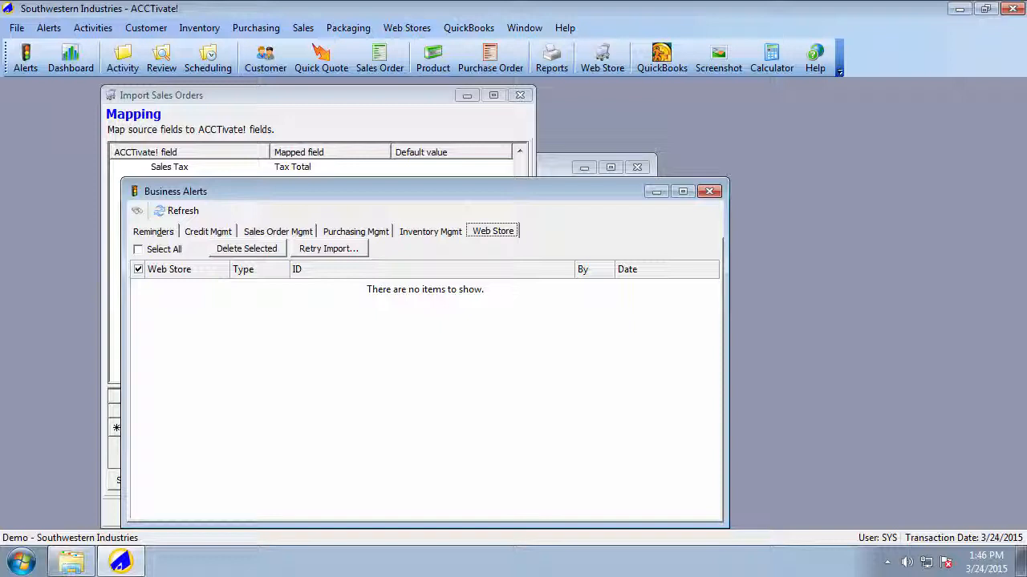
click(351, 97)
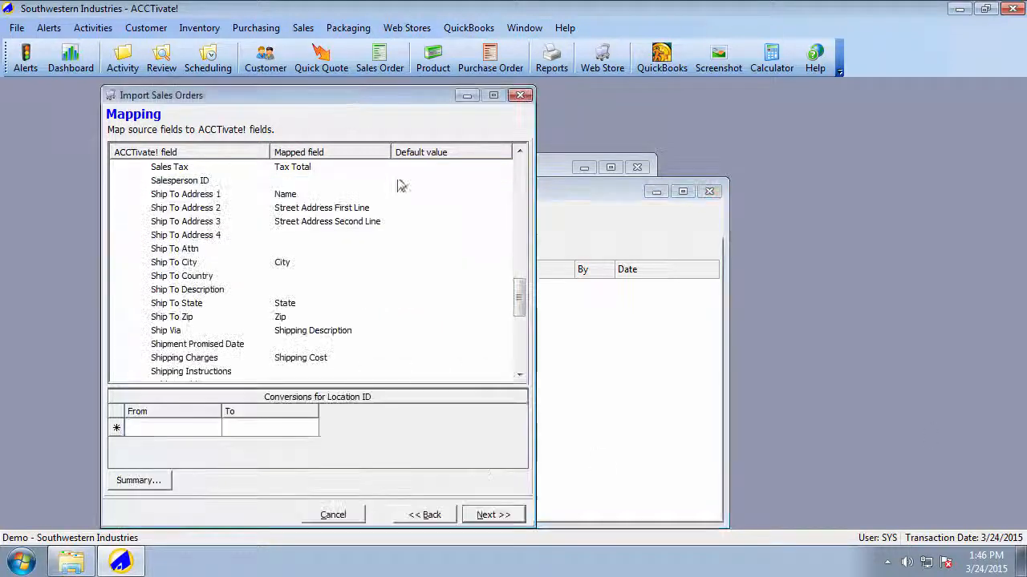
Return to the source settings, try "|" as the custom delimiter for Source #1, restore Comma and continue to the template options.
click(429, 518)
click(430, 517)
click(429, 518)
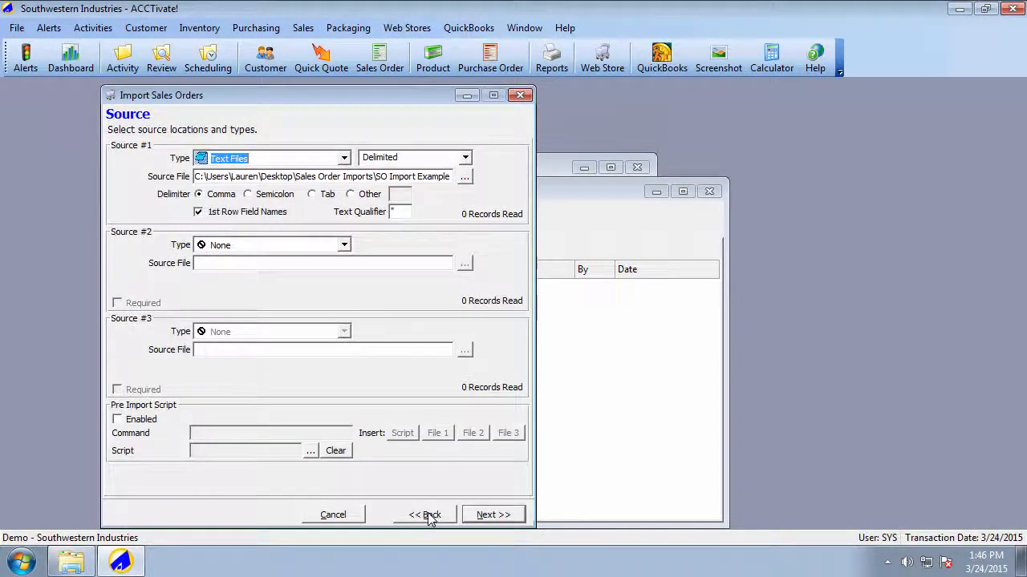
click(351, 194)
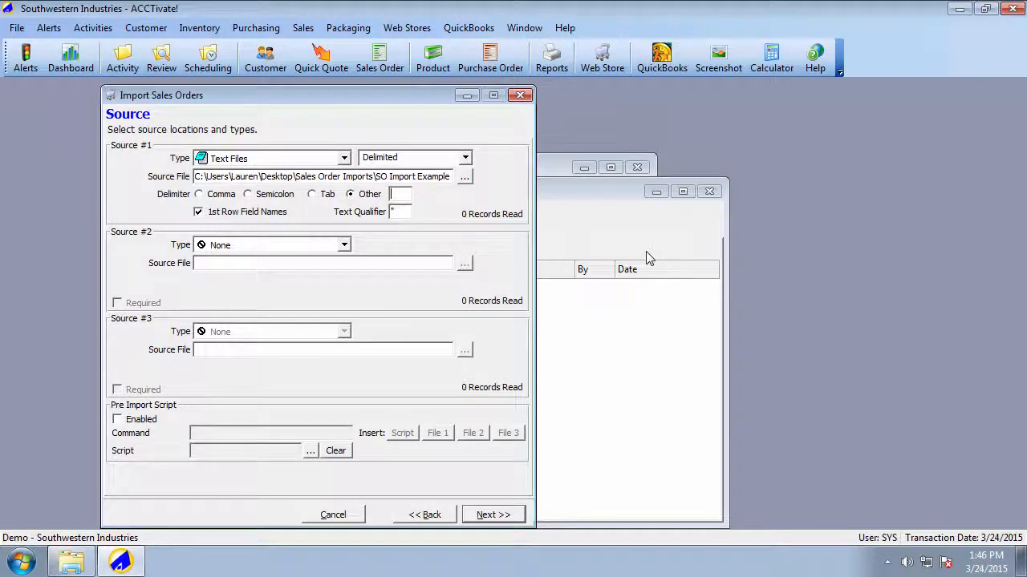
text(|)
click(198, 196)
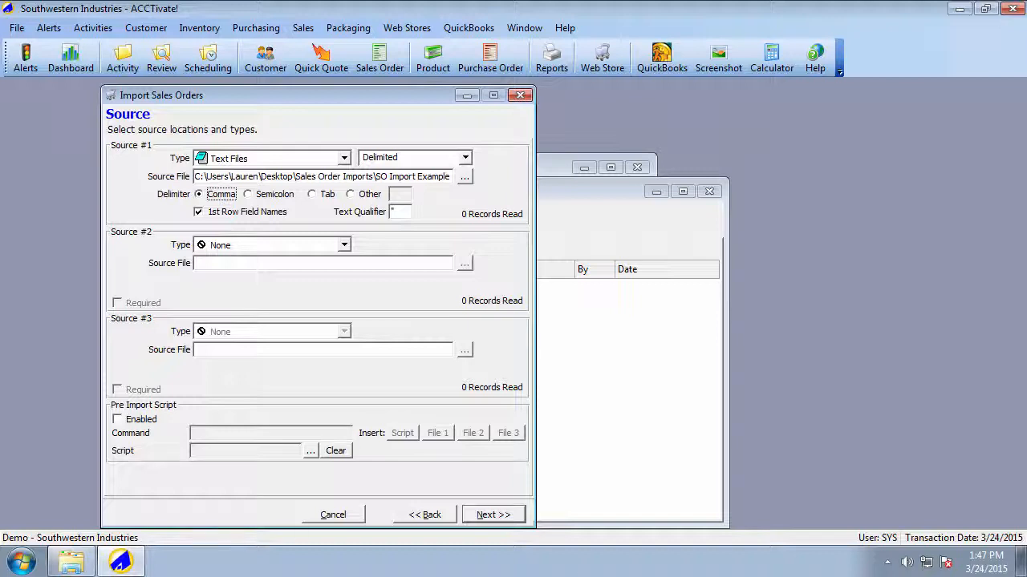
click(491, 516)
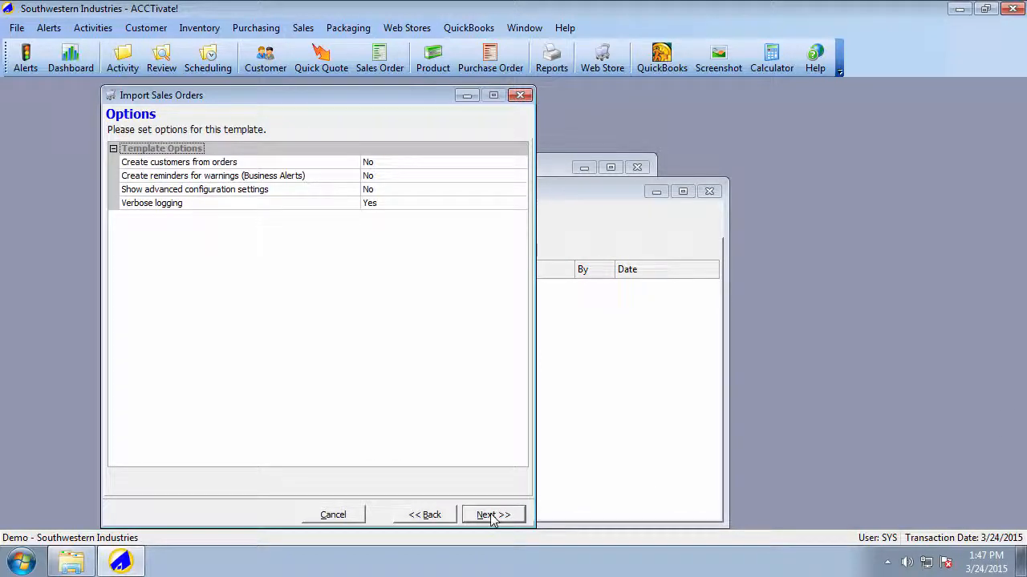